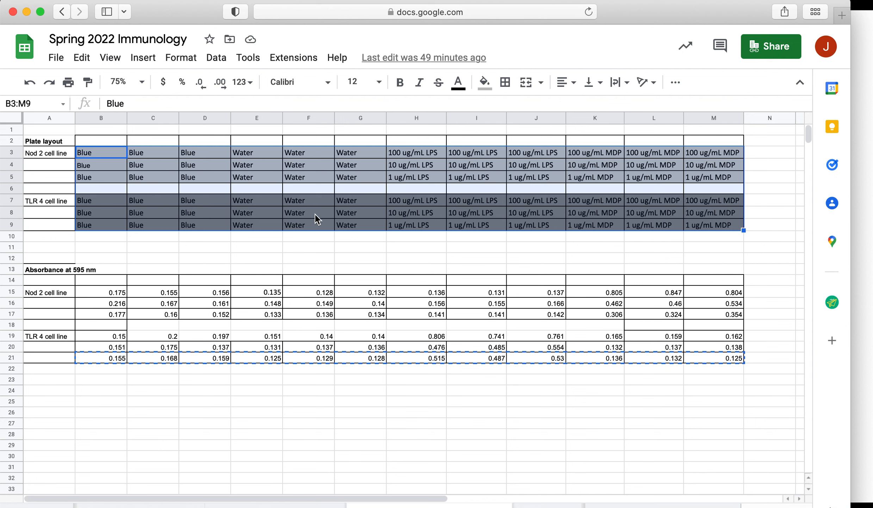
# Examine the plate layout and absorbance rows, pointing out the 1 ug/mL rows 5, 9, 17 and 21
pyautogui.moveTo(108, 294); pyautogui.dragTo(713, 354)
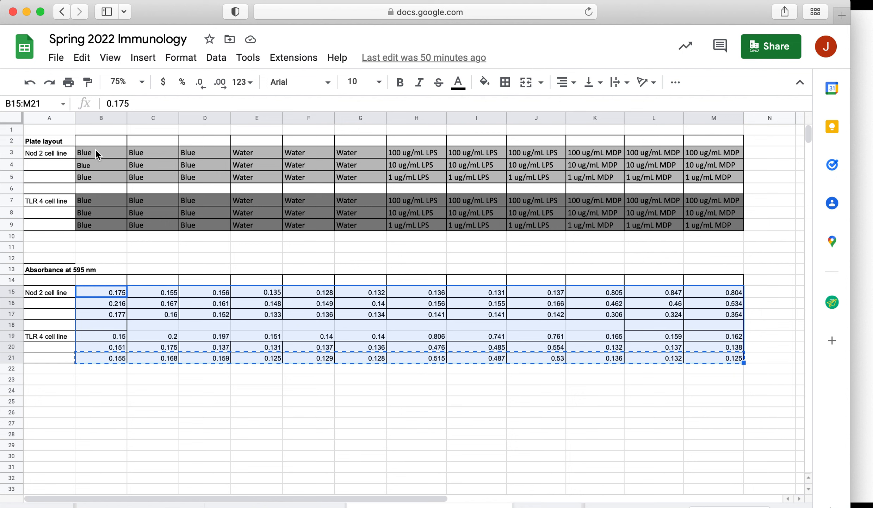
pyautogui.click(58, 153)
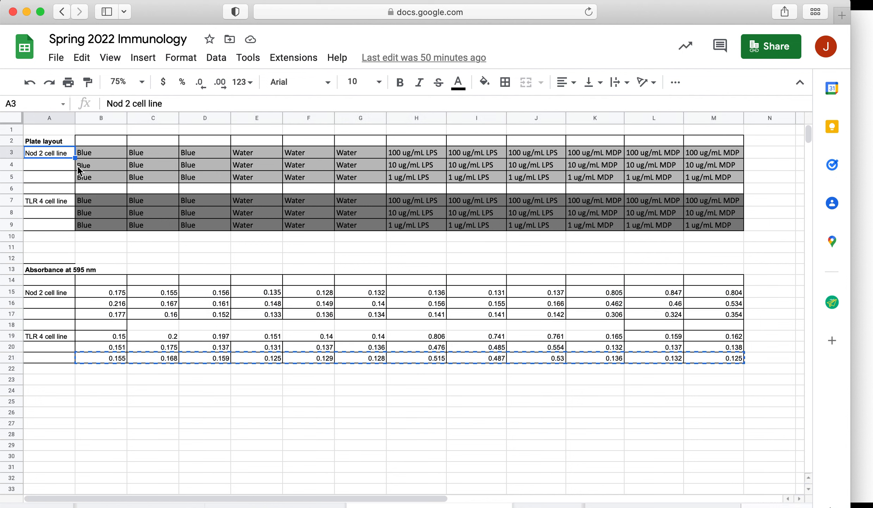
pyautogui.moveTo(88, 179)
pyautogui.mouseDown()
pyautogui.moveTo(570, 192)
pyautogui.moveTo(700, 181)
pyautogui.mouseUp()
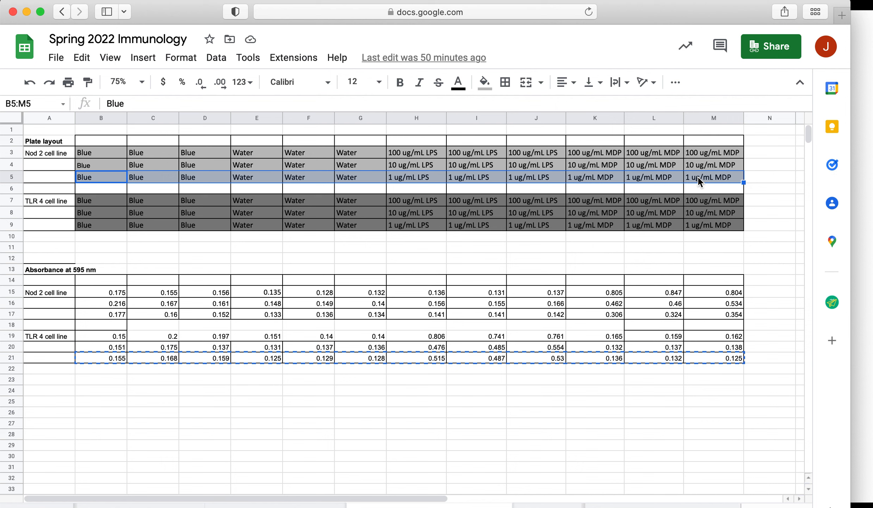
pyautogui.moveTo(106, 227); pyautogui.dragTo(706, 232)
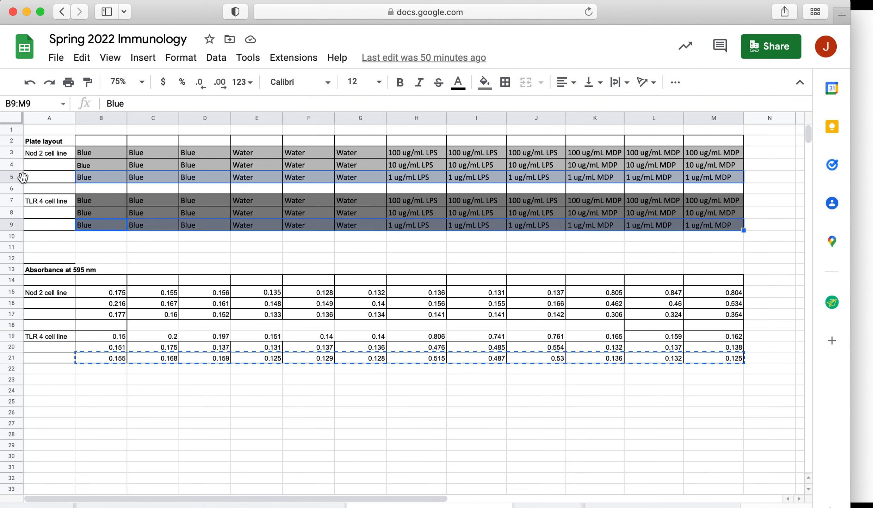
pyautogui.click(8, 177)
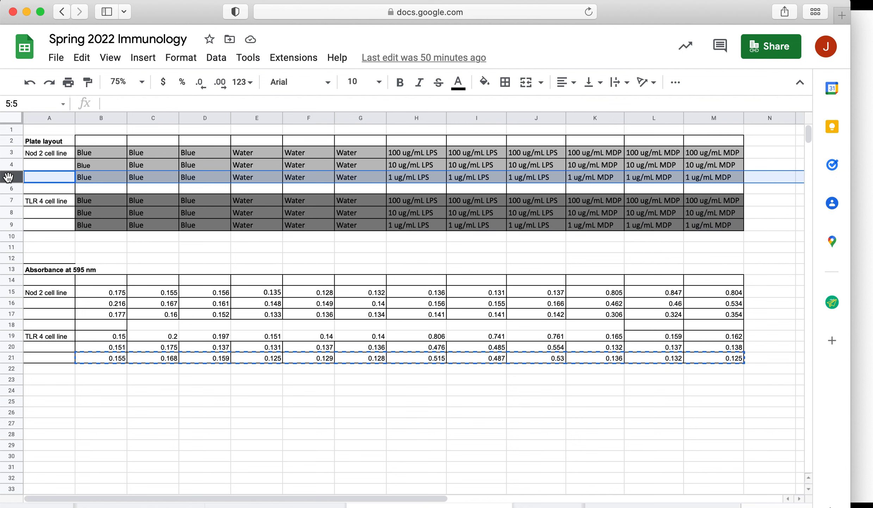
pyautogui.keyDown('super'); pyautogui.click(10, 224); pyautogui.keyUp('super')
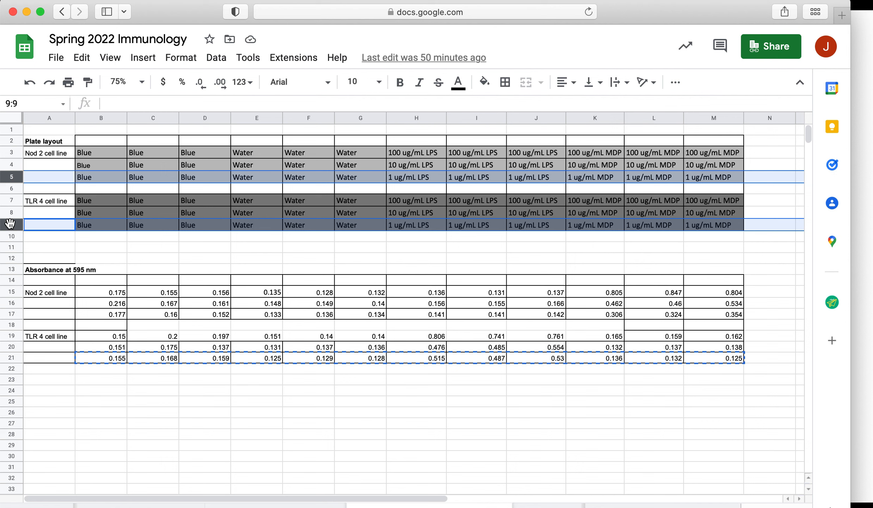
pyautogui.click(12, 314)
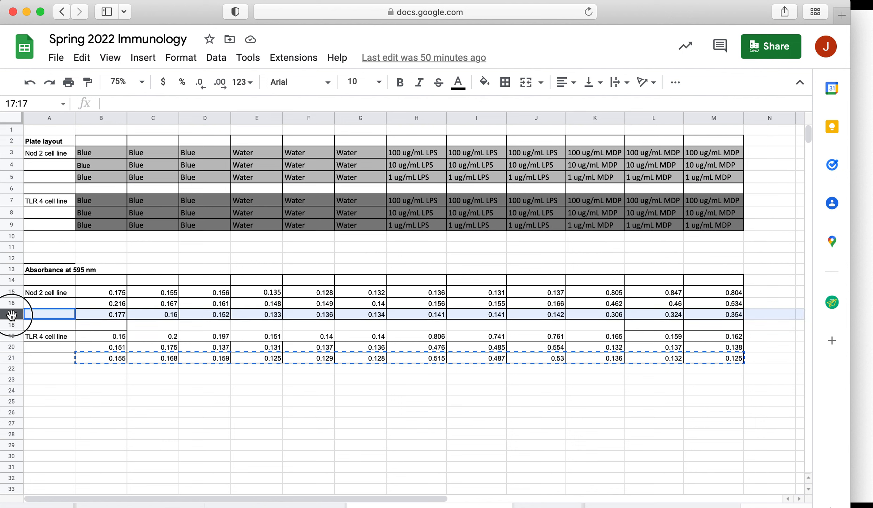
pyautogui.keyDown('super'); pyautogui.click(11, 357); pyautogui.keyUp('super')
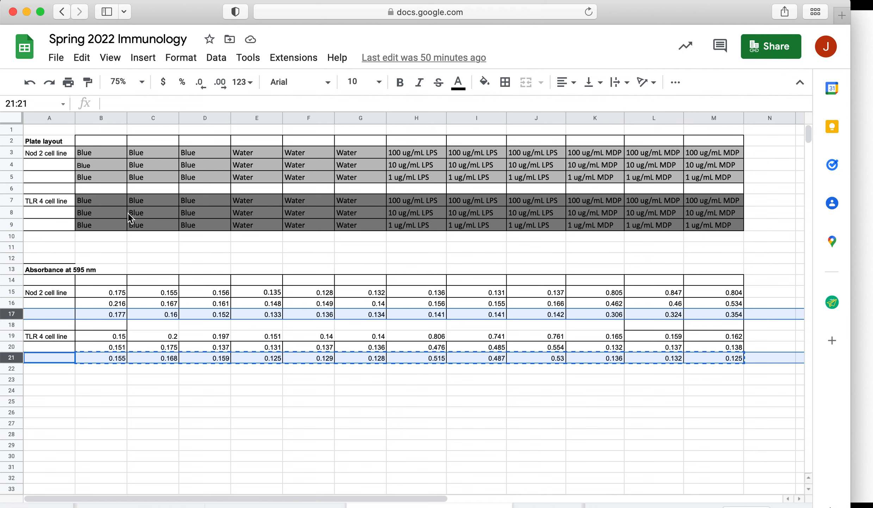
# Copy the plate layout's row 5 labels (B5:M5) and paste them into row 2 starting at B2 of the Excel workbook
pyautogui.moveTo(101, 152); pyautogui.dragTo(249, 161)
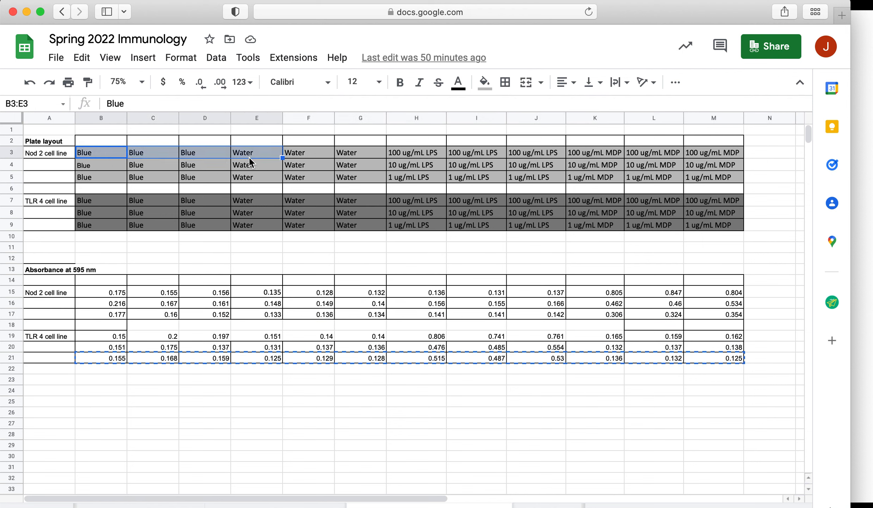
pyautogui.moveTo(117, 178); pyautogui.dragTo(706, 175)
pyautogui.press('super+c')
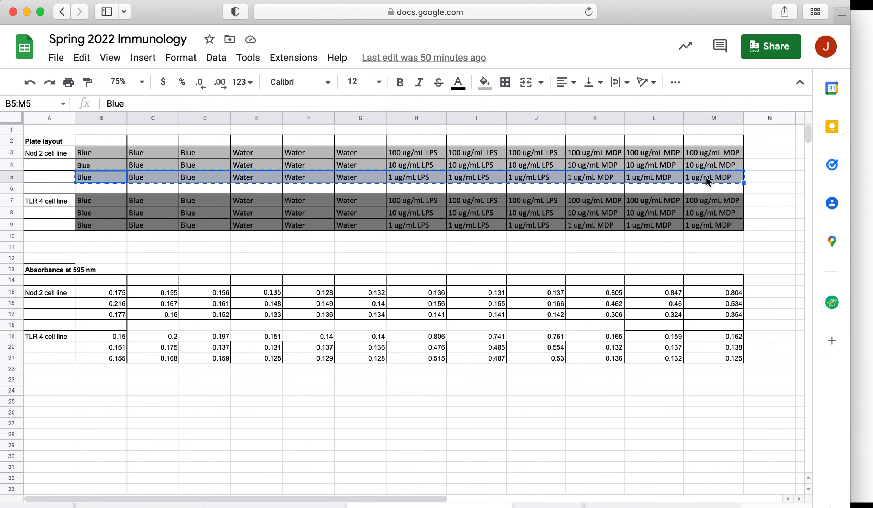
pyautogui.press('super+Tab')
pyautogui.press('super+Tab')
pyautogui.press('super+Tab')
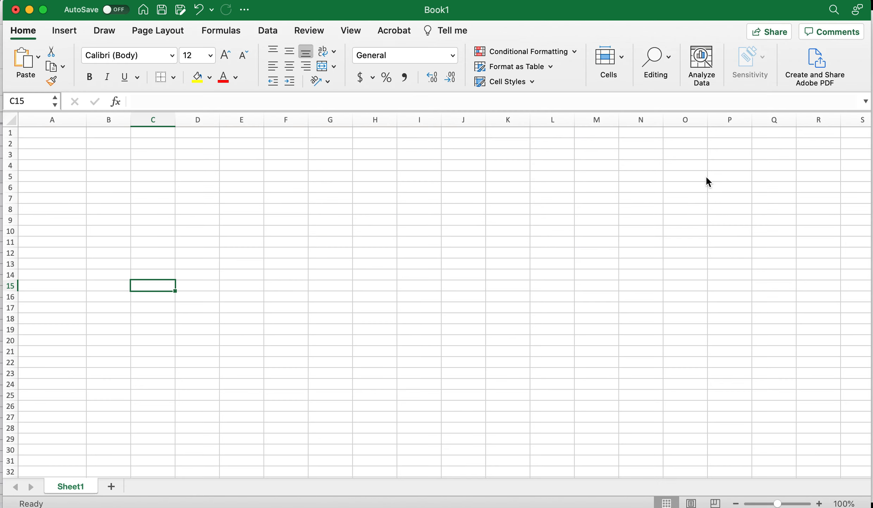
pyautogui.click(110, 145)
pyautogui.press('super+v')
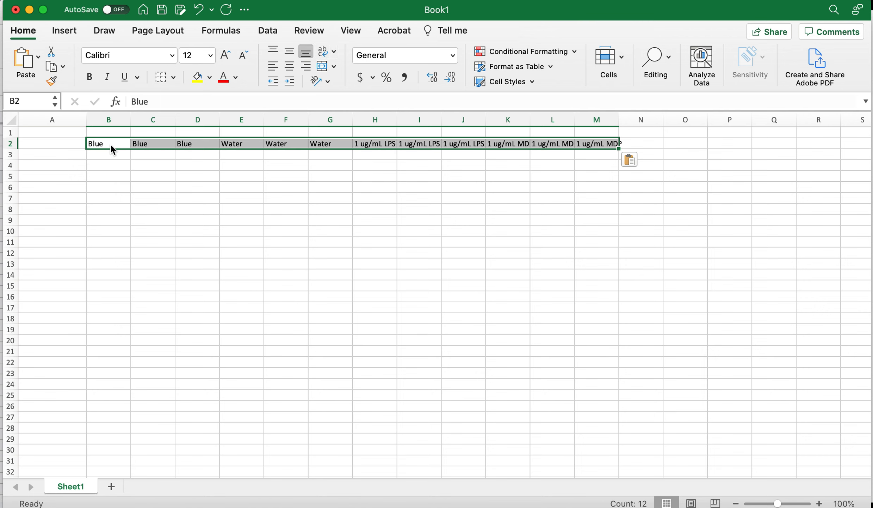
# Enter the label NOD2 cell line in cell A3
pyautogui.click(74, 155)
pyautogui.write('NOD')
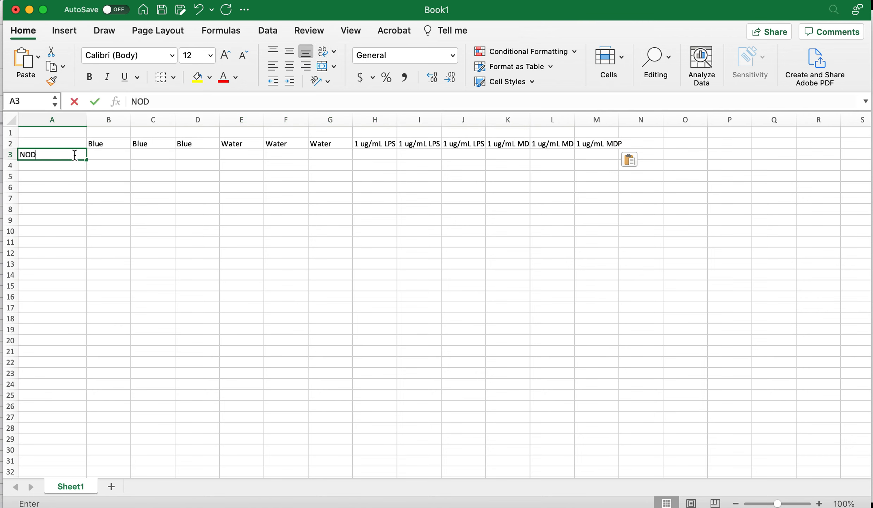
pyautogui.write('2 cell line')
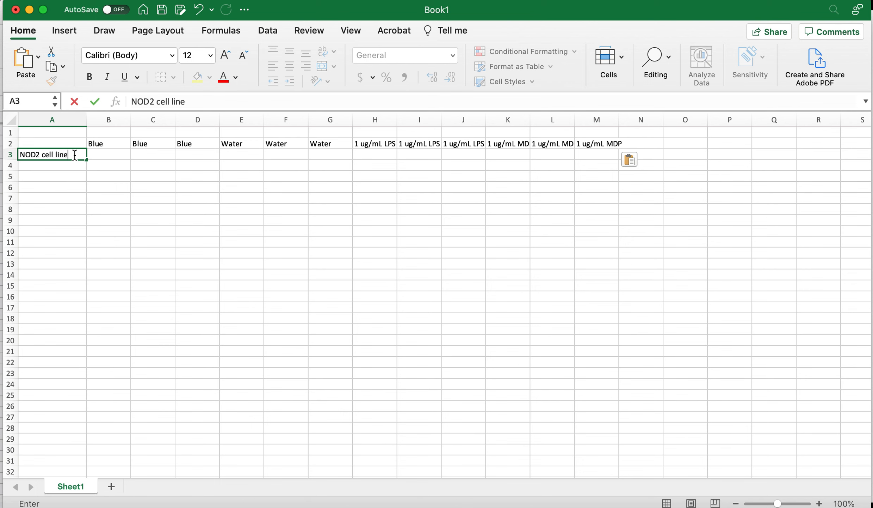
# Copy the Nod 2 absorbance row B17:M17 from the Google sheet and paste it into B3 in Excel
pyautogui.press('super+Tab')
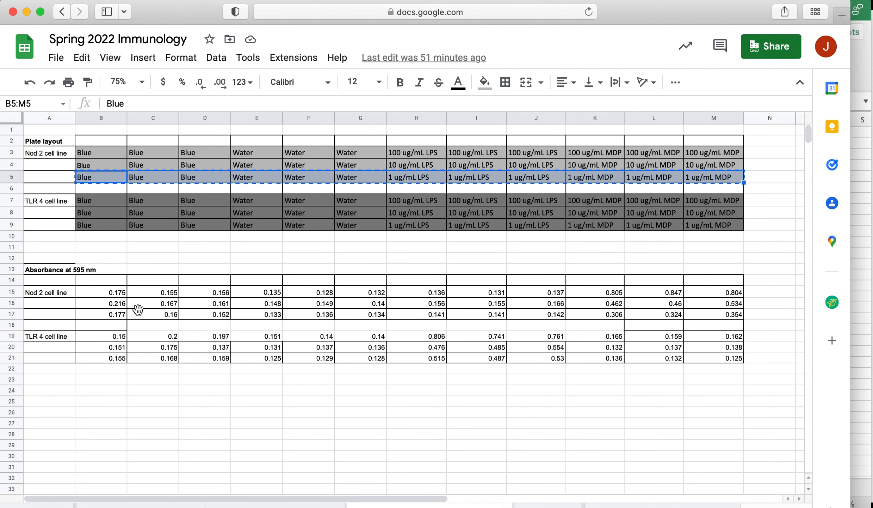
pyautogui.moveTo(105, 313); pyautogui.dragTo(702, 318)
pyautogui.press('super+c')
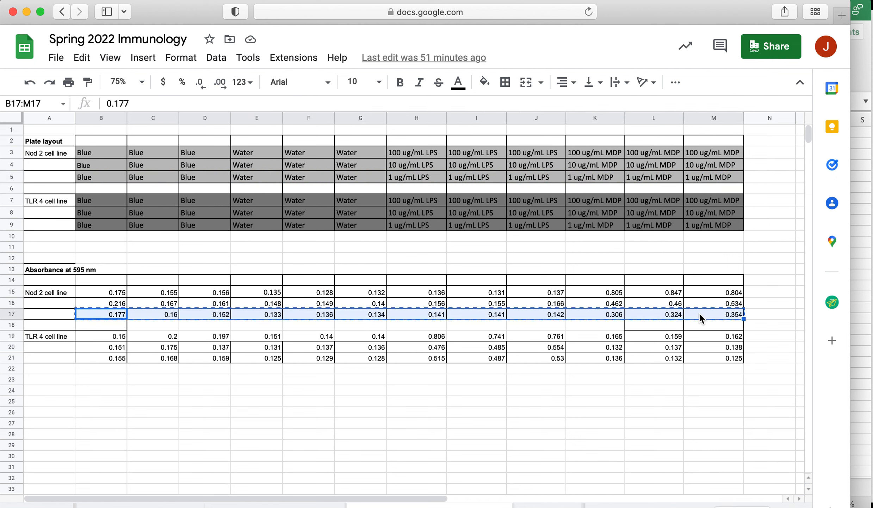
pyautogui.press('super+Tab')
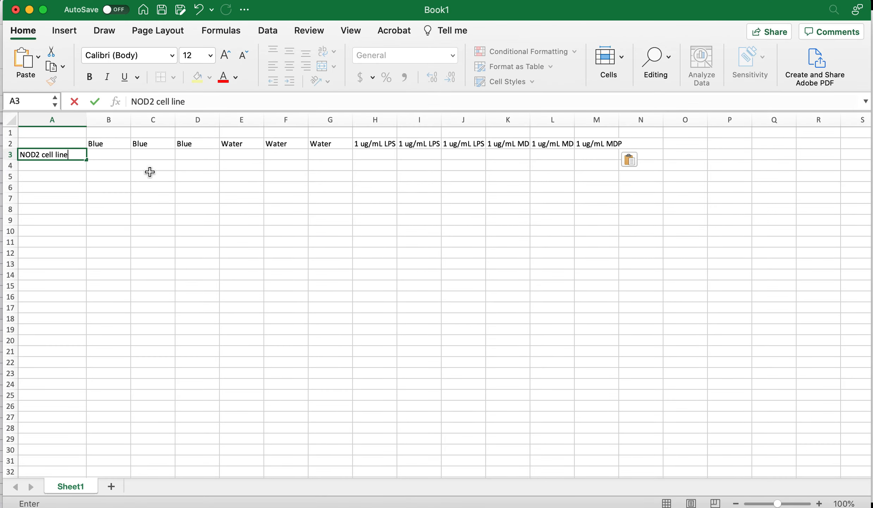
pyautogui.click(112, 154)
pyautogui.press('super+v')
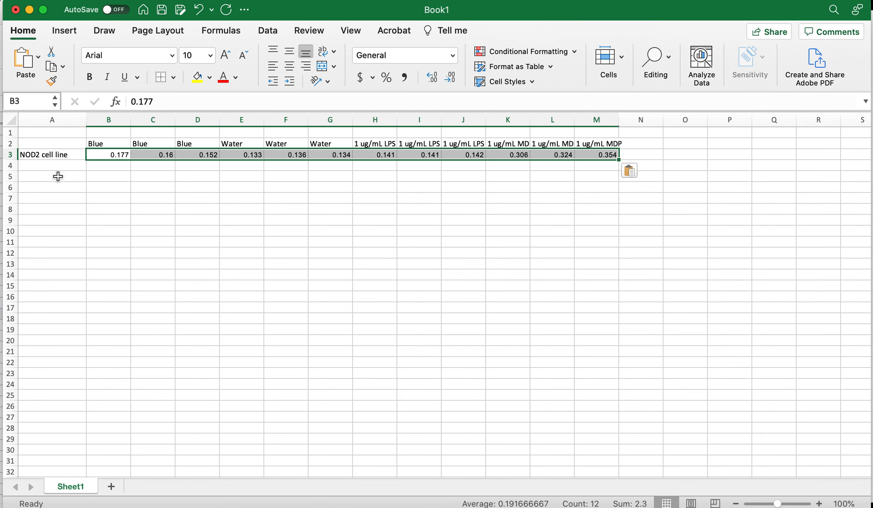
# Enter the label TLR4 cell line in cell A8
pyautogui.click(48, 208)
pyautogui.write('TLR')
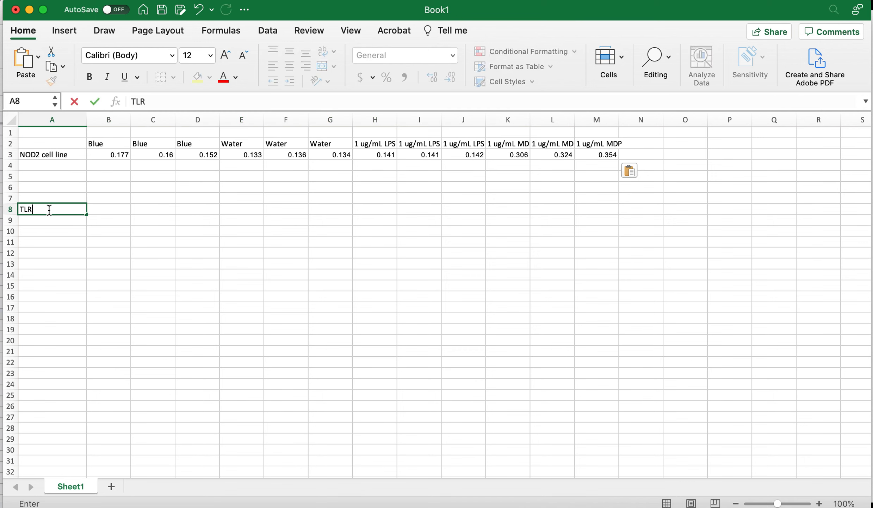
pyautogui.write('4 cell line')
pyautogui.press('Tab')
# Copy the TLR 4 absorbance row B21:M21 from the Google sheet and paste it into B8 in Excel
pyautogui.press('super+Tab')
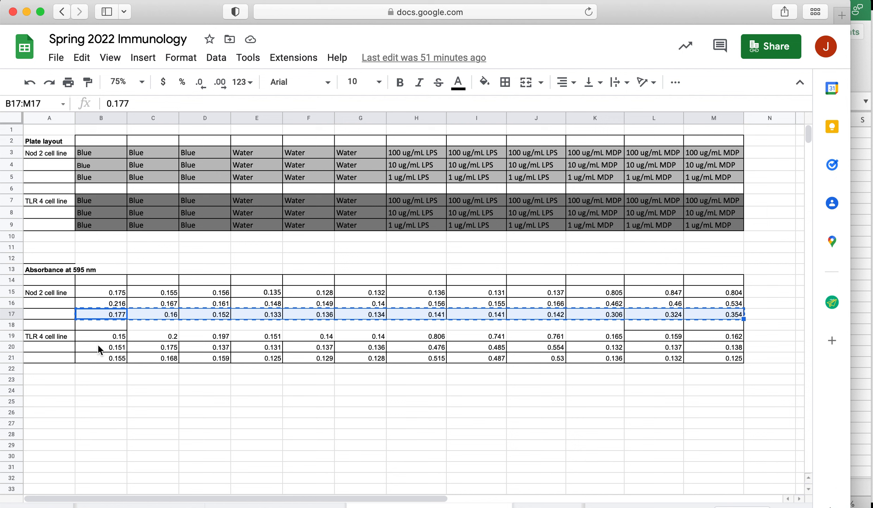
pyautogui.moveTo(100, 359); pyautogui.dragTo(702, 360)
pyautogui.press('super+c')
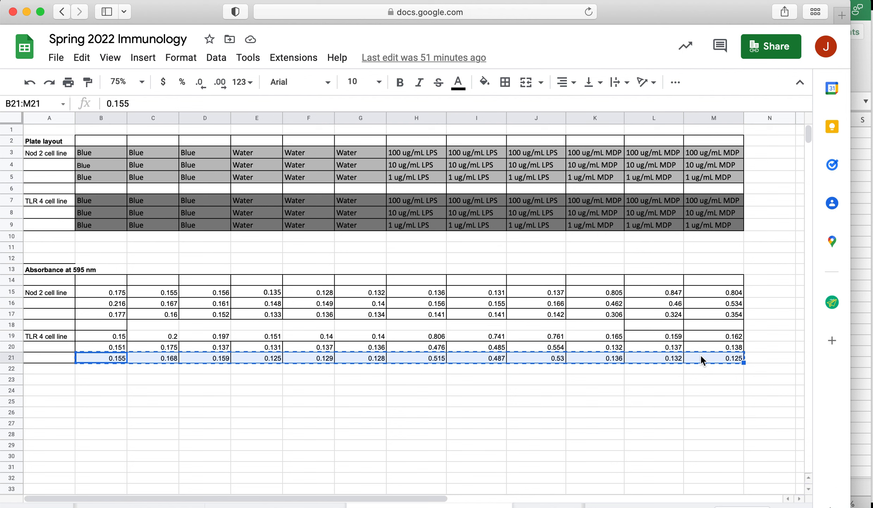
pyautogui.press('super+Tab')
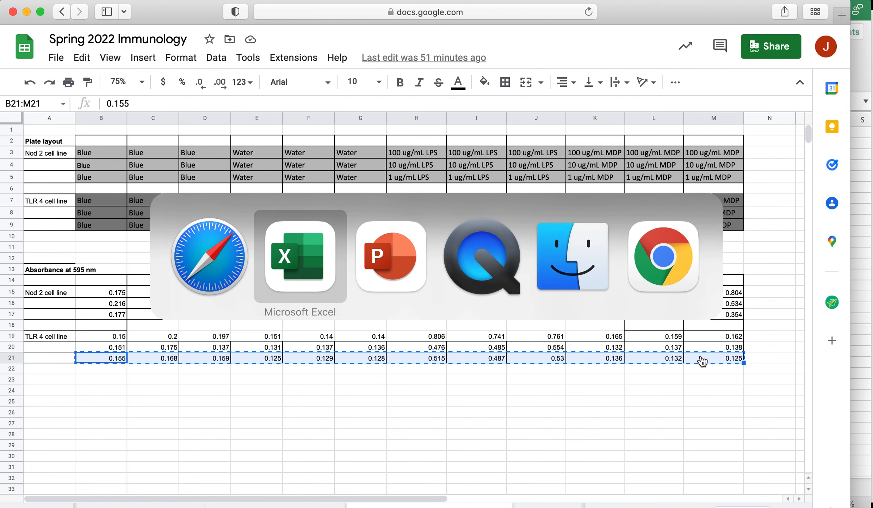
pyautogui.press('super+v')
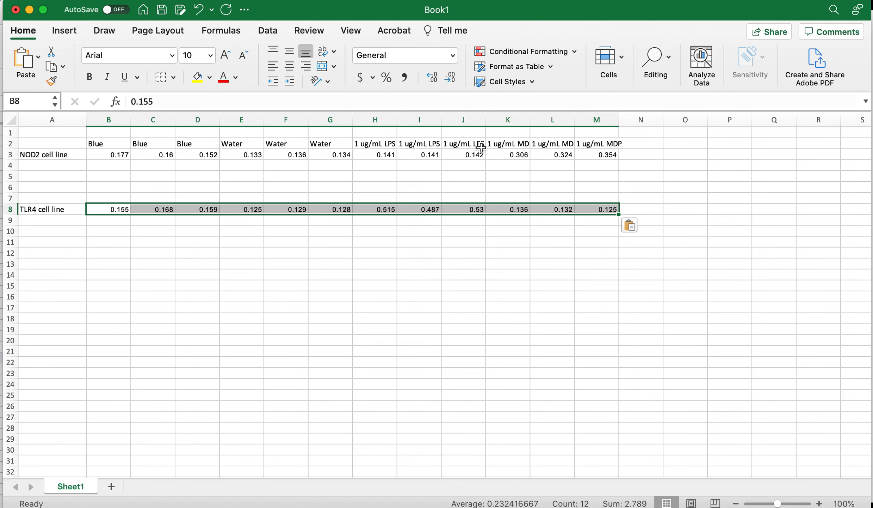
# Turn on text wrapping for the header cells B2:M2
pyautogui.click(515, 145)
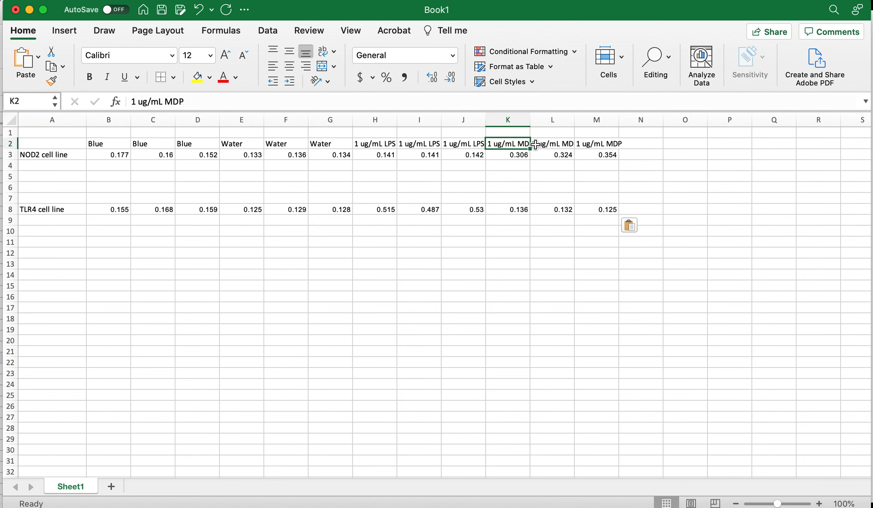
pyautogui.moveTo(101, 144); pyautogui.dragTo(599, 144)
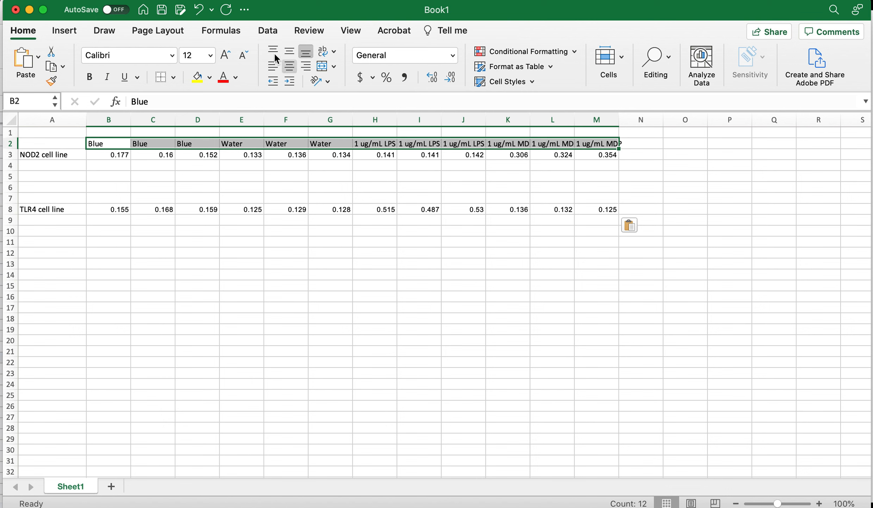
pyautogui.click(323, 51)
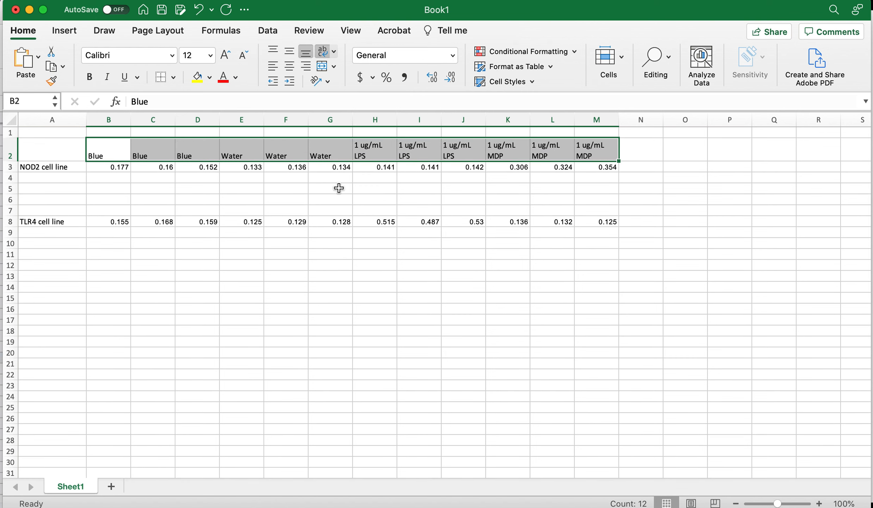
# Enter the label Average in cell A4
pyautogui.click(61, 178)
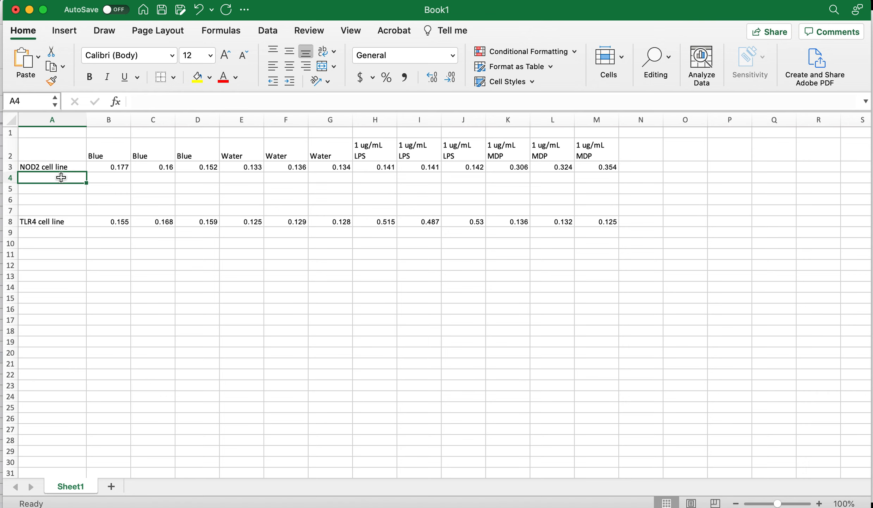
pyautogui.write('Average')
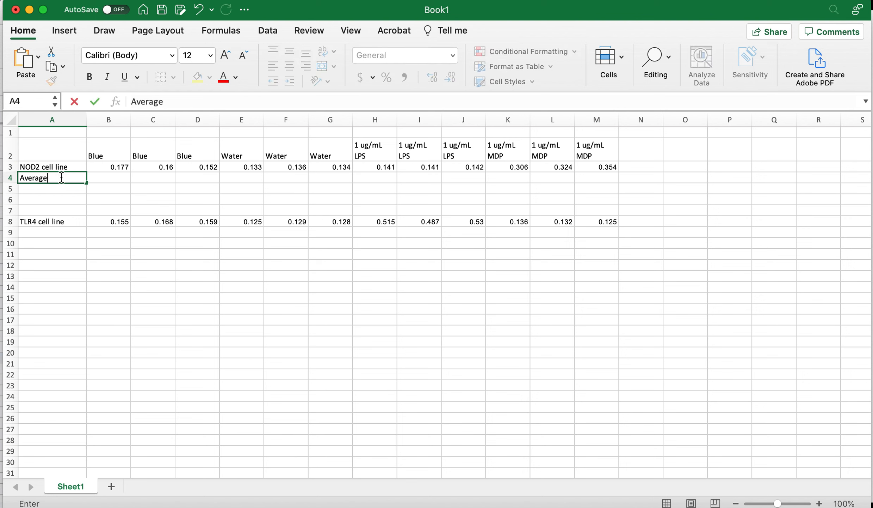
pyautogui.press('Tab')
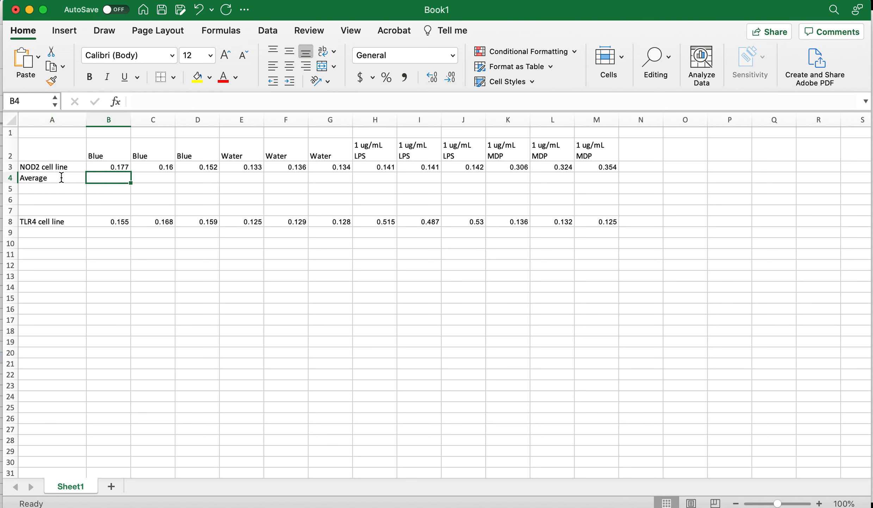
# Enter the formula =average(B3:D3) in B4 to average the three NOD2 Blue readings
pyautogui.write('=aver')
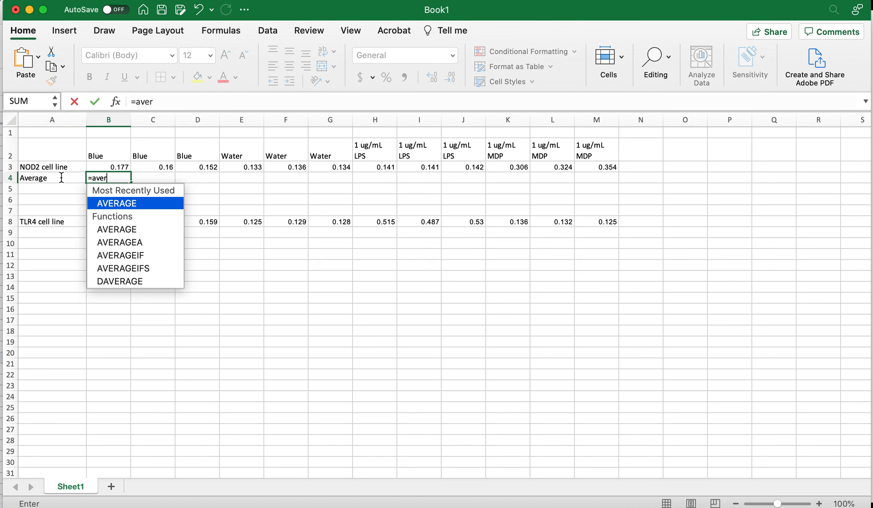
pyautogui.write('age(')
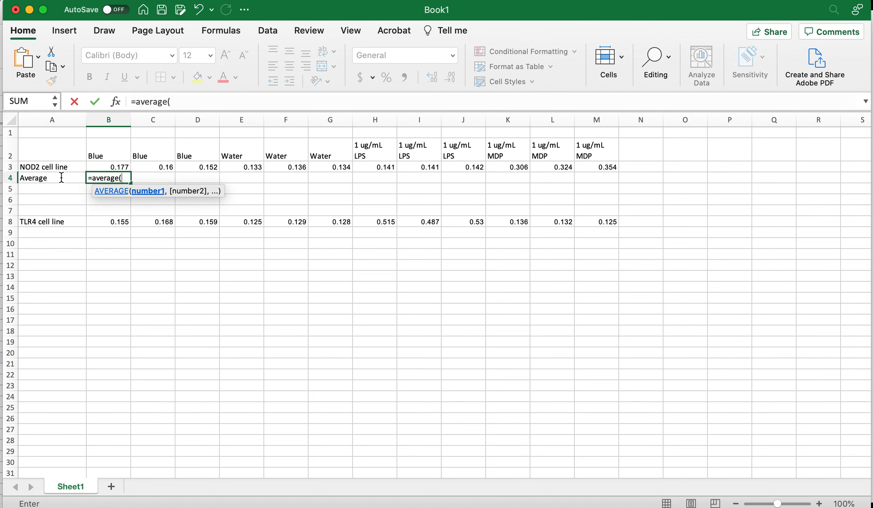
pyautogui.moveTo(107, 167); pyautogui.dragTo(185, 168)
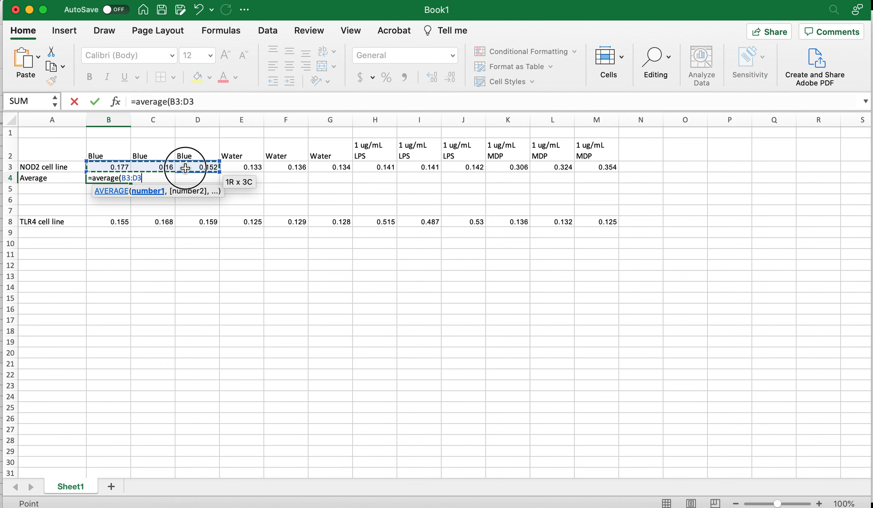
pyautogui.write(')')
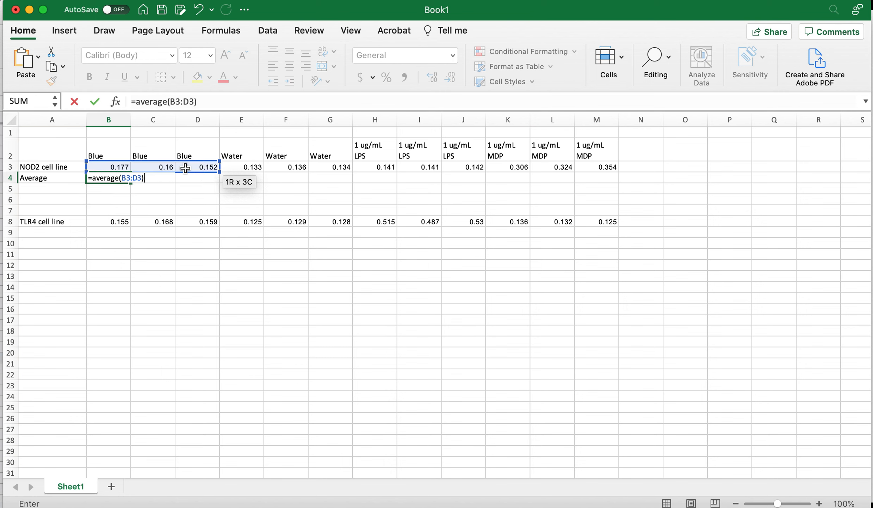
pyautogui.press('Return')
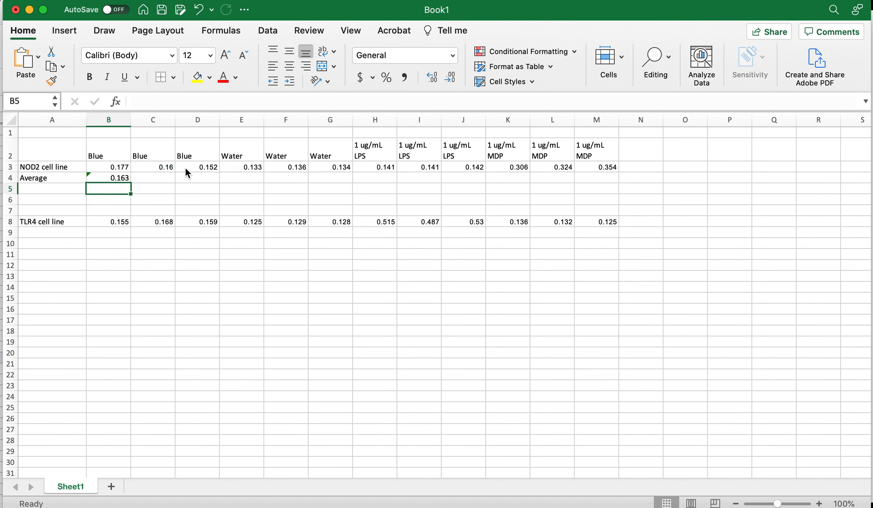
# Put an outside border around the Blue block B2:D12
pyautogui.moveTo(111, 150); pyautogui.dragTo(186, 264)
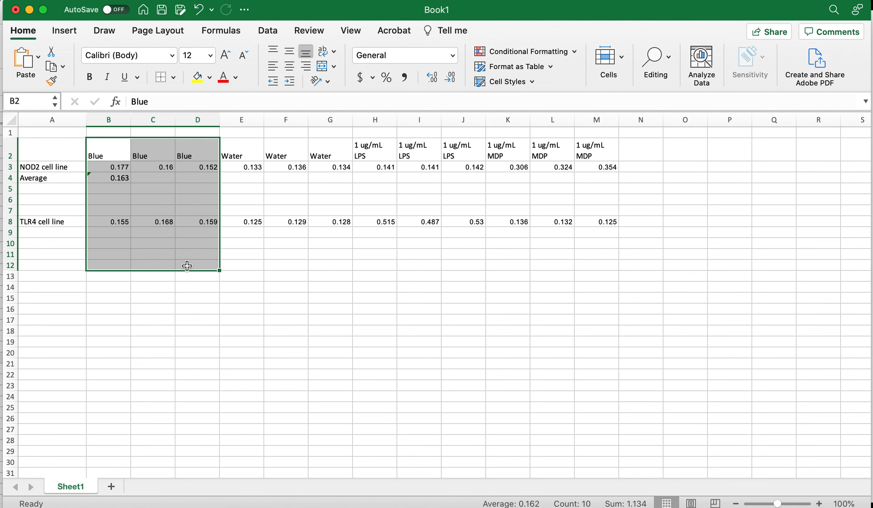
pyautogui.click(174, 77)
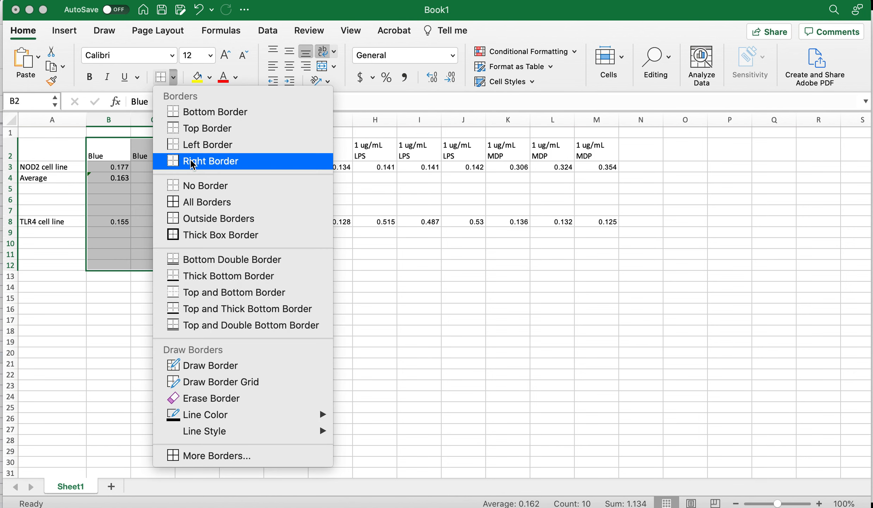
pyautogui.click(197, 218)
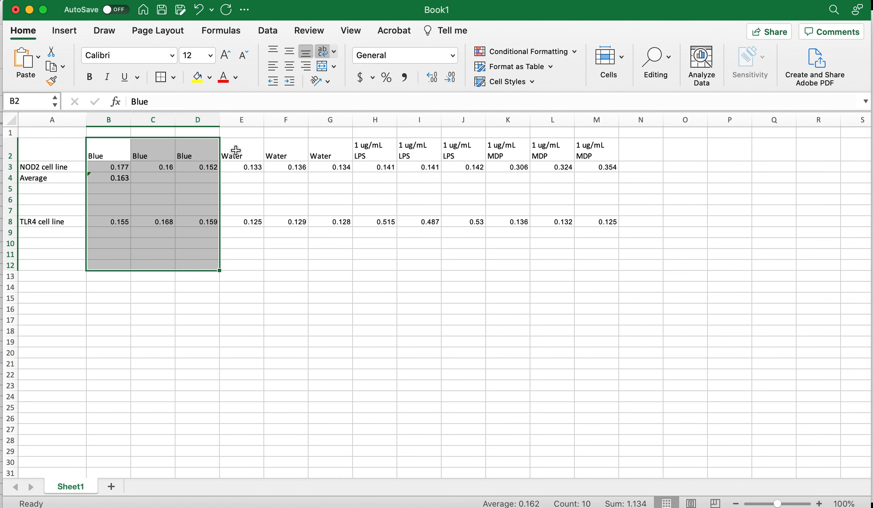
# Apply the same outside border to the Water, LPS and MDP blocks E2:G12, H2:J12 and K2:M12
pyautogui.moveTo(234, 151); pyautogui.dragTo(329, 265)
pyautogui.click(161, 77)
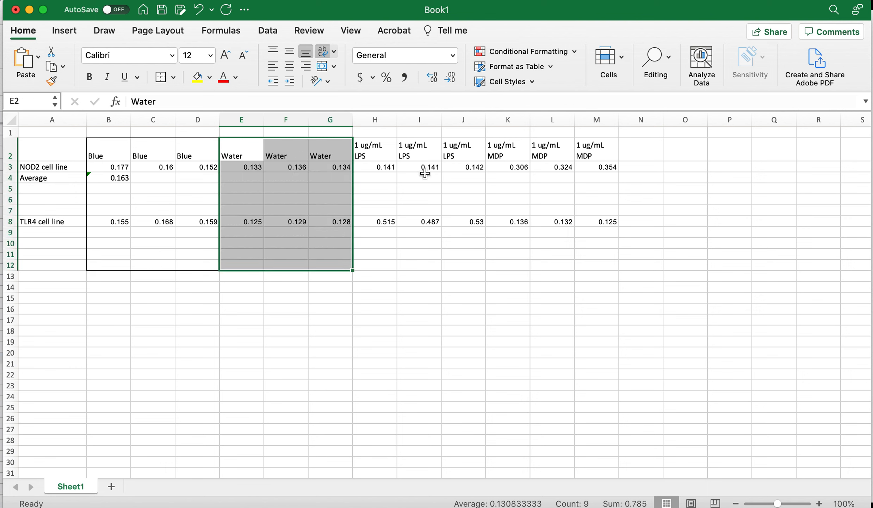
pyautogui.moveTo(366, 148); pyautogui.dragTo(447, 266)
pyautogui.click(161, 77)
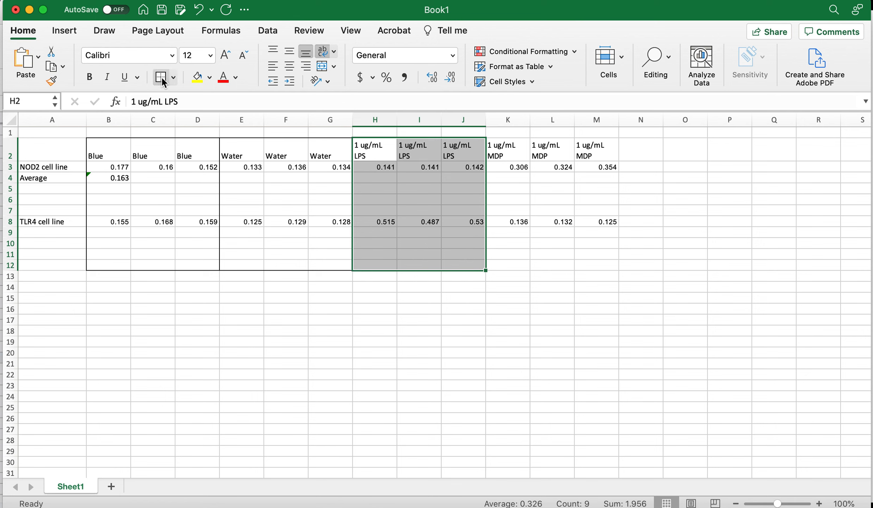
pyautogui.moveTo(504, 149); pyautogui.dragTo(605, 266)
pyautogui.click(162, 78)
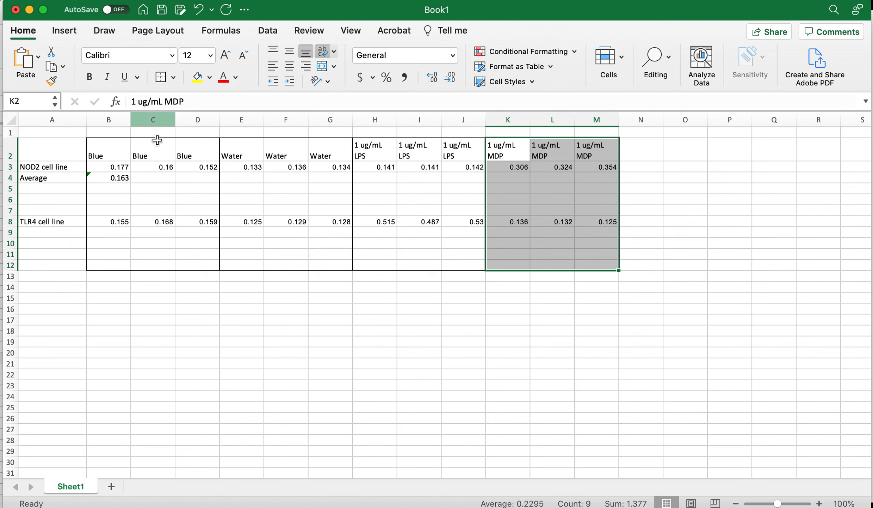
# Enter =average(E3:G3) in E4 and fill it across row 4 to M4
pyautogui.click(118, 178)
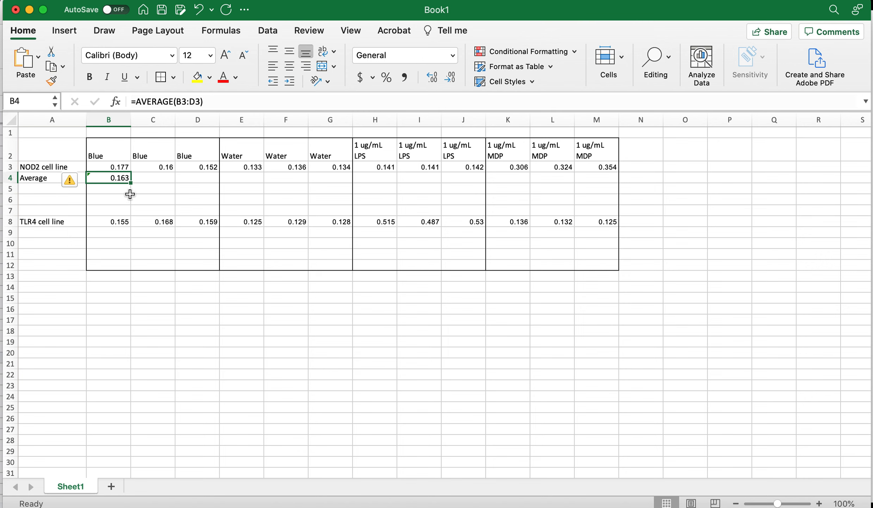
pyautogui.click(243, 180)
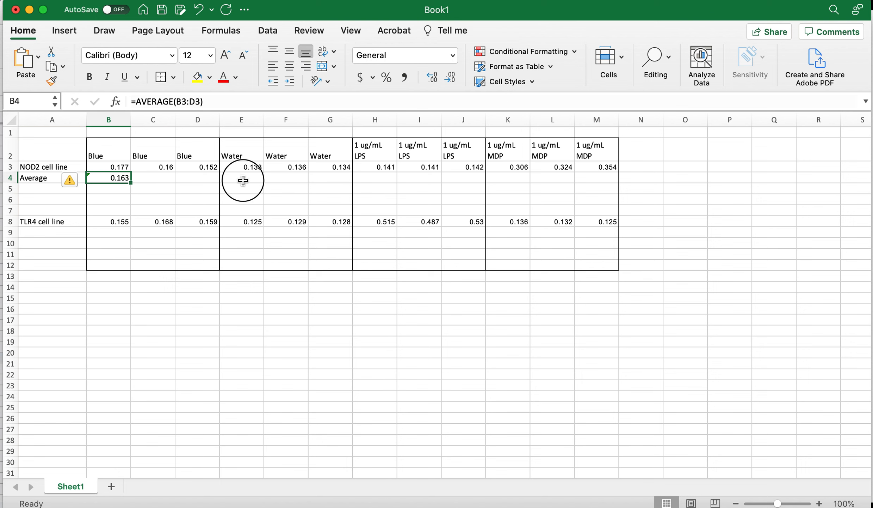
pyautogui.write('=average(')
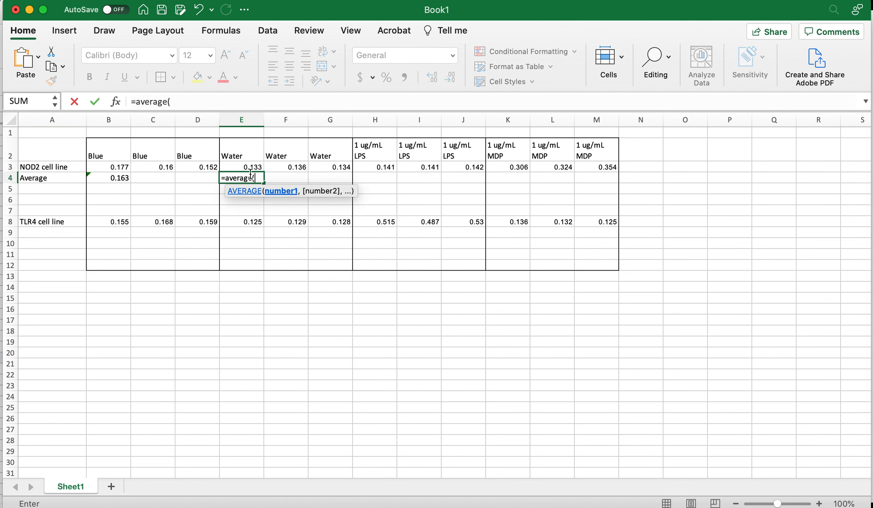
pyautogui.moveTo(252, 167); pyautogui.dragTo(312, 167)
pyautogui.write(')')
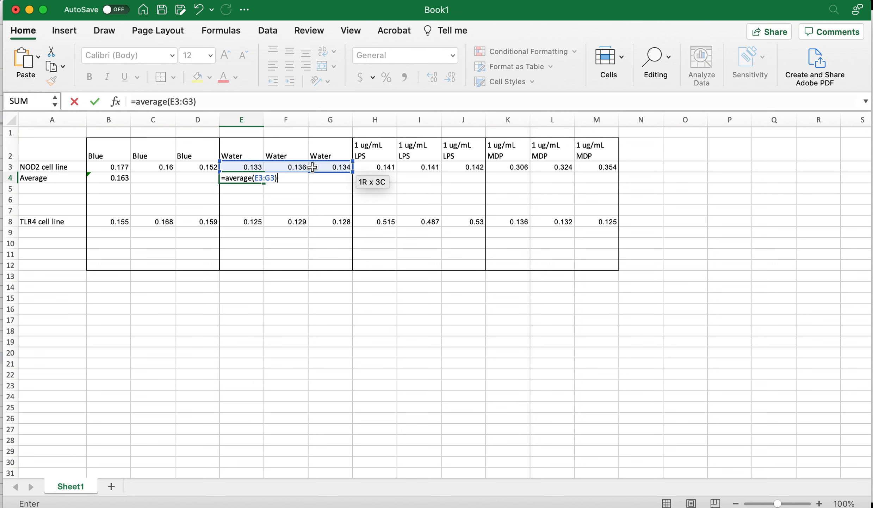
pyautogui.press('Return')
pyautogui.press('Up')
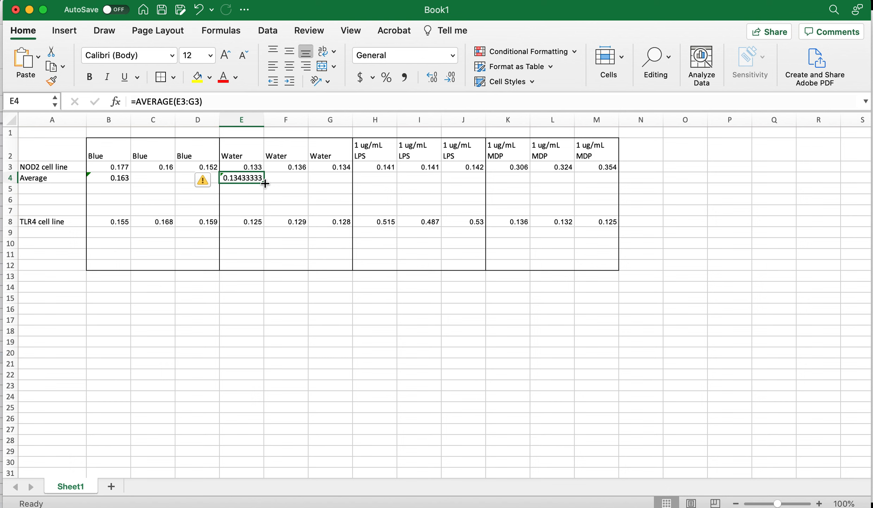
pyautogui.moveTo(265, 184); pyautogui.dragTo(265, 183)
pyautogui.moveTo(451, 183); pyautogui.dragTo(601, 183)
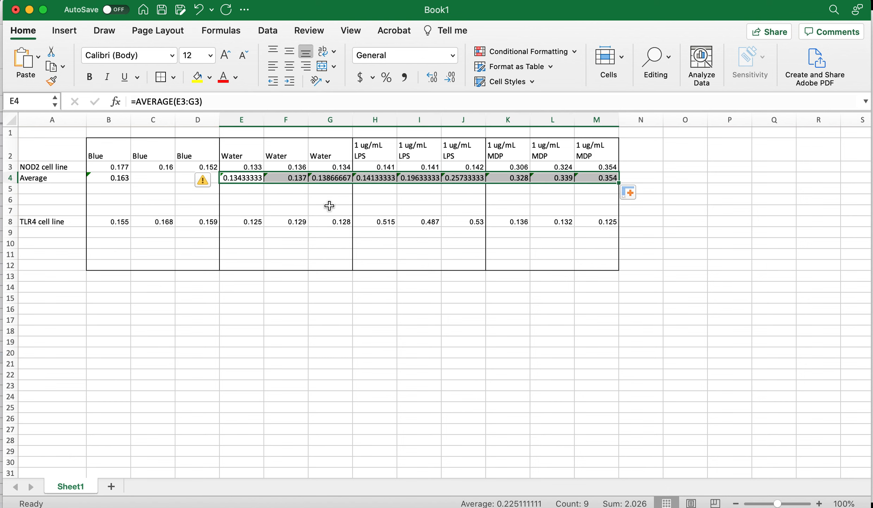
# Clear the copied averages from F4, G4, I4, J4, L4 and M4, keeping one per treatment
pyautogui.click(284, 178)
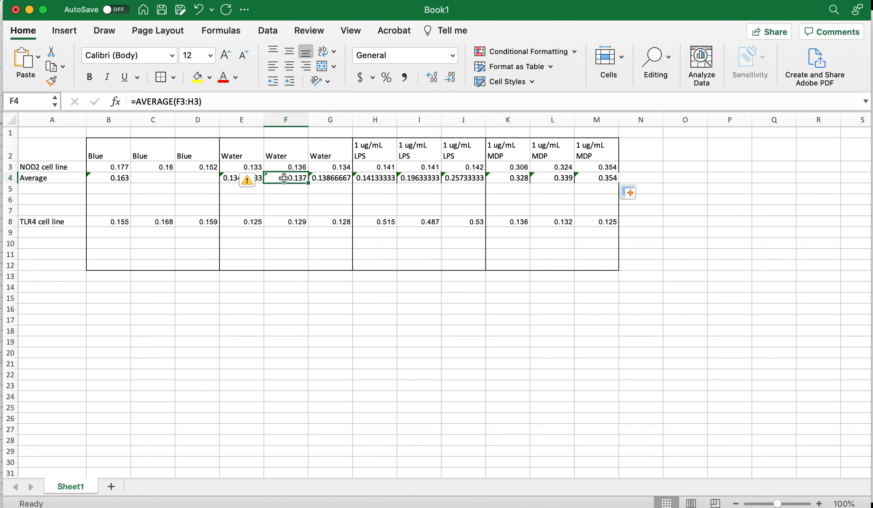
pyautogui.press('Delete')
pyautogui.press('Right')
pyautogui.press('Delete')
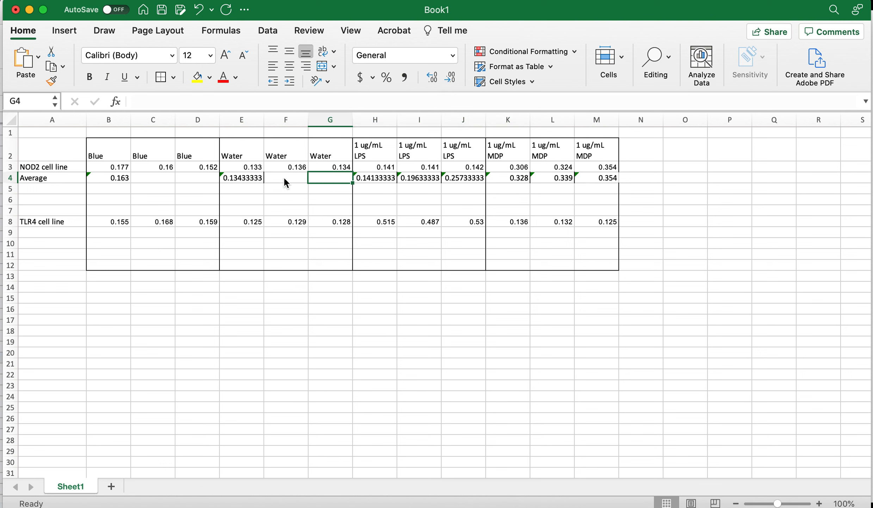
pyautogui.press('Right')
pyautogui.press('Right')
pyautogui.press('Delete')
pyautogui.press('Right')
pyautogui.press('Delete')
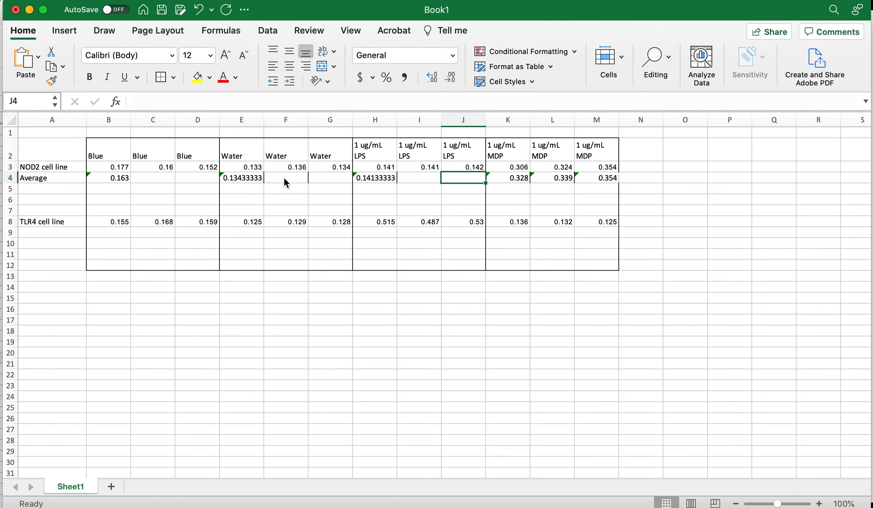
pyautogui.press('Right')
pyautogui.press('Right')
pyautogui.press('Delete')
pyautogui.press('Right')
pyautogui.press('Delete')
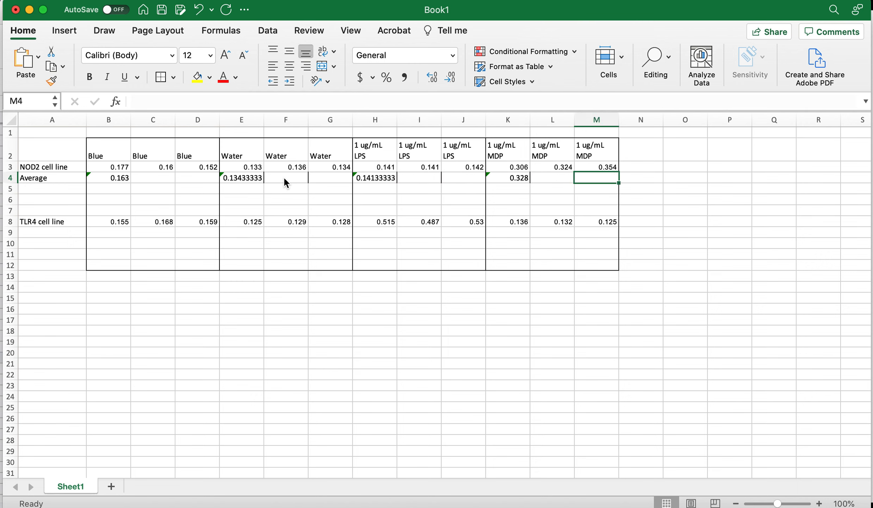
# Re-edit the K4 average formula, resetting its range to K3:M3
pyautogui.click(506, 181)
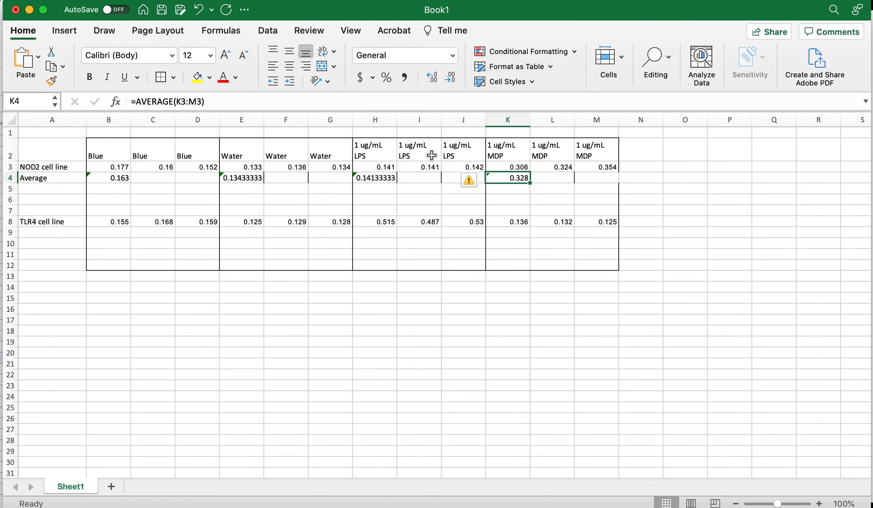
pyautogui.click(201, 101)
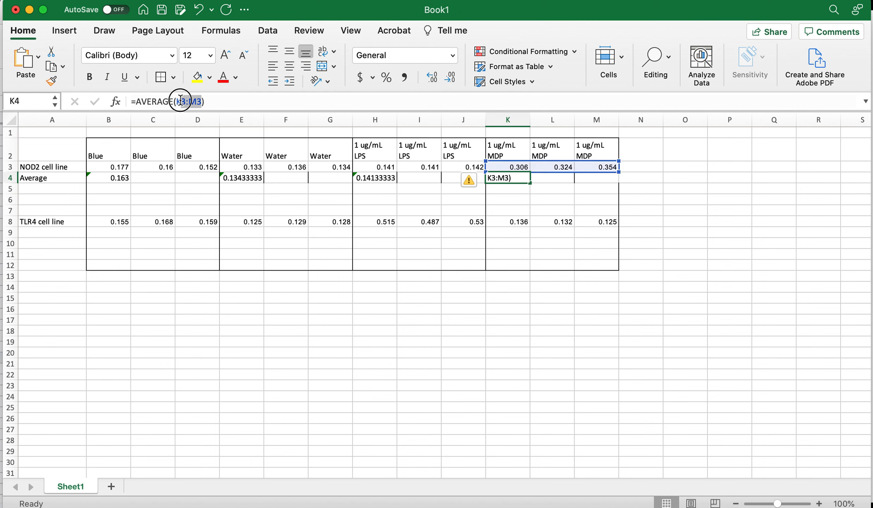
pyautogui.doubleClick(184, 101)
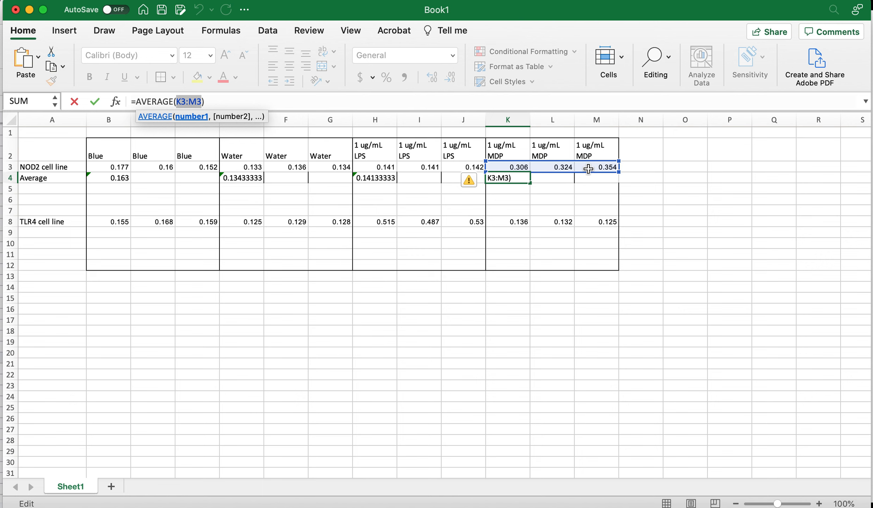
pyautogui.click(41, 188)
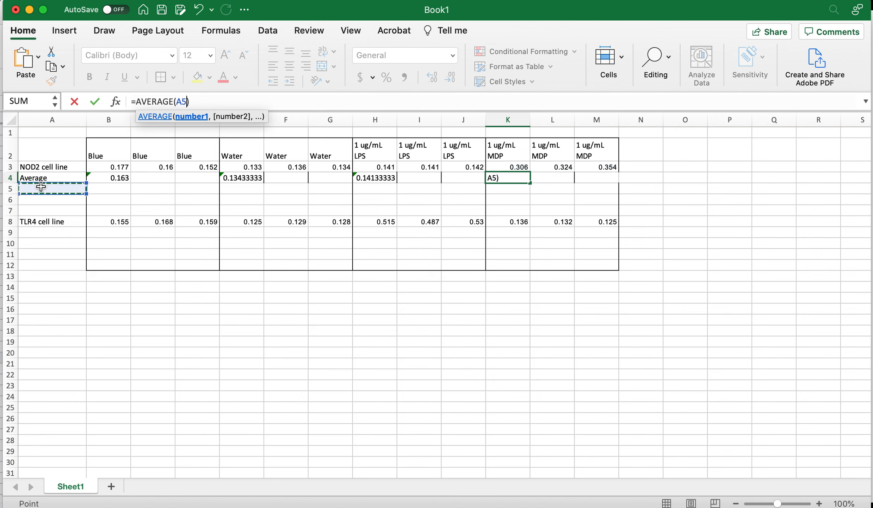
pyautogui.write('Std dev')
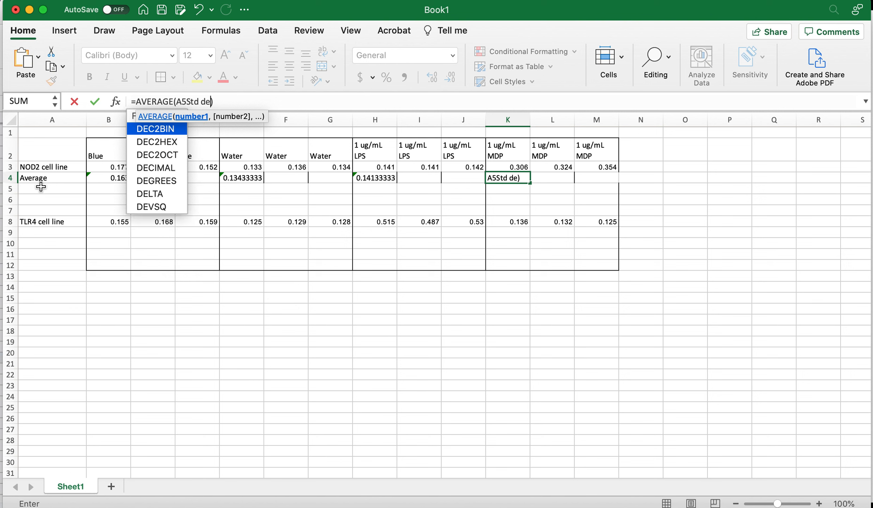
pyautogui.press('BackSpace')
pyautogui.press('BackSpace')
pyautogui.press('BackSpace')
pyautogui.press('BackSpace')
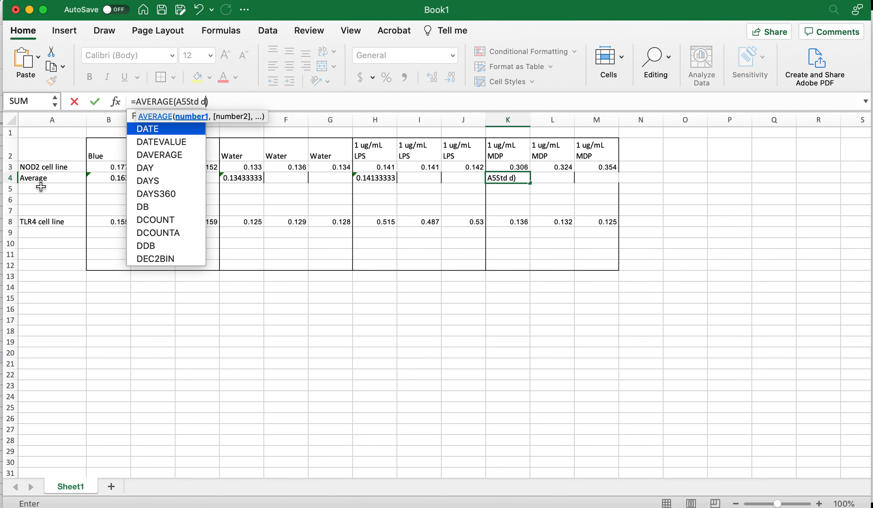
pyautogui.press('BackSpace')
pyautogui.press('BackSpace')
pyautogui.press('BackSpace')
pyautogui.press('BackSpace')
pyautogui.press('BackSpace')
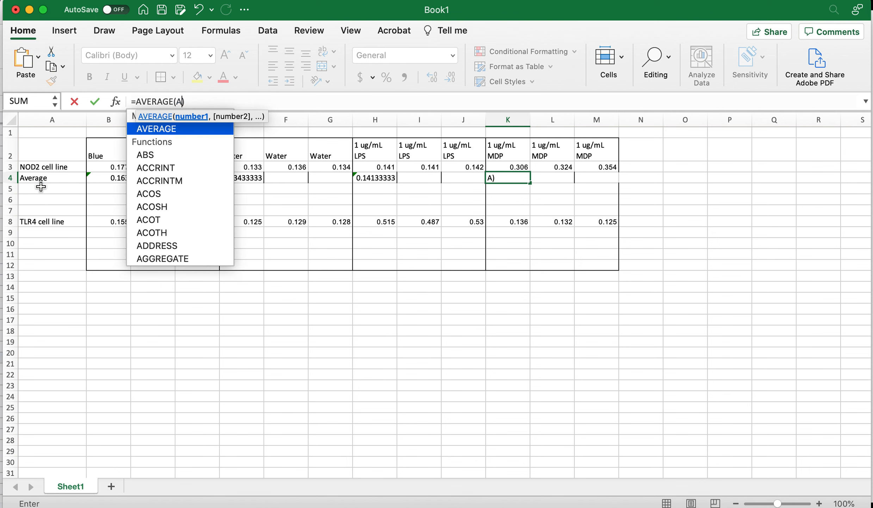
pyautogui.press('Return')
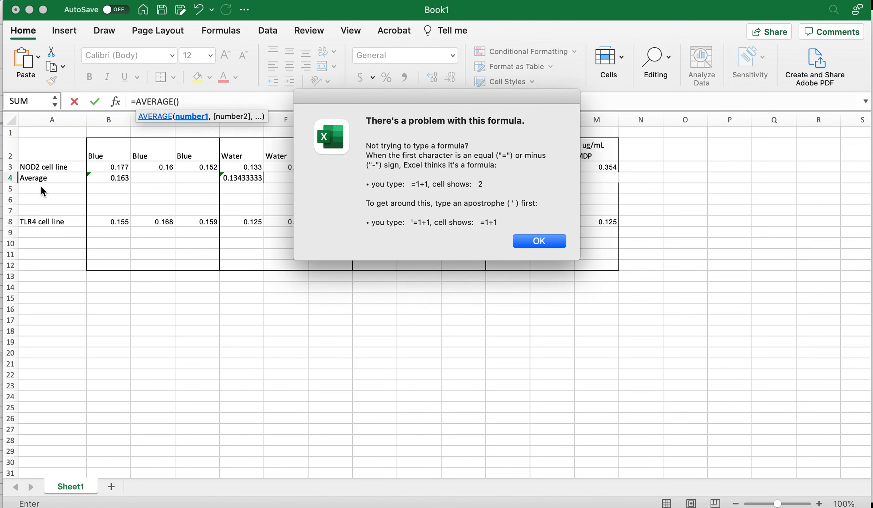
pyautogui.press('Return')
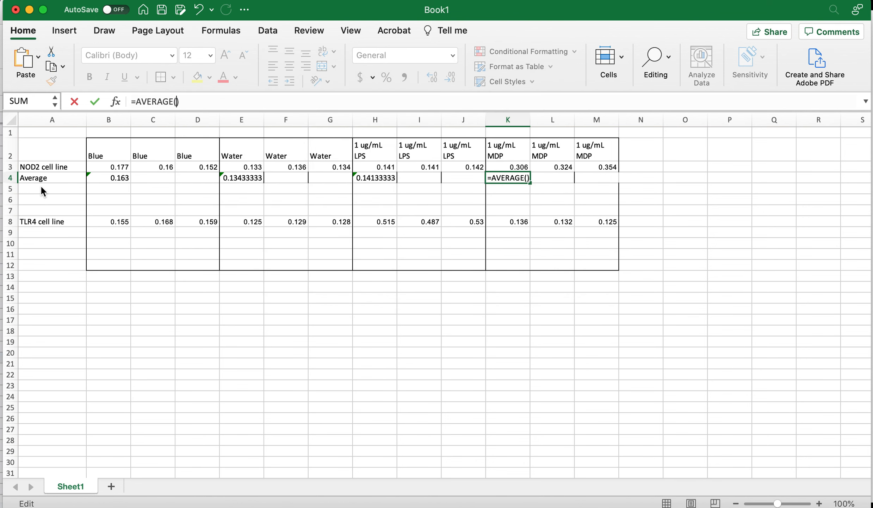
pyautogui.click(517, 169)
pyautogui.moveTo(516, 169); pyautogui.dragTo(600, 167)
pyautogui.press('Return')
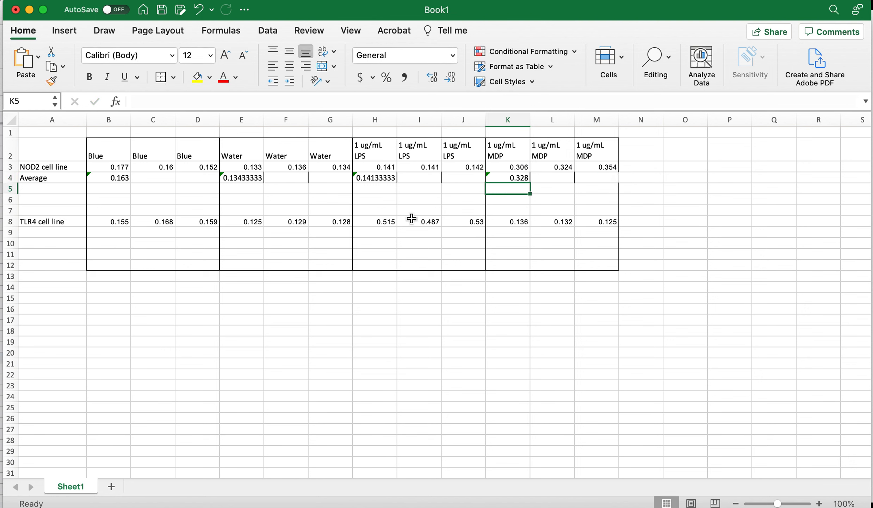
# Enter the label Std dev in cell A5
pyautogui.click(61, 189)
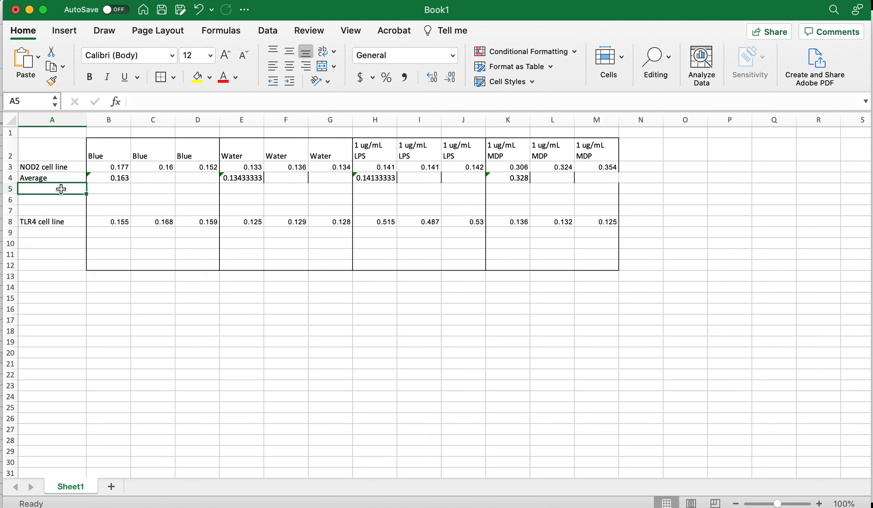
pyautogui.write('Std dev')
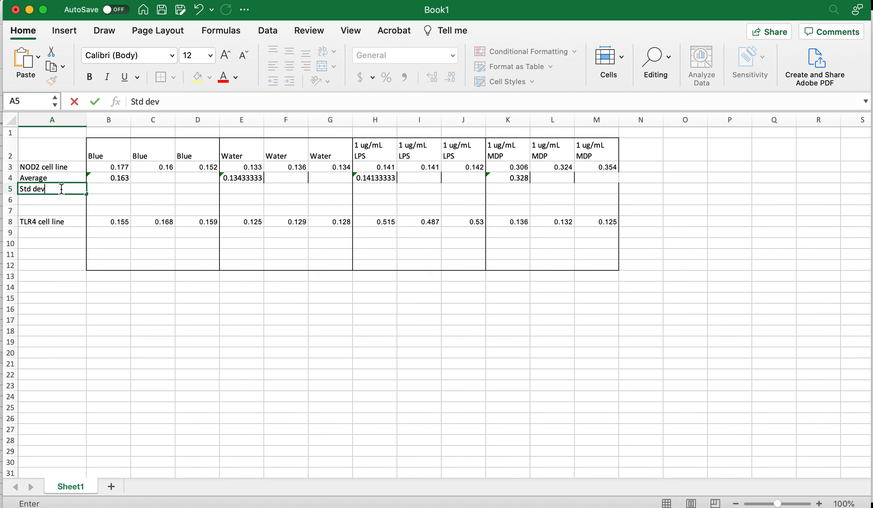
pyautogui.press('Tab')
# Enter =stdev(B3:D3) in B5 and fill it across row 5 to M5
pyautogui.write('=ste')
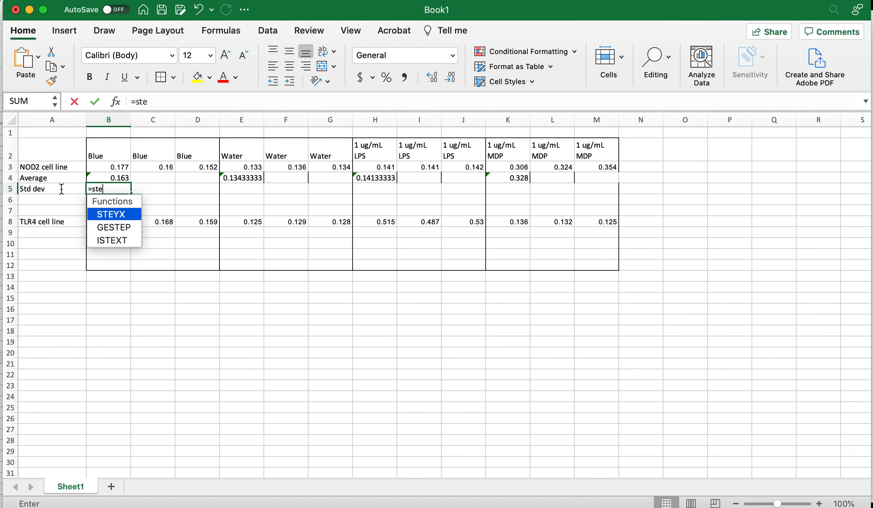
pyautogui.press('BackSpace')
pyautogui.write('dev')
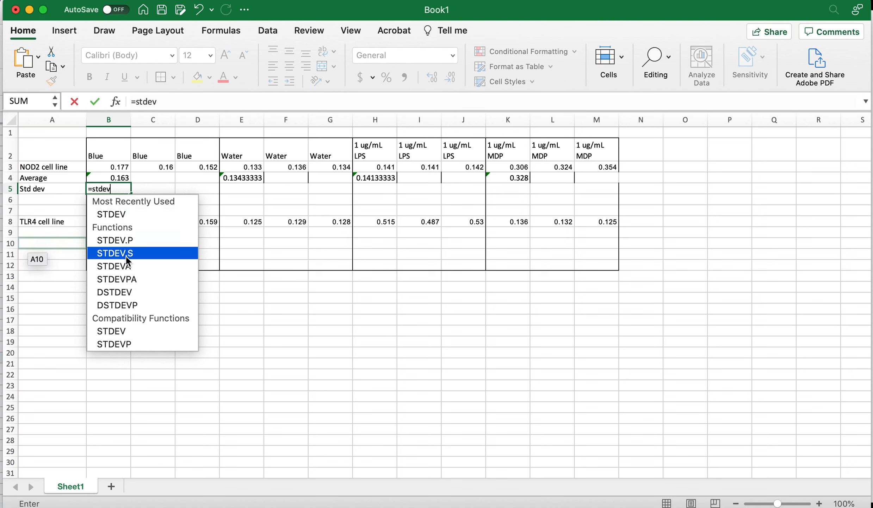
pyautogui.doubleClick(119, 214)
pyautogui.moveTo(122, 166); pyautogui.dragTo(183, 164)
pyautogui.write(')')
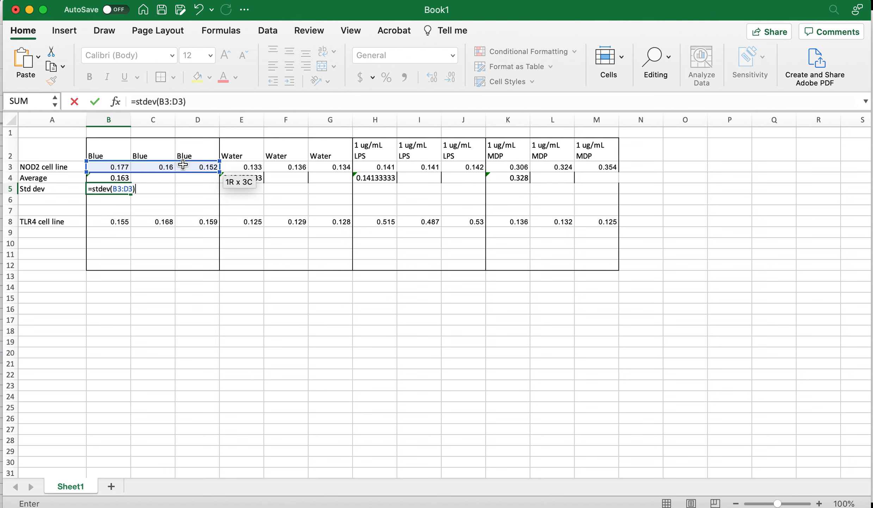
pyautogui.press('Return')
pyautogui.press('Up')
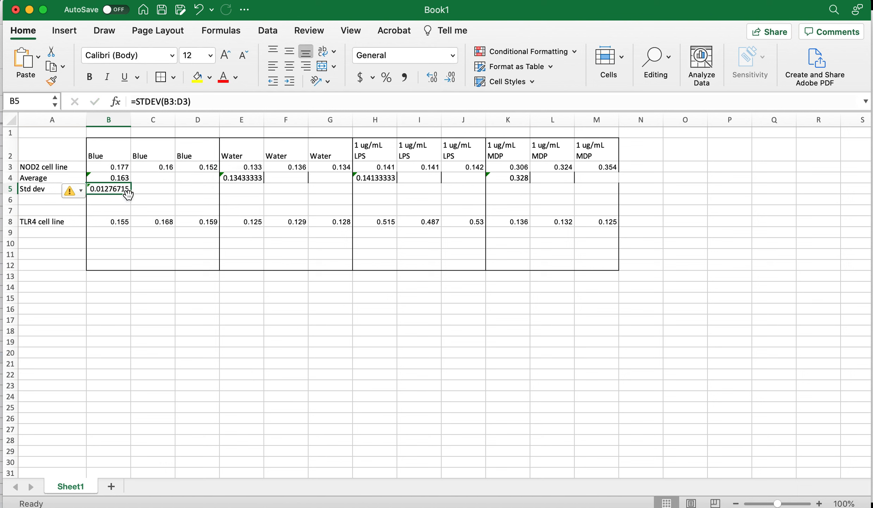
pyautogui.moveTo(129, 195); pyautogui.dragTo(610, 194)
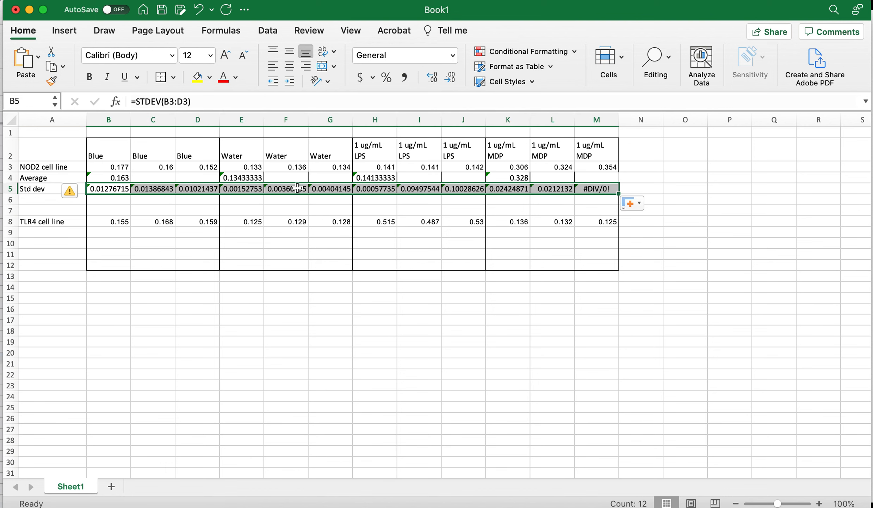
# Clear the copied standard deviations from C5, D5, F5, G5, I5, J5, L5 and M5
pyautogui.click(154, 188)
pyautogui.press('BackSpace')
pyautogui.press('Right')
pyautogui.press('BackSpace')
pyautogui.press('Right')
pyautogui.press('Right')
pyautogui.press('BackSpace')
pyautogui.press('Right')
pyautogui.press('BackSpace')
pyautogui.press('Right')
pyautogui.press('Right')
pyautogui.press('BackSpace')
pyautogui.press('Right')
pyautogui.press('BackSpace')
pyautogui.press('Right')
pyautogui.press('Right')
pyautogui.press('BackSpace')
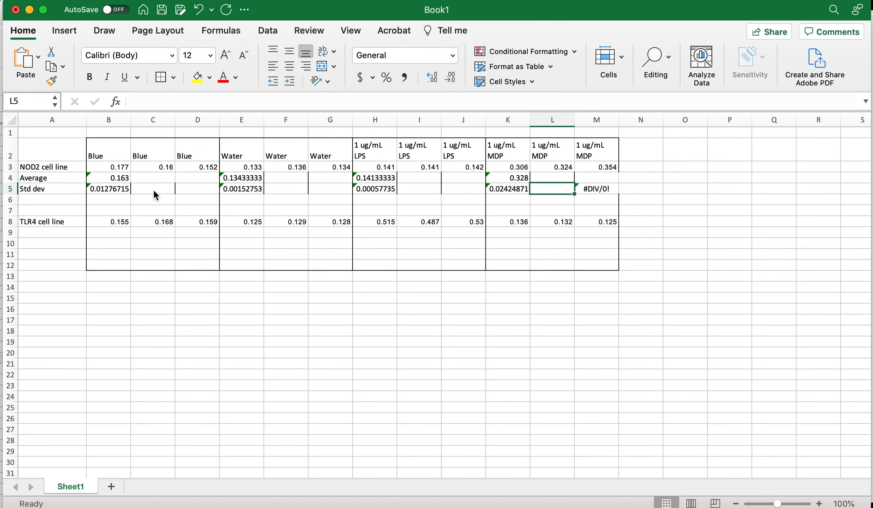
pyautogui.press('Right')
pyautogui.press('BackSpace')
pyautogui.press('Down')
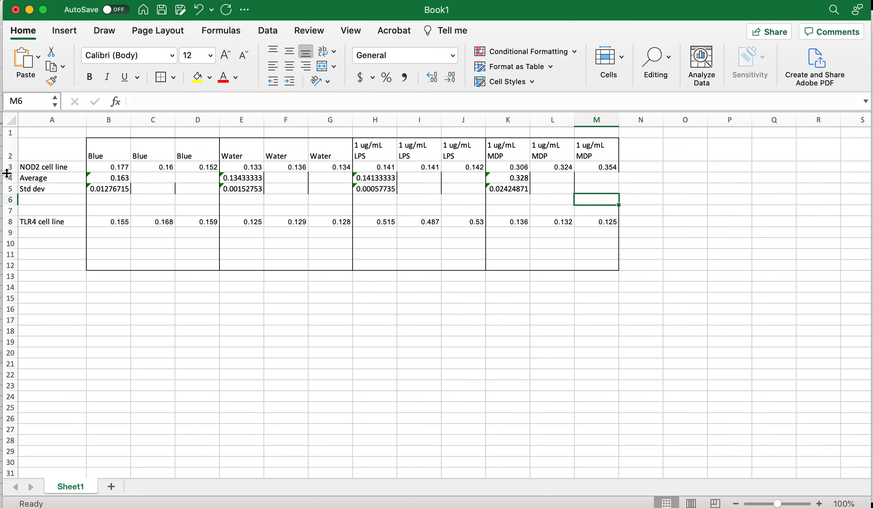
# Enter the label Average in cell A9 for the TLR4 cell line
pyautogui.moveTo(8, 168); pyautogui.dragTo(11, 186)
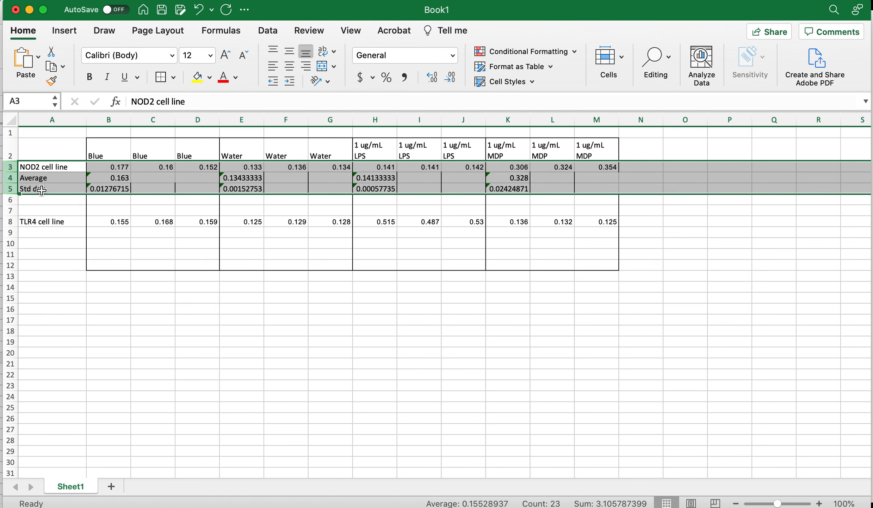
pyautogui.click(41, 234)
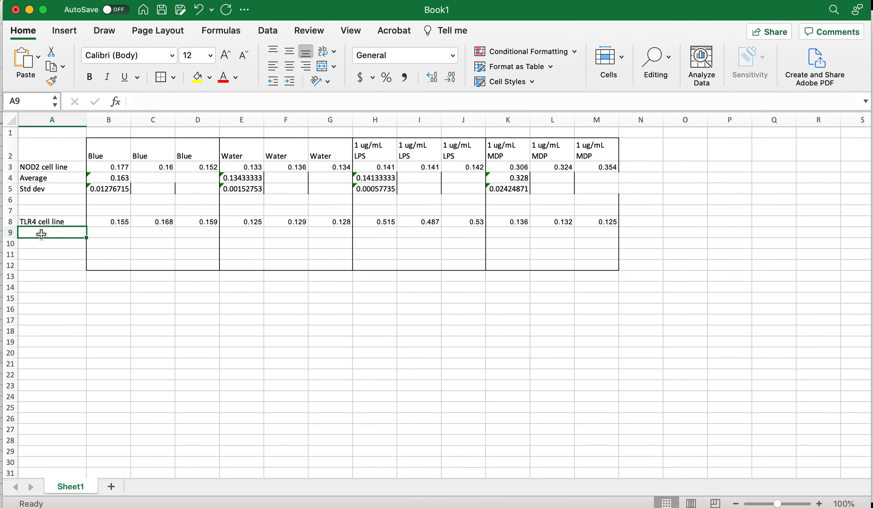
pyautogui.write('AVerage')
pyautogui.press('Return')
# Enter =average(B8:D8) in B9 and fill it across row 9 to M9
pyautogui.press('Right')
pyautogui.press('Up')
pyautogui.write('=av')
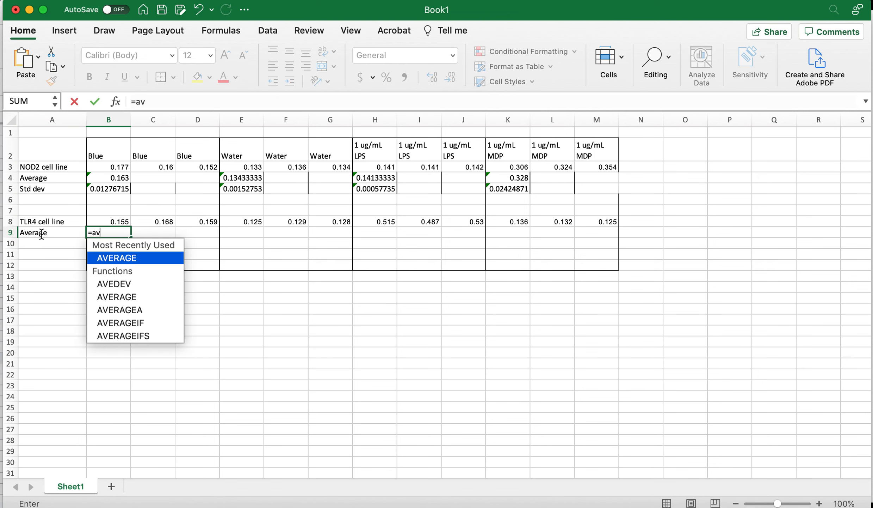
pyautogui.write('erage(')
pyautogui.press('BackSpace')
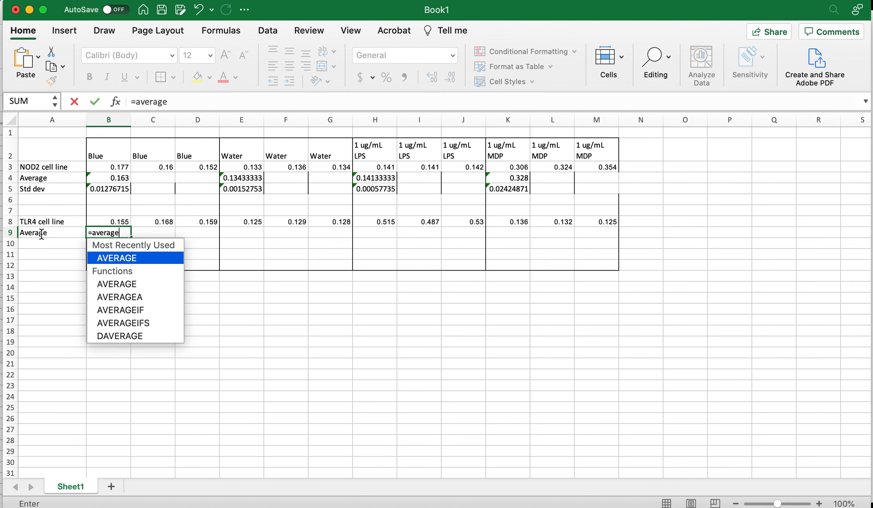
pyautogui.write('(')
pyautogui.moveTo(106, 221); pyautogui.dragTo(187, 222)
pyautogui.press('Return')
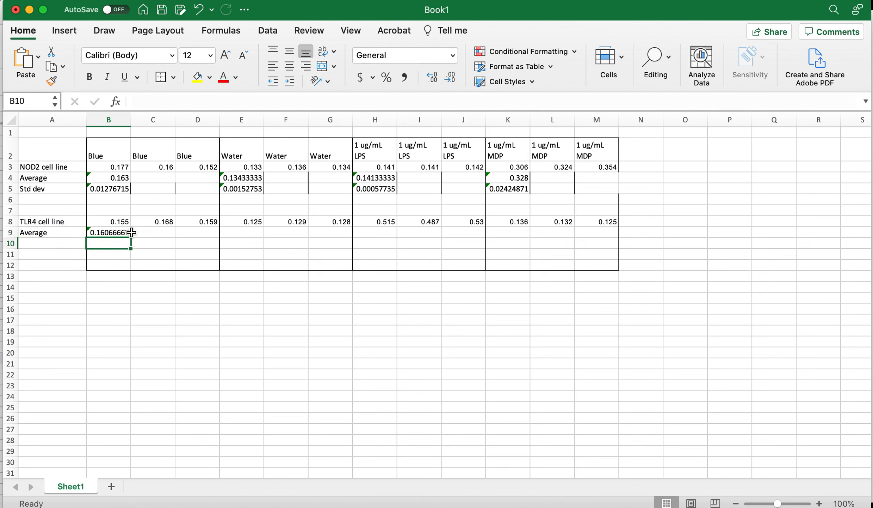
pyautogui.click(108, 233)
pyautogui.moveTo(131, 239); pyautogui.dragTo(597, 228)
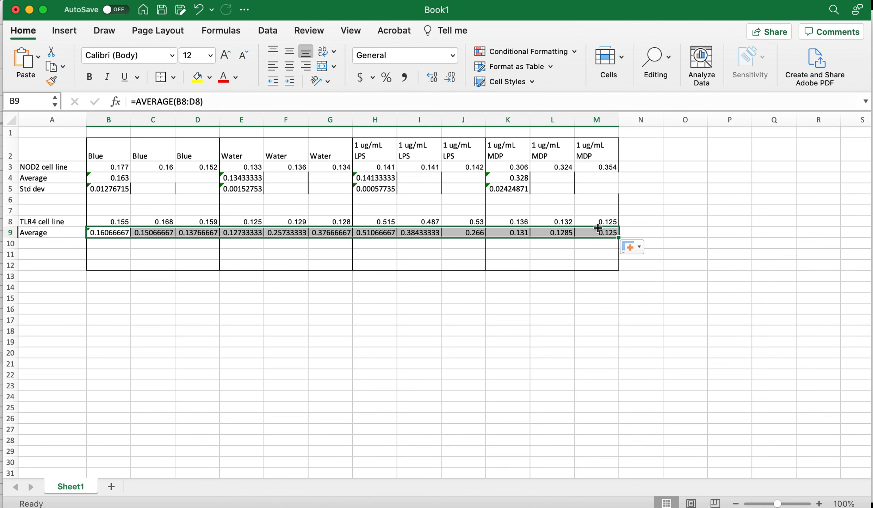
# Clear the copied averages from C9, D9, F9, G9, I9, J9, L9 and M9
pyautogui.click(160, 233)
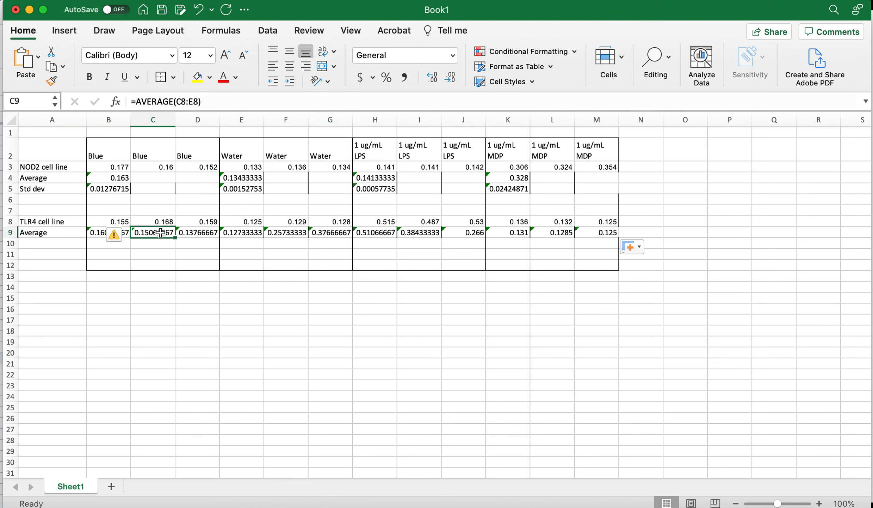
pyautogui.press('Delete')
pyautogui.press('Right')
pyautogui.press('Delete')
pyautogui.press('Right')
pyautogui.press('Right')
pyautogui.press('Delete')
pyautogui.press('Right')
pyautogui.press('Delete')
pyautogui.press('Right')
pyautogui.press('Right')
pyautogui.press('Delete')
pyautogui.press('Right')
pyautogui.press('Delete')
# Enter the label Std dev in cell A10
pyautogui.press('Right')
pyautogui.press('Delete')
pyautogui.press('Right')
pyautogui.press('Delete')
pyautogui.press('Right')
pyautogui.press('Delete')
pyautogui.press('Down')
pyautogui.press('Left')
pyautogui.press('Left')
pyautogui.press('Left')
pyautogui.press('Left')
pyautogui.press('Left')
pyautogui.press('Left')
pyautogui.press('Left')
pyautogui.press('Left')
pyautogui.press('Left')
pyautogui.press('Left')
pyautogui.press('Left')
pyautogui.press('Left')
pyautogui.write('Std dev')
pyautogui.press('Right')
# Enter =stdev(B8:D8) in B10 and fill it across row 10 to M10
pyautogui.write('=stdev')
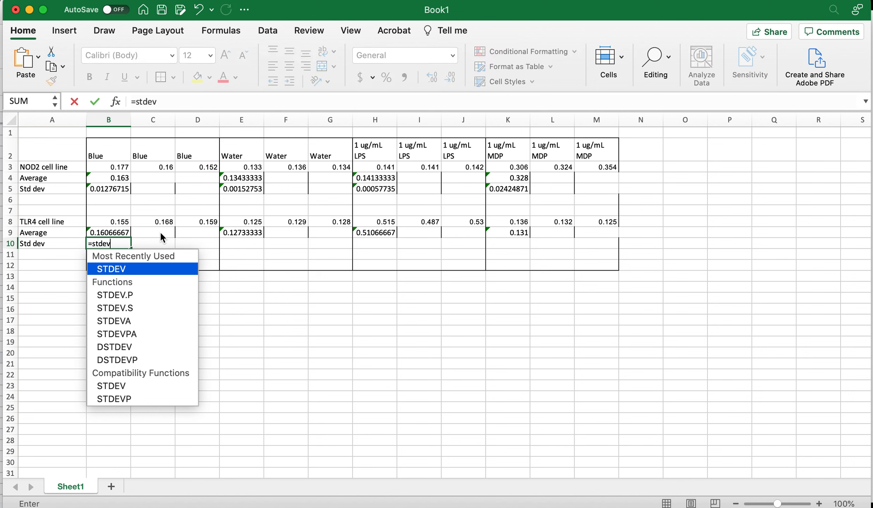
pyautogui.write('(')
pyautogui.moveTo(122, 219); pyautogui.dragTo(193, 219)
pyautogui.write(')')
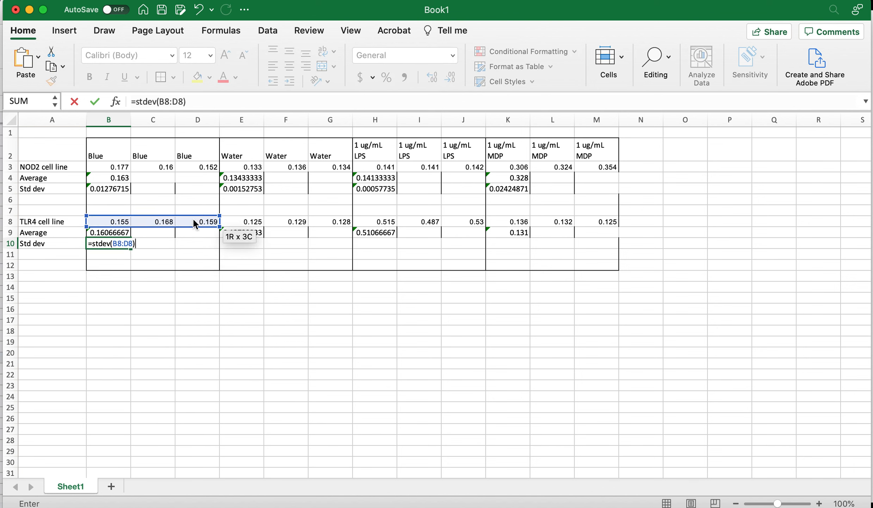
pyautogui.press('Return')
pyautogui.press('Up')
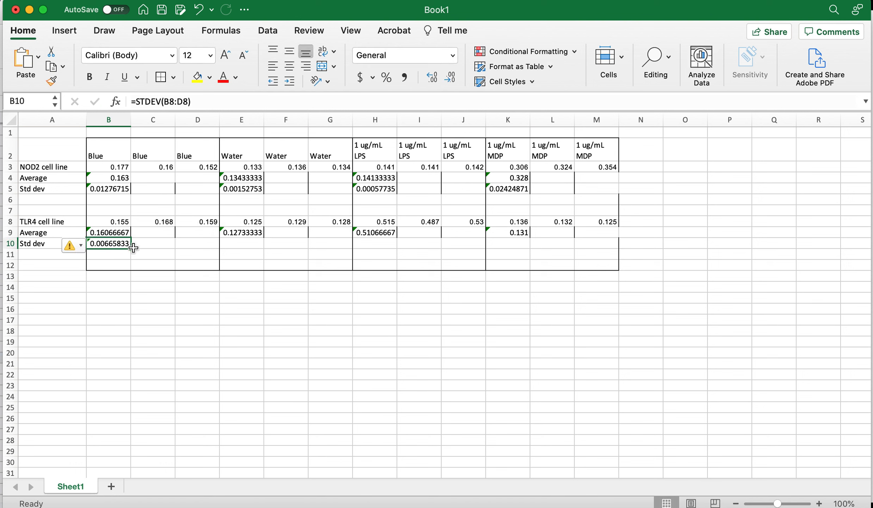
pyautogui.moveTo(133, 248); pyautogui.dragTo(603, 243)
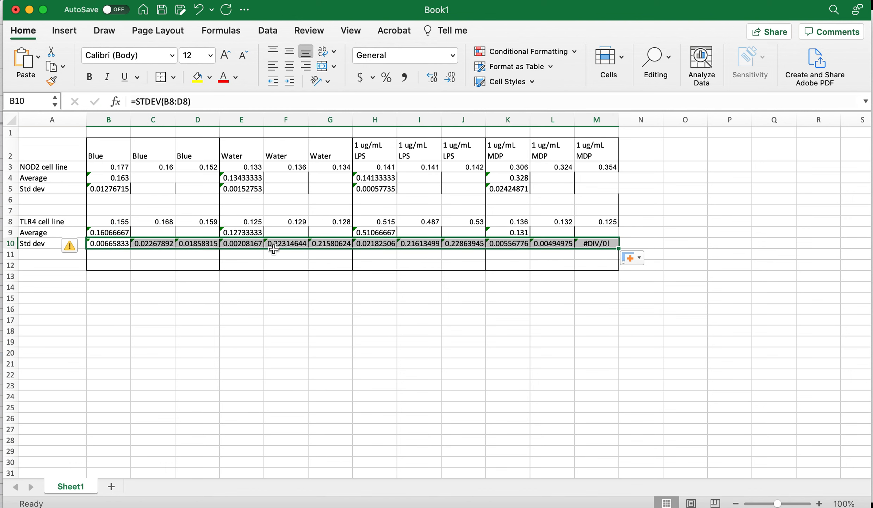
# Clear the copied standard deviations from C10, D10, F10, G10, I10, J10, L10 and M10
pyautogui.click(154, 248)
pyautogui.press('Delete')
pyautogui.press('Right')
pyautogui.press('Delete')
pyautogui.press('Right')
pyautogui.press('Right')
pyautogui.press('Delete')
pyautogui.press('Right')
pyautogui.press('Delete')
pyautogui.press('Right')
pyautogui.press('Right')
pyautogui.press('Delete')
pyautogui.press('Right')
pyautogui.press('Delete')
pyautogui.press('Right')
pyautogui.press('Right')
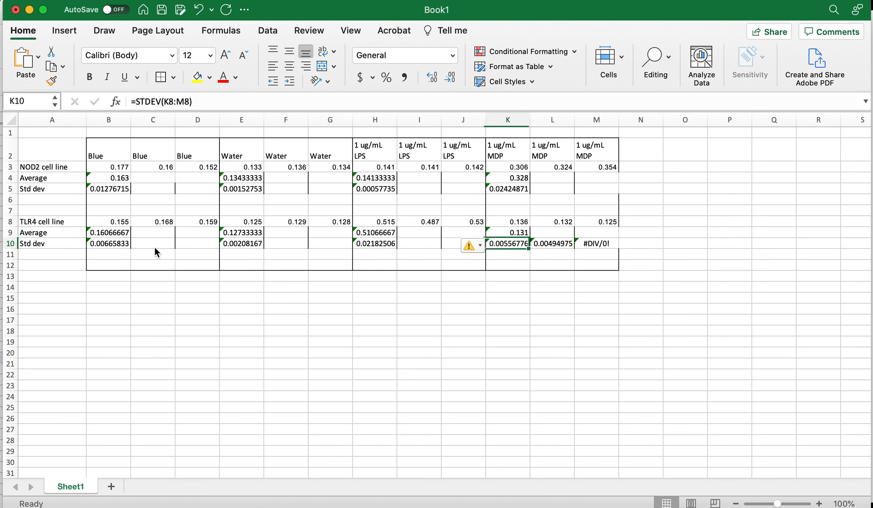
pyautogui.press('Delete')
pyautogui.press('Right')
pyautogui.press('Delete')
pyautogui.press('Down')
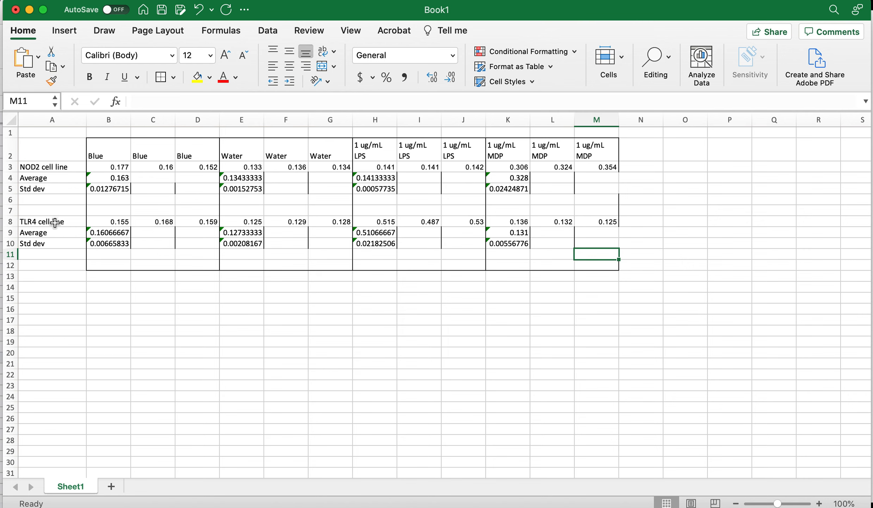
# Insert an empty clustered column chart and move it below the data table
pyautogui.click(69, 31)
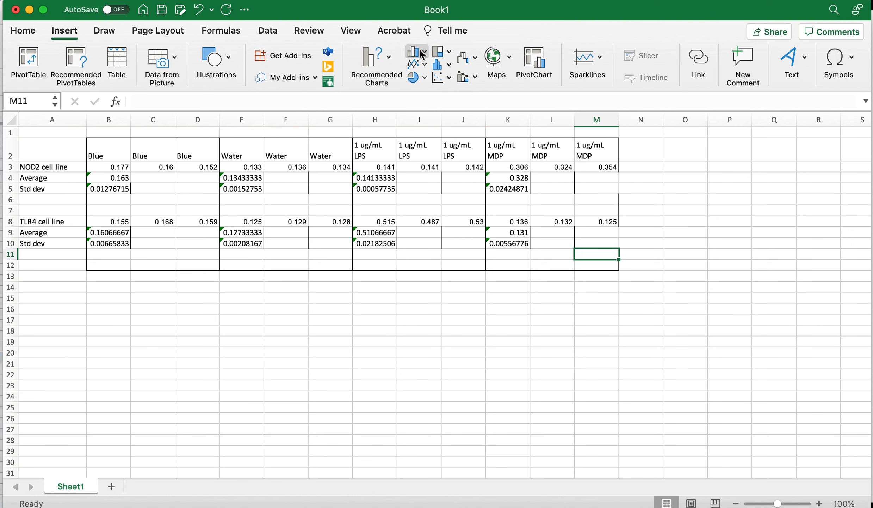
pyautogui.click(422, 54)
pyautogui.click(436, 102)
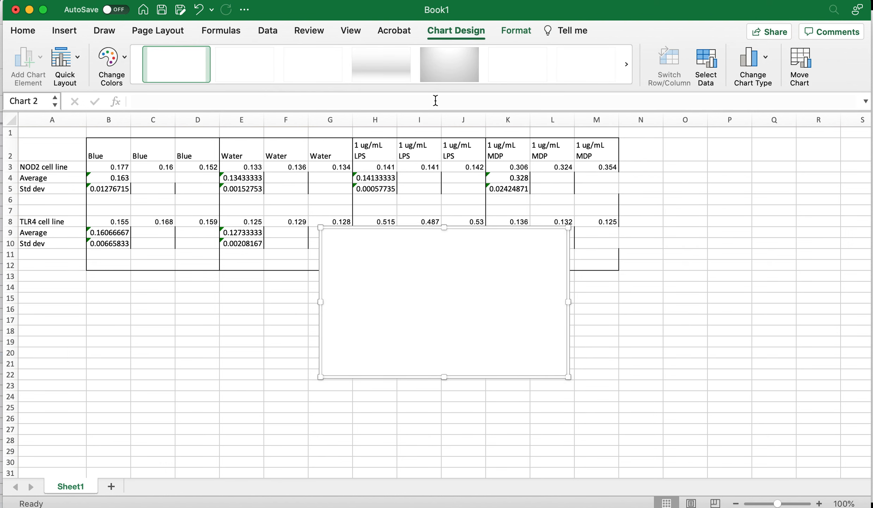
pyautogui.moveTo(369, 228); pyautogui.dragTo(249, 309)
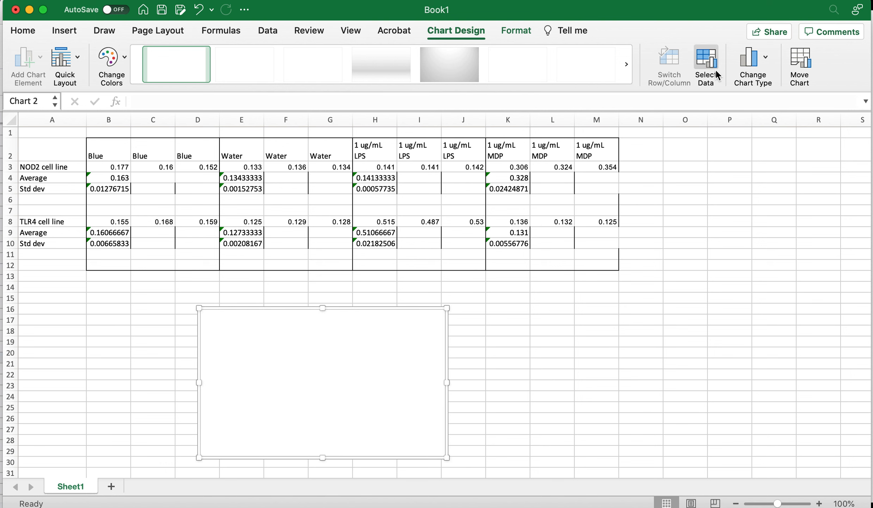
# Open the chart's data source dialog and add a series named HEK blue media
pyautogui.click(712, 66)
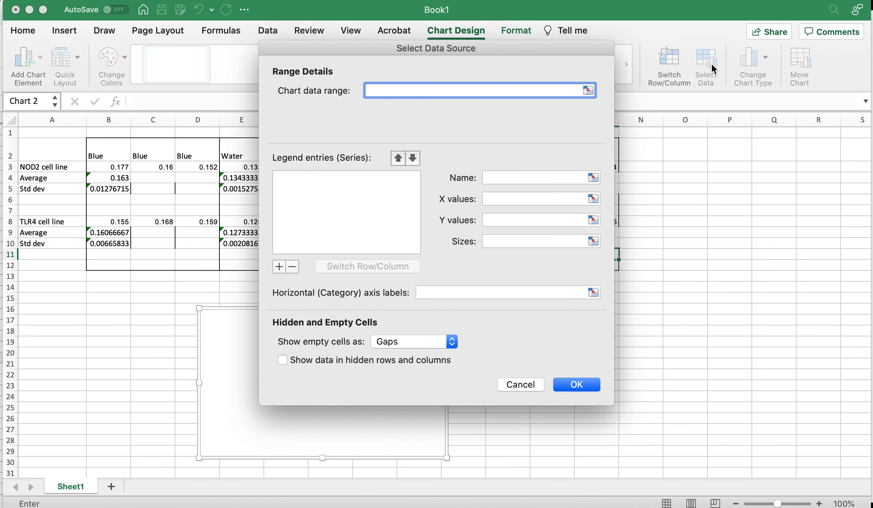
pyautogui.moveTo(443, 46); pyautogui.dragTo(572, 129)
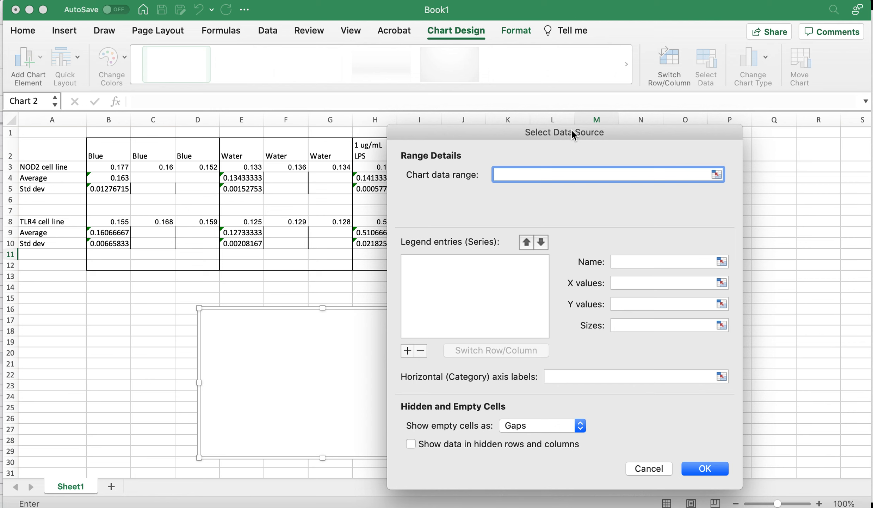
pyautogui.click(408, 350)
pyautogui.click(671, 261)
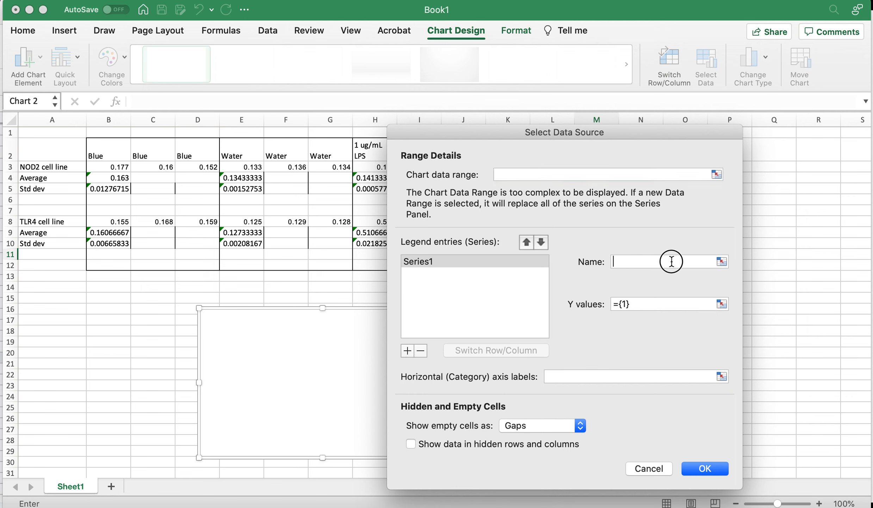
pyautogui.write('HEK blue ,edi')
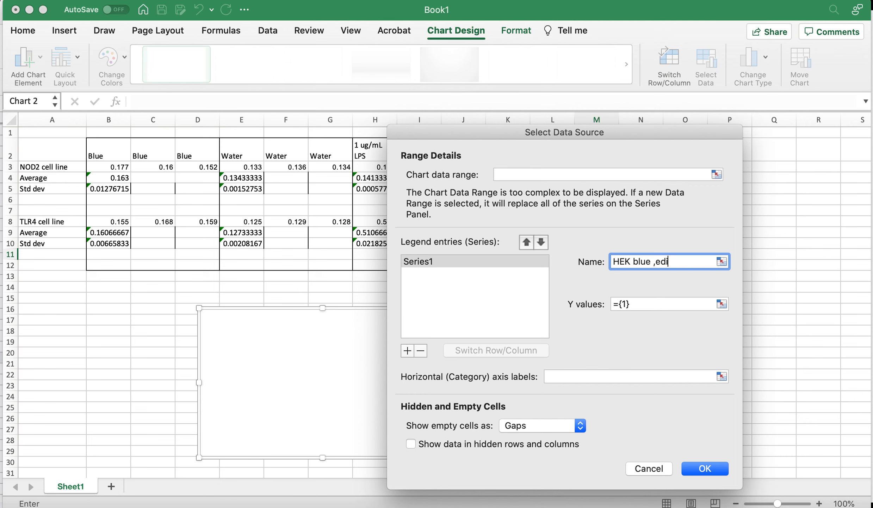
pyautogui.press('Left')
pyautogui.press('Left')
pyautogui.press('BackSpace')
pyautogui.press('BackSpace')
pyautogui.press('BackSpace')
pyautogui.press('BackSpace')
pyautogui.press('BackSpace')
pyautogui.press('BackSpace')
# Set the HEK blue media series Y values to cells B4 and B9
pyautogui.click(691, 303)
pyautogui.moveTo(643, 301); pyautogui.dragTo(596, 299)
pyautogui.press('BackSpace')
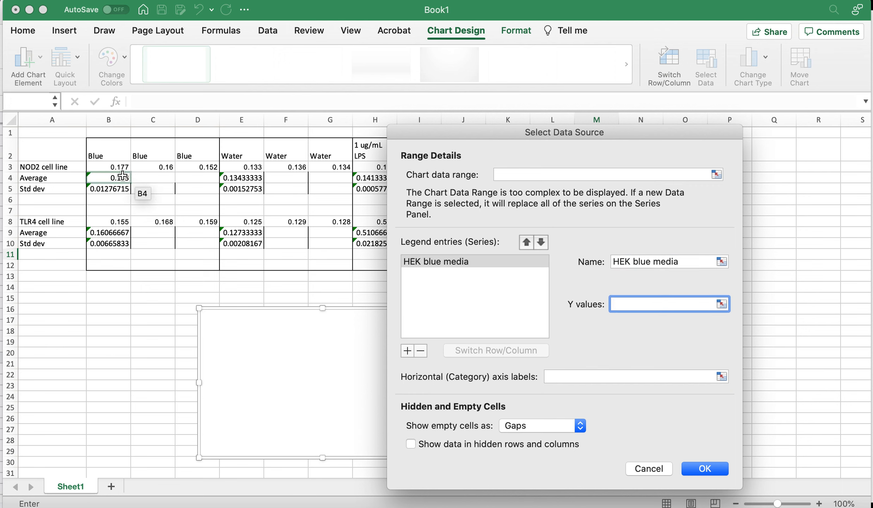
pyautogui.click(123, 176)
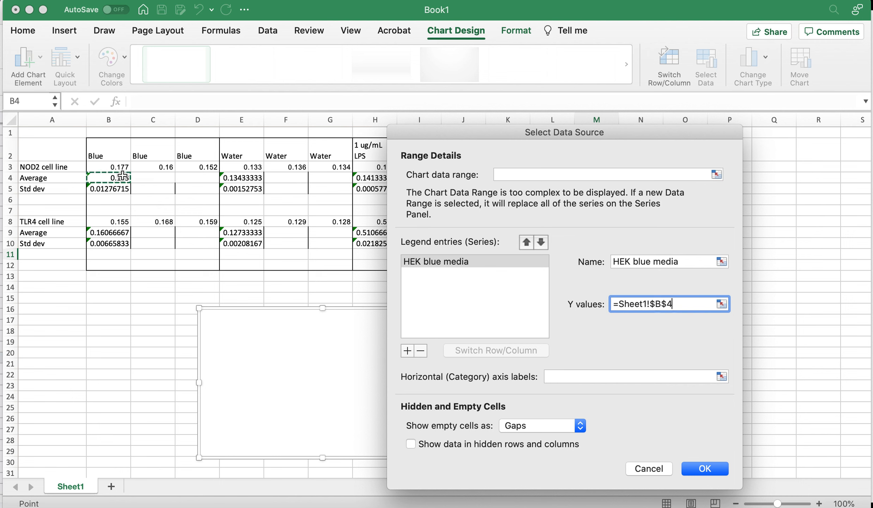
pyautogui.keyDown('super'); pyautogui.click(118, 235); pyautogui.keyUp('super')
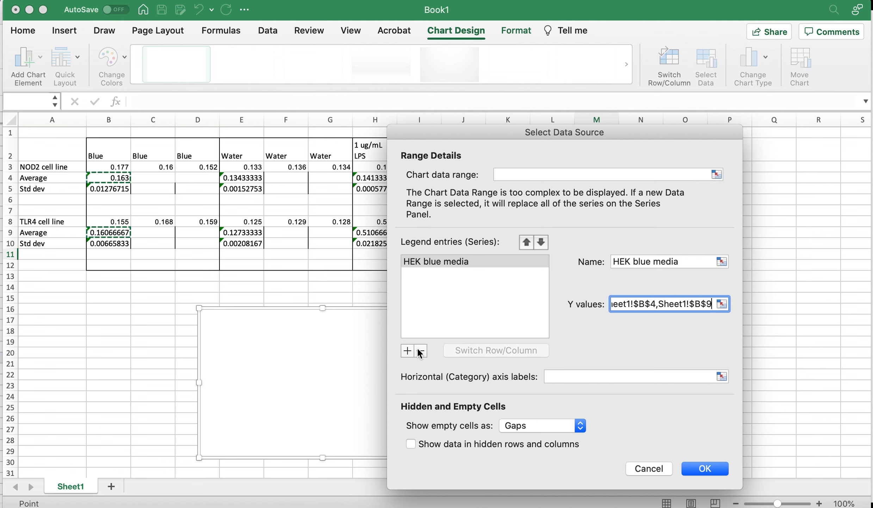
# Add a series named Water with Y values from cells E4 and E9
pyautogui.click(408, 350)
pyautogui.click(637, 260)
pyautogui.write('Water')
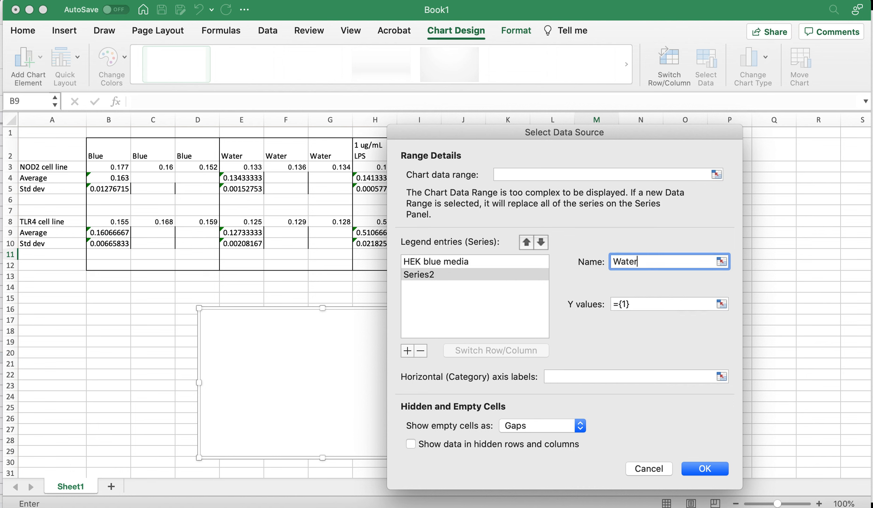
pyautogui.click(723, 303)
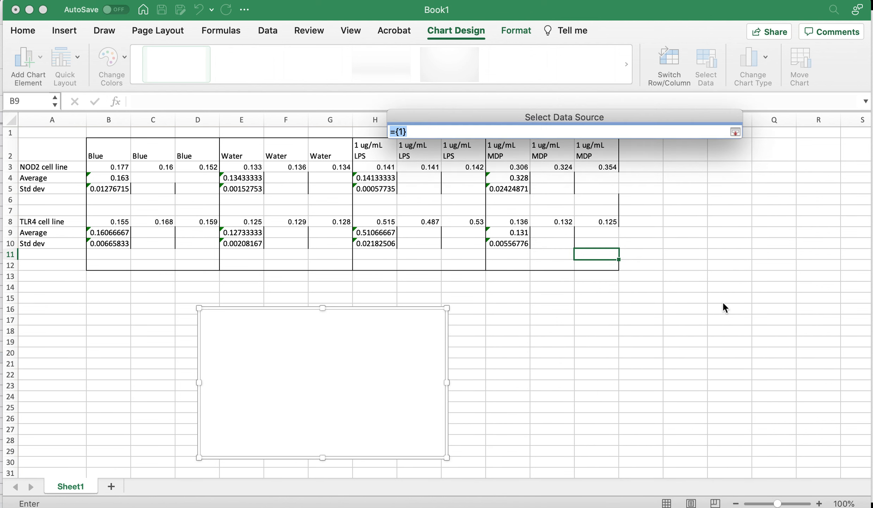
pyautogui.click(250, 177)
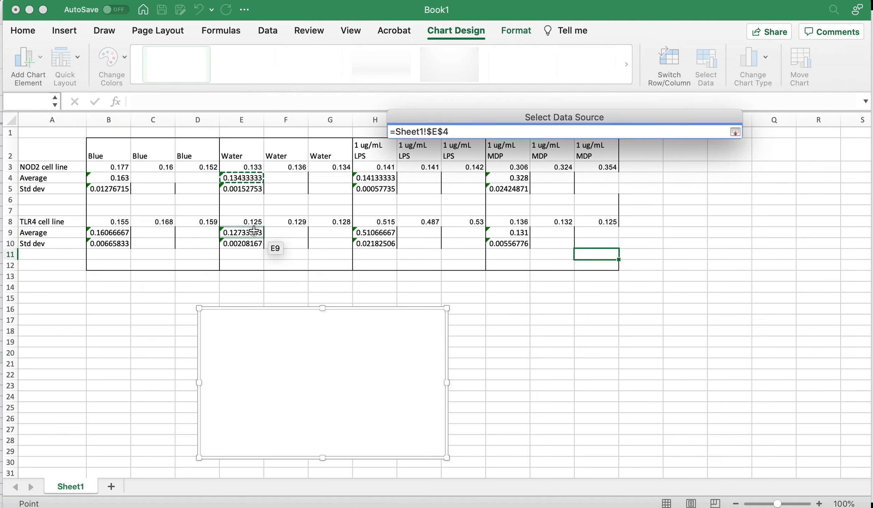
pyautogui.keyDown('super'); pyautogui.click(253, 230); pyautogui.keyUp('super')
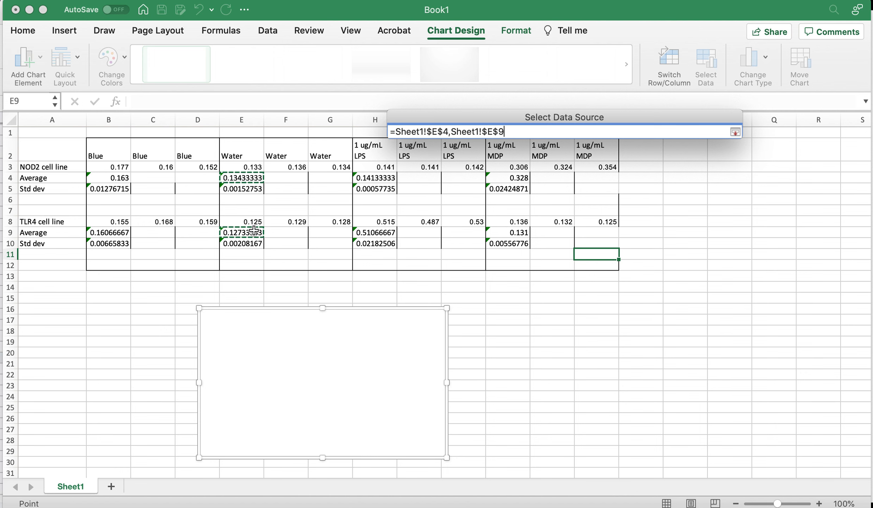
pyautogui.press('Return')
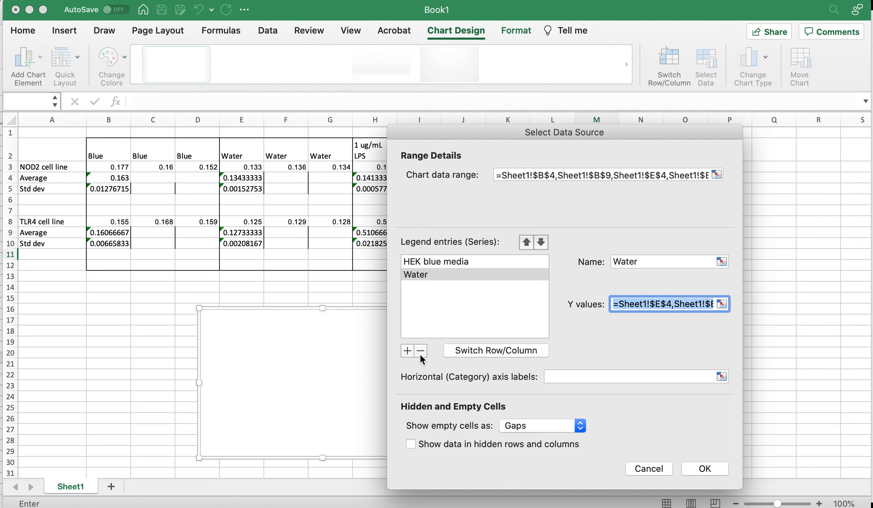
# Add a series named LPS with Y values from cells H4 and H9
pyautogui.click(407, 350)
pyautogui.click(635, 257)
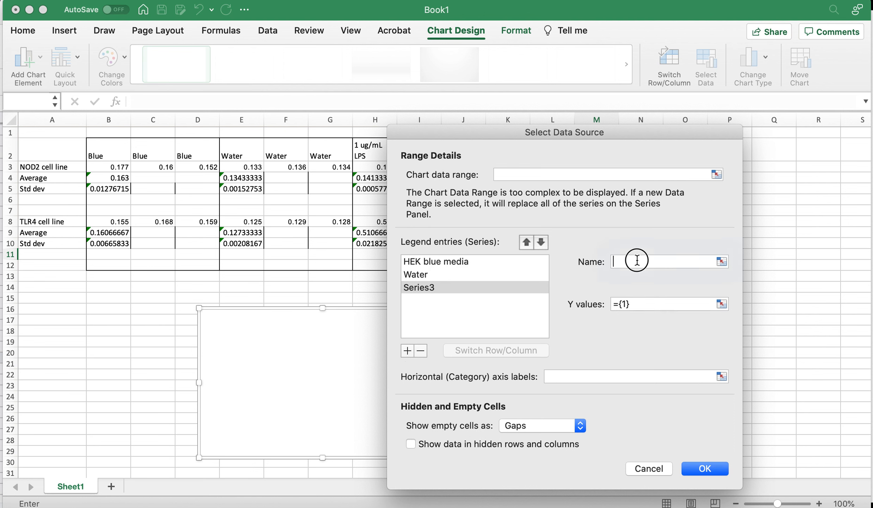
pyautogui.write('LPS')
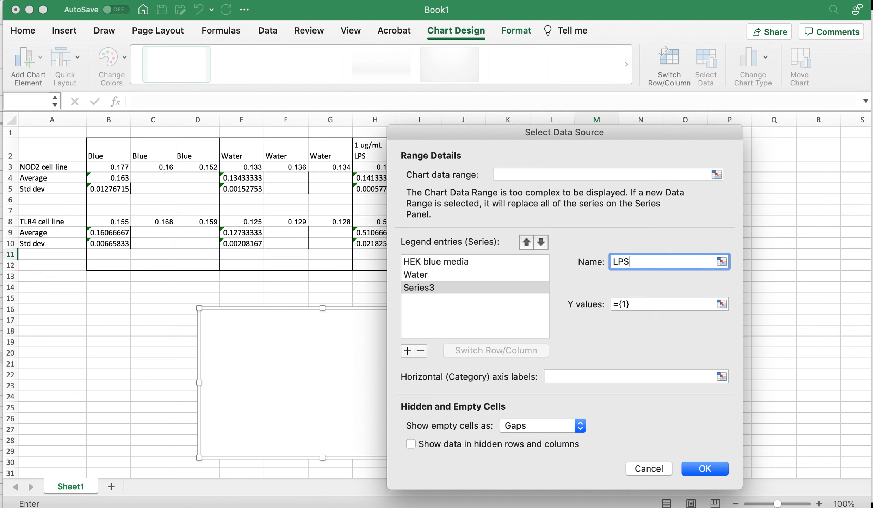
pyautogui.click(721, 303)
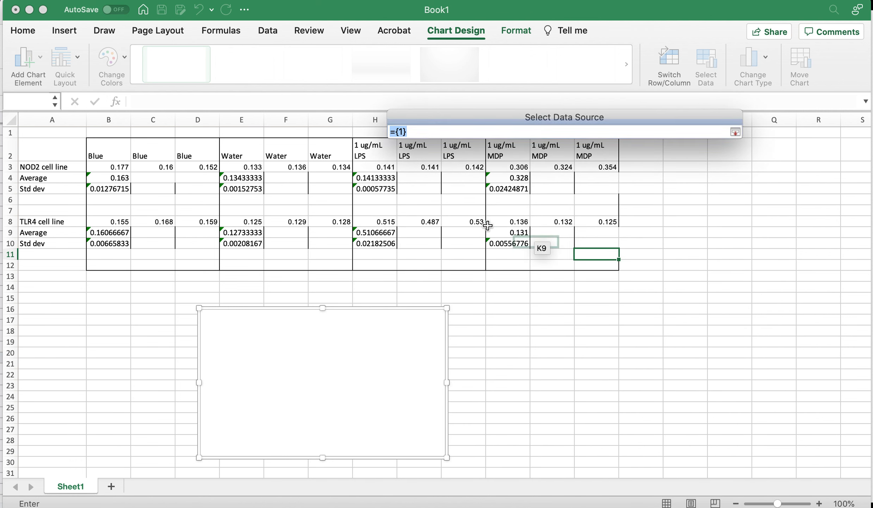
pyautogui.click(378, 178)
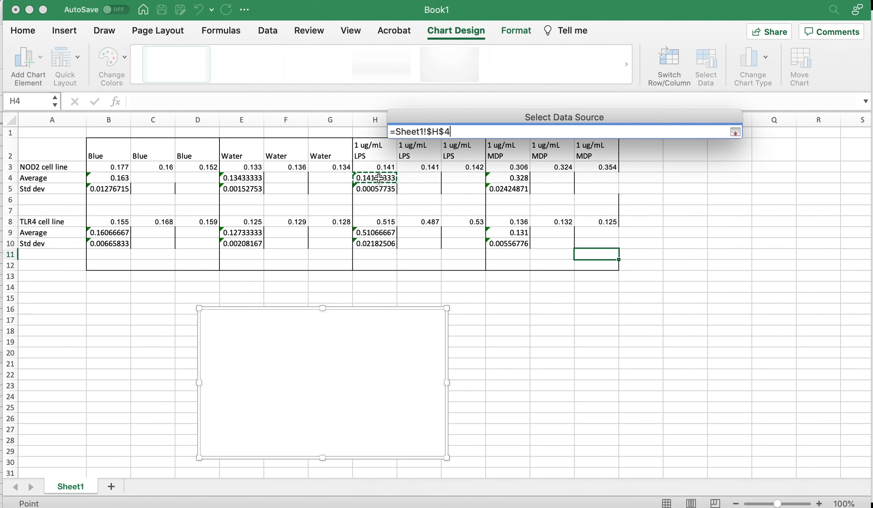
pyautogui.keyDown('super'); pyautogui.click(377, 232); pyautogui.keyUp('super')
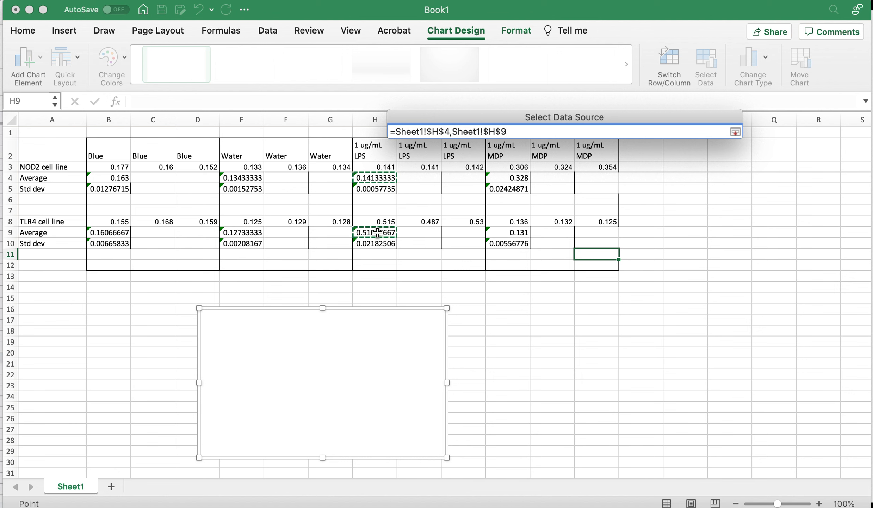
pyautogui.press('Return')
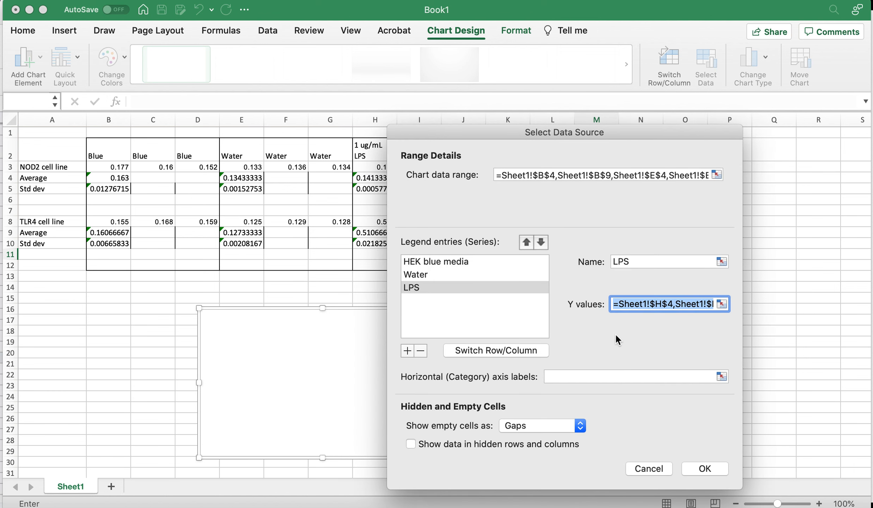
# Add a series named MDP with Y values from cells K4 and K9
pyautogui.click(407, 351)
pyautogui.click(621, 261)
pyautogui.write('MDP')
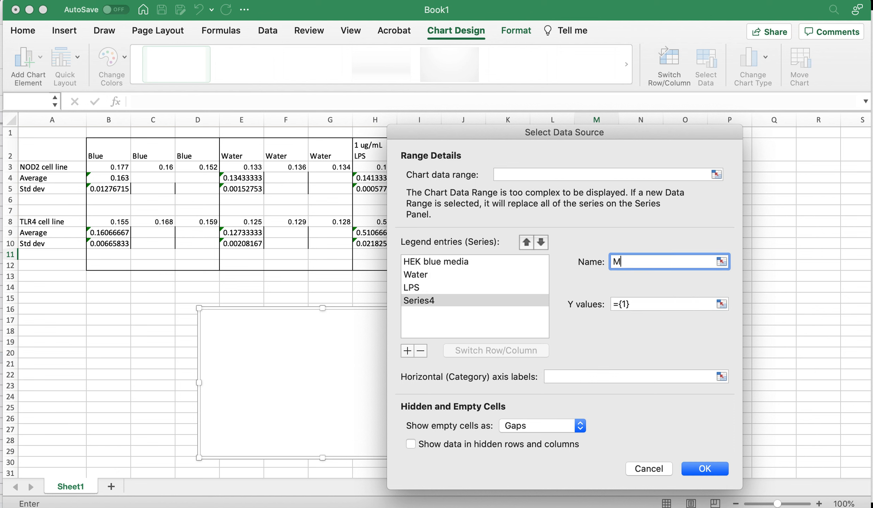
pyautogui.click(723, 303)
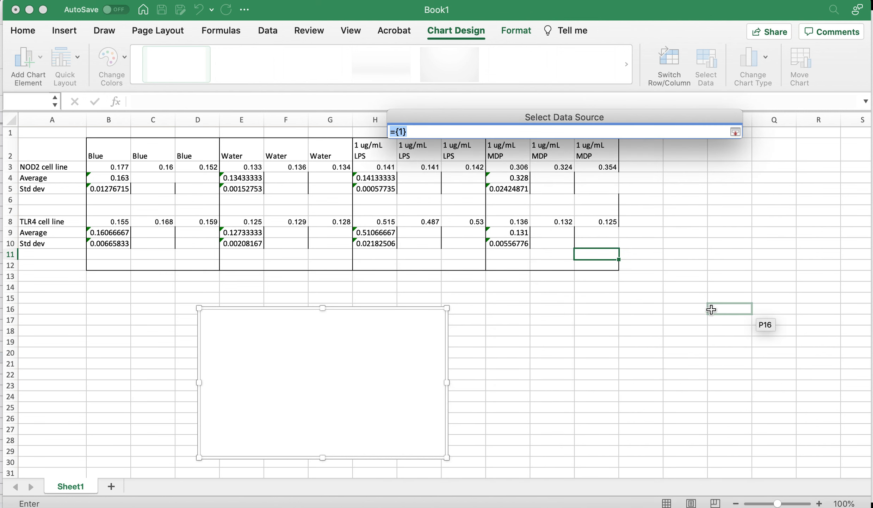
pyautogui.click(521, 177)
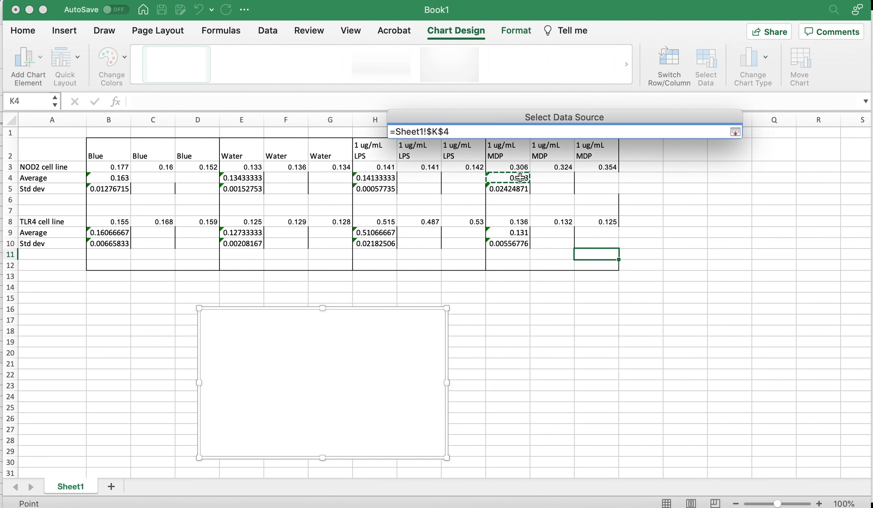
pyautogui.keyDown('super'); pyautogui.click(517, 231); pyautogui.keyUp('super')
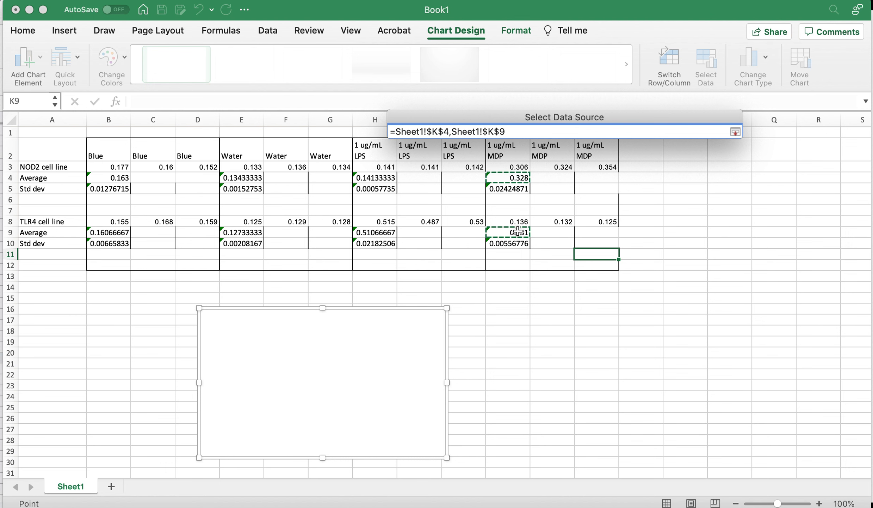
pyautogui.press('Return')
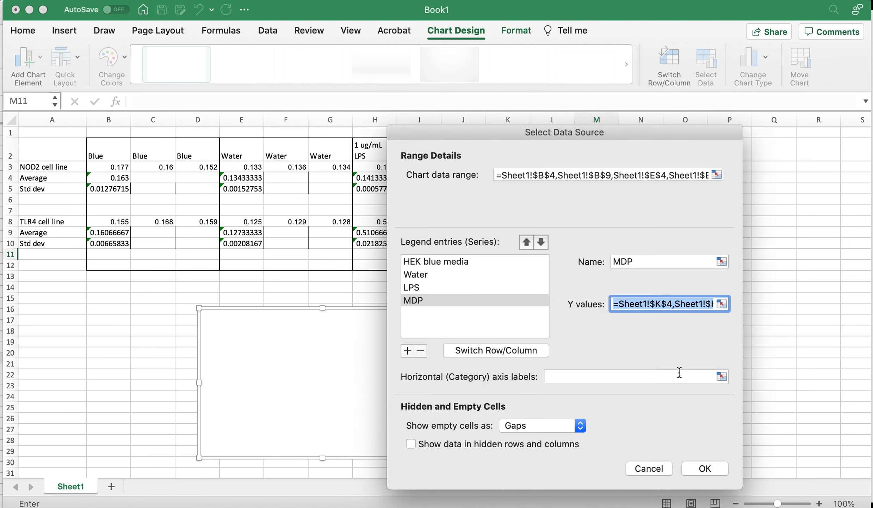
# Set the horizontal axis labels to cells A3 and A8 and close the data source dialog
pyautogui.click(722, 376)
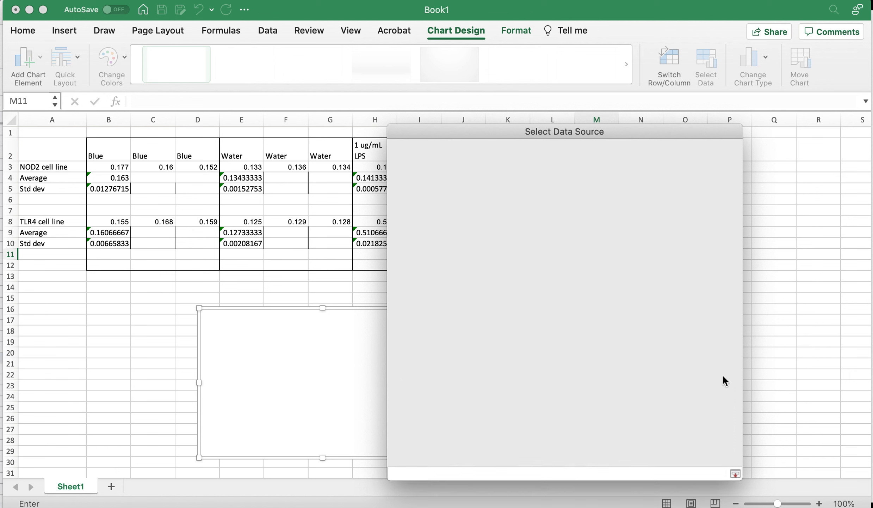
pyautogui.click(53, 167)
pyautogui.keyDown('super'); pyautogui.click(53, 218); pyautogui.keyUp('super')
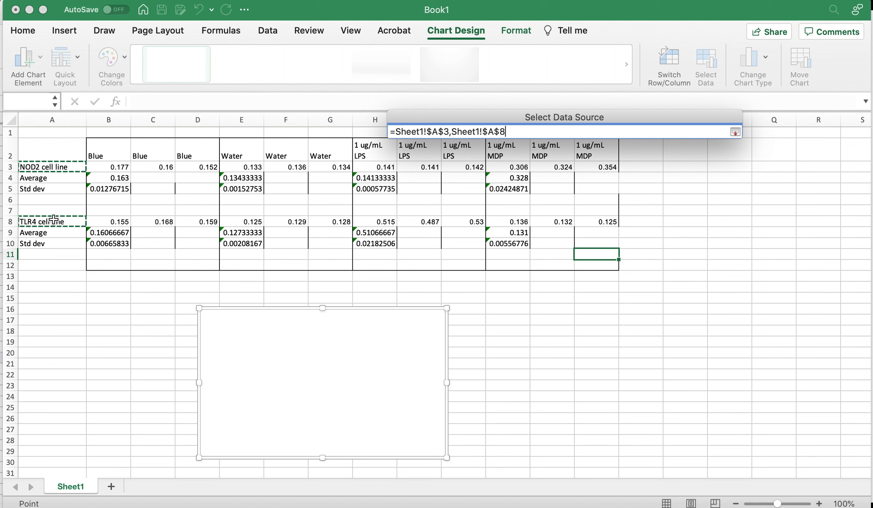
pyautogui.press('Return')
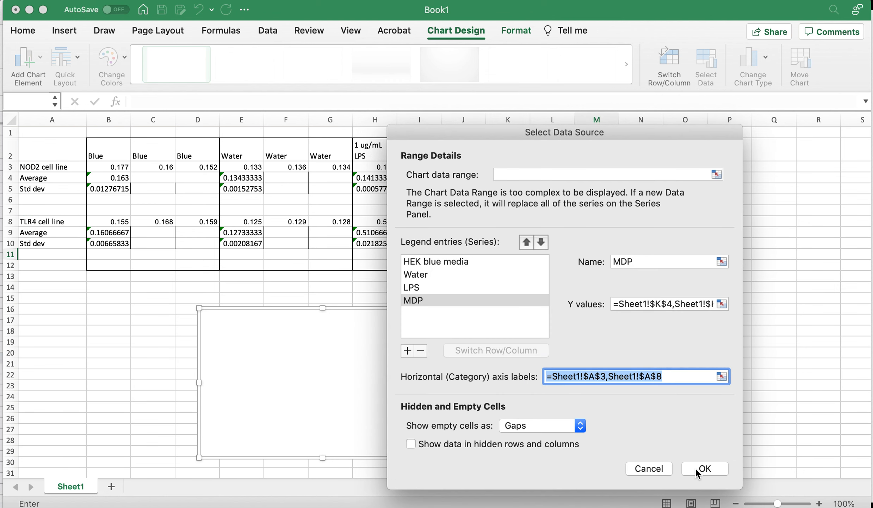
pyautogui.click(696, 468)
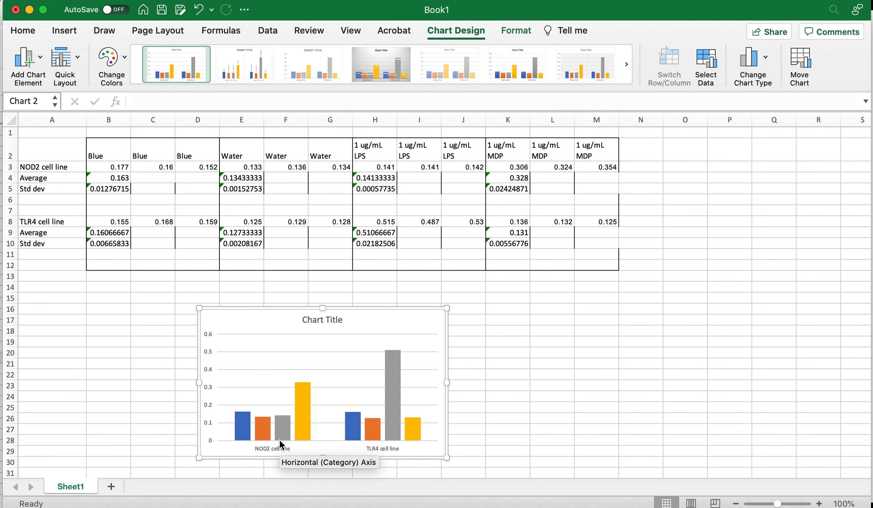
# Add standard error bars to the HEK blue media series
pyautogui.moveTo(412, 431)
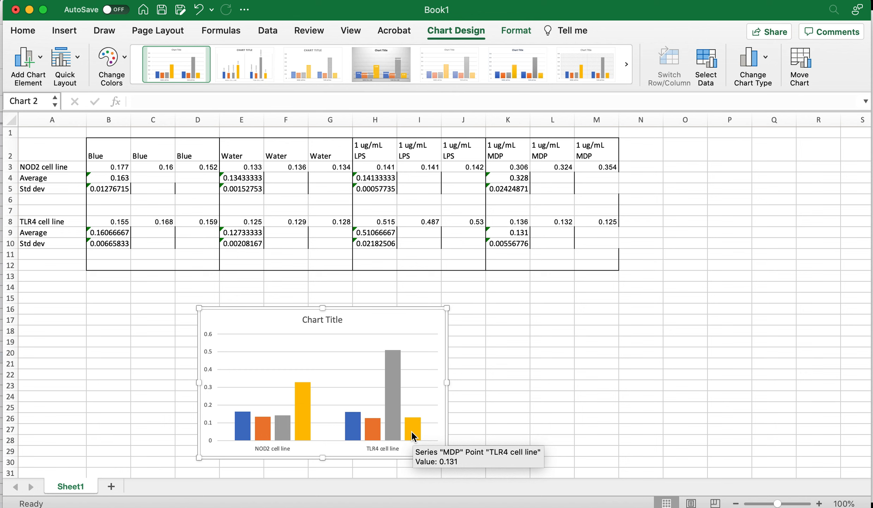
pyautogui.click(246, 426)
pyautogui.click(37, 57)
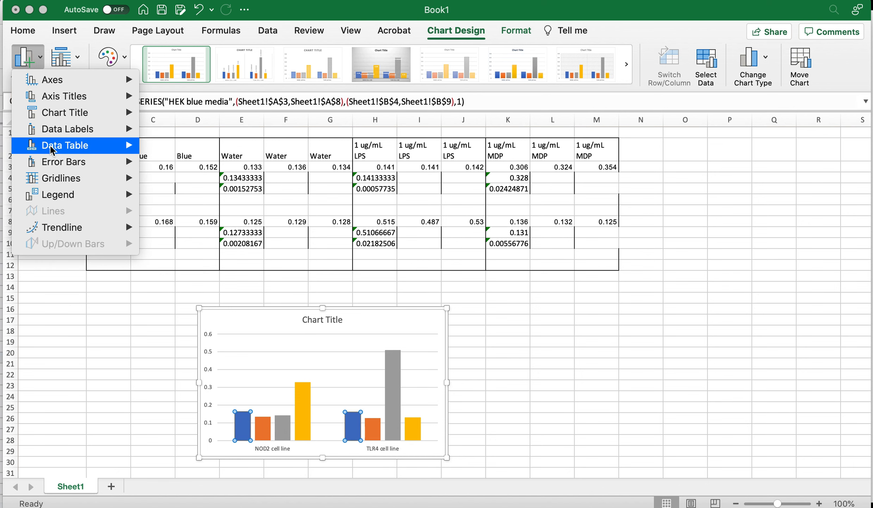
pyautogui.moveTo(55, 163)
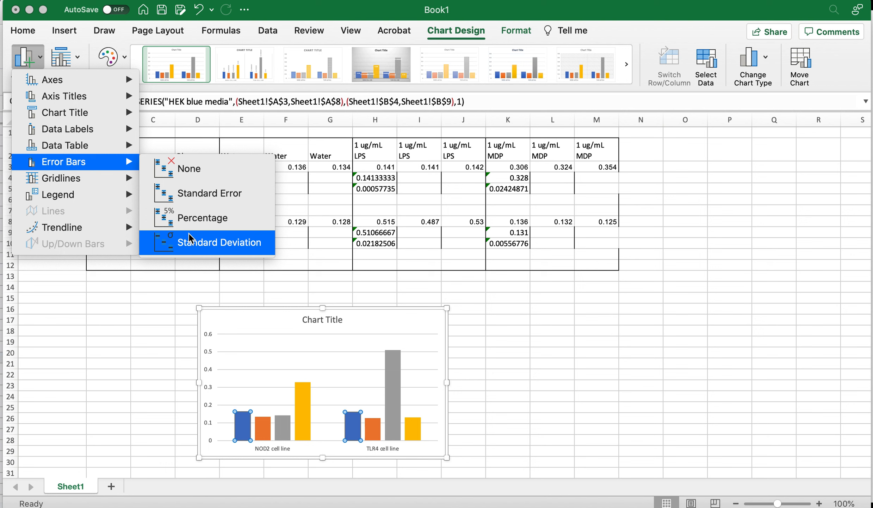
pyautogui.click(195, 206)
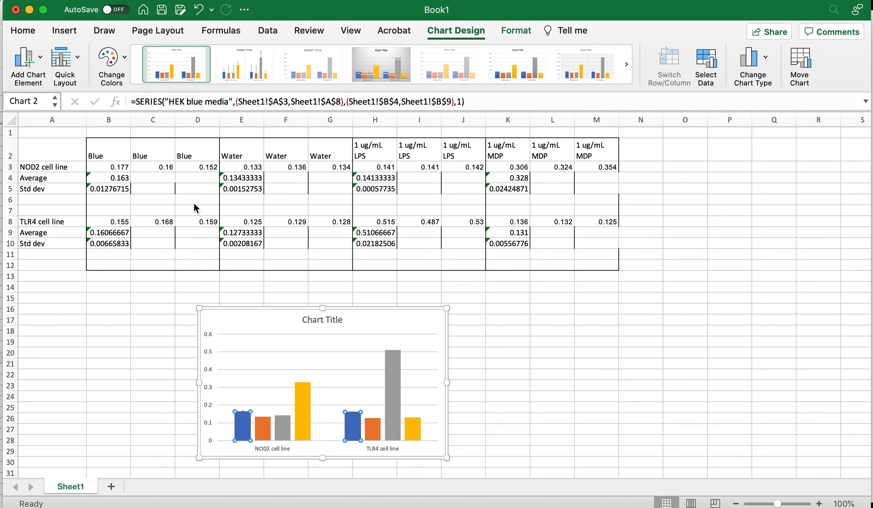
# Set the HEK blue media error bars to plus direction with custom values from cells B5 and B10
pyautogui.click(244, 412)
pyautogui.doubleClick(244, 412)
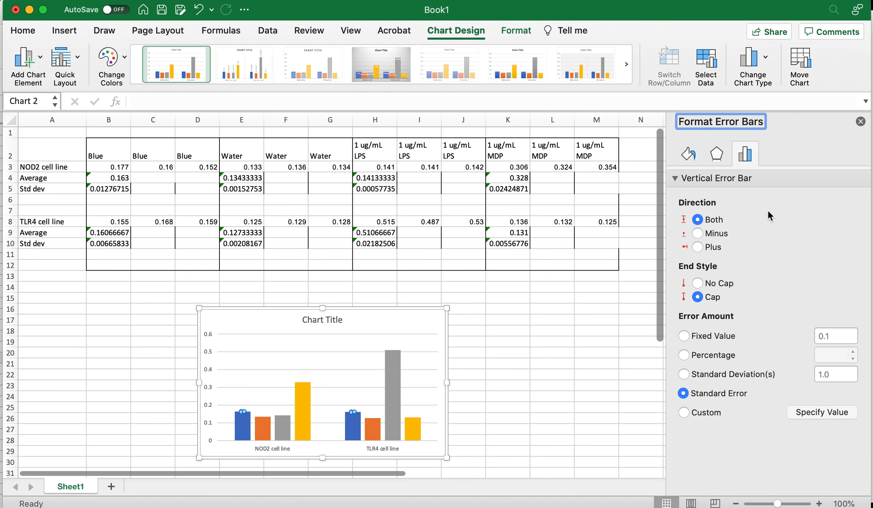
pyautogui.click(700, 248)
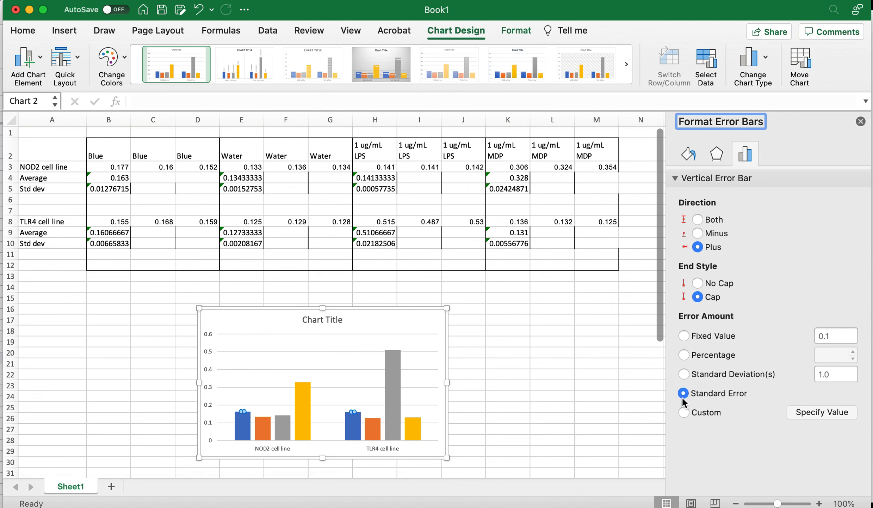
pyautogui.click(684, 413)
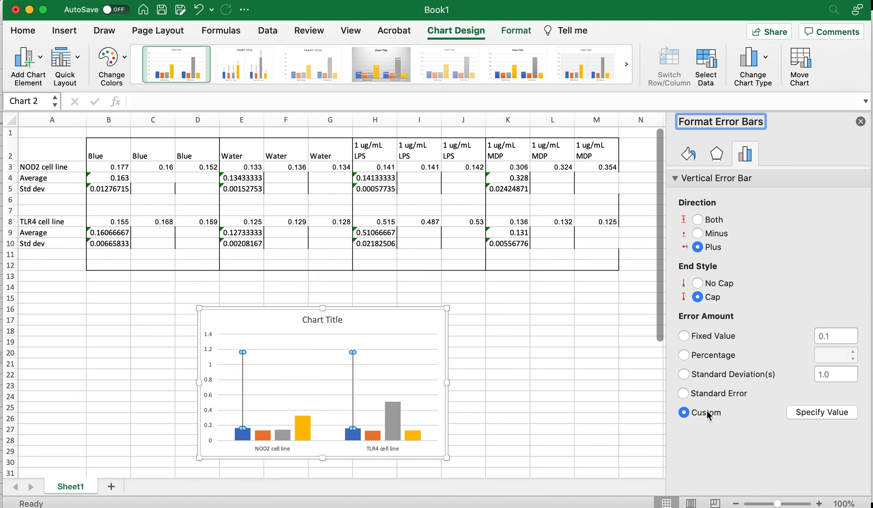
pyautogui.click(816, 416)
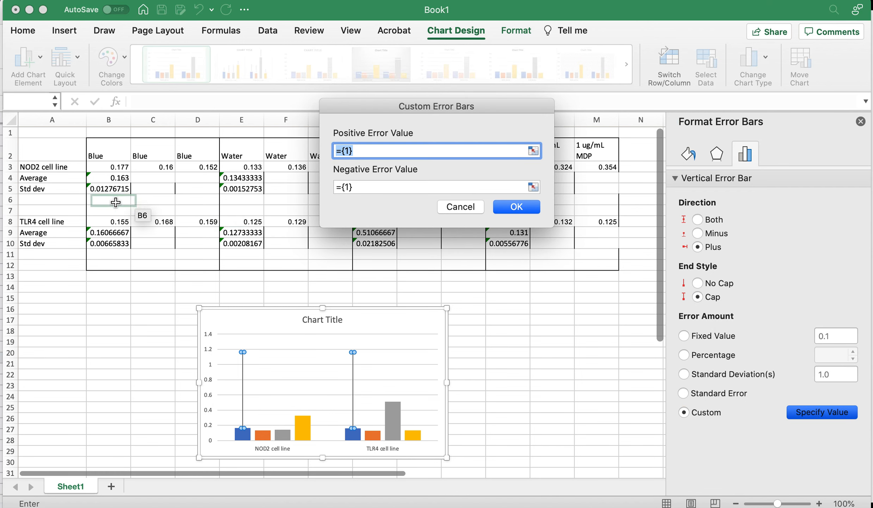
pyautogui.click(111, 188)
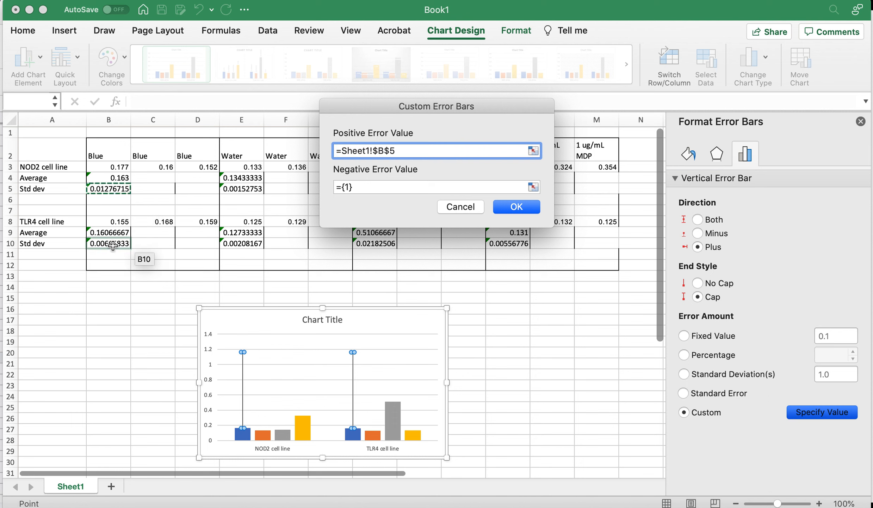
pyautogui.keyDown('super'); pyautogui.click(112, 243); pyautogui.keyUp('super')
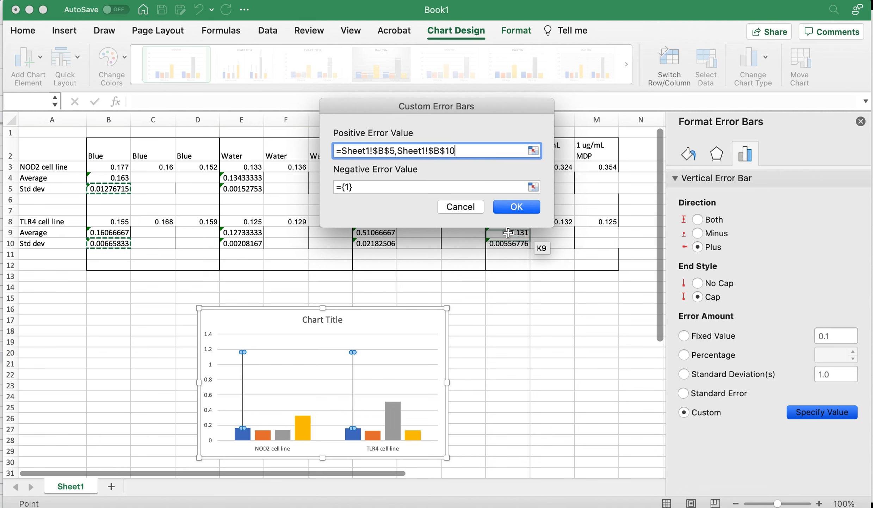
pyautogui.click(515, 209)
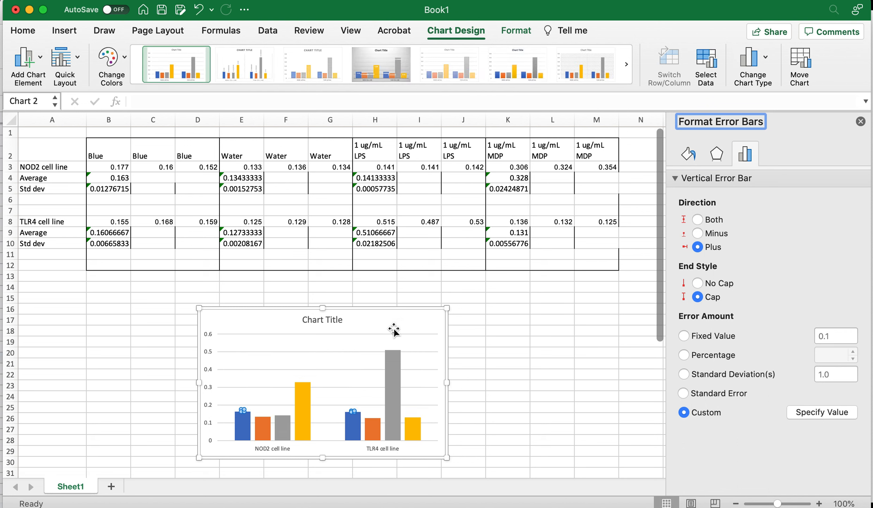
# Add standard error bars to the Water series
pyautogui.click(267, 424)
pyautogui.click(25, 58)
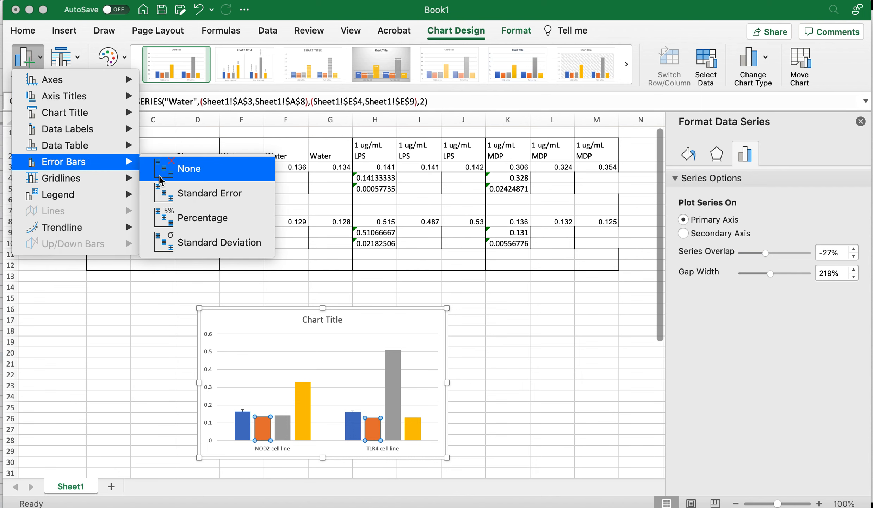
pyautogui.click(176, 193)
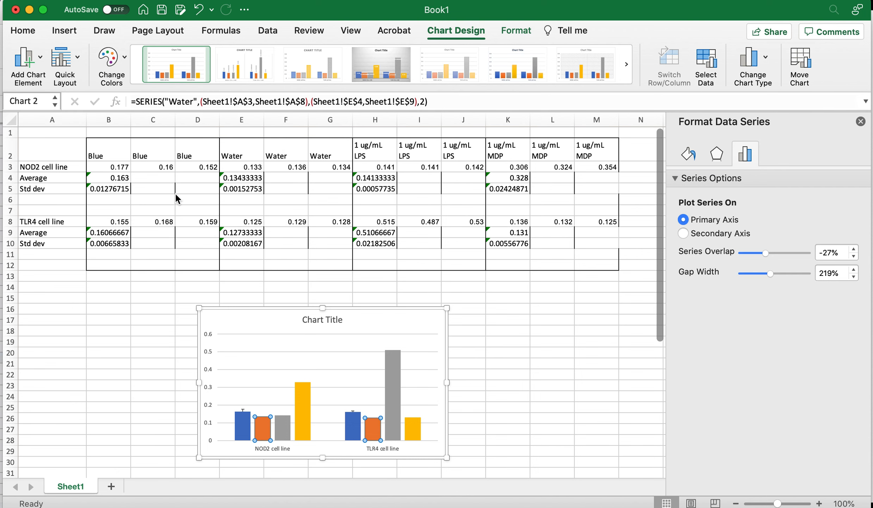
# Set the Water error bars to plus direction with custom values from cells E5 and E10
pyautogui.click(263, 420)
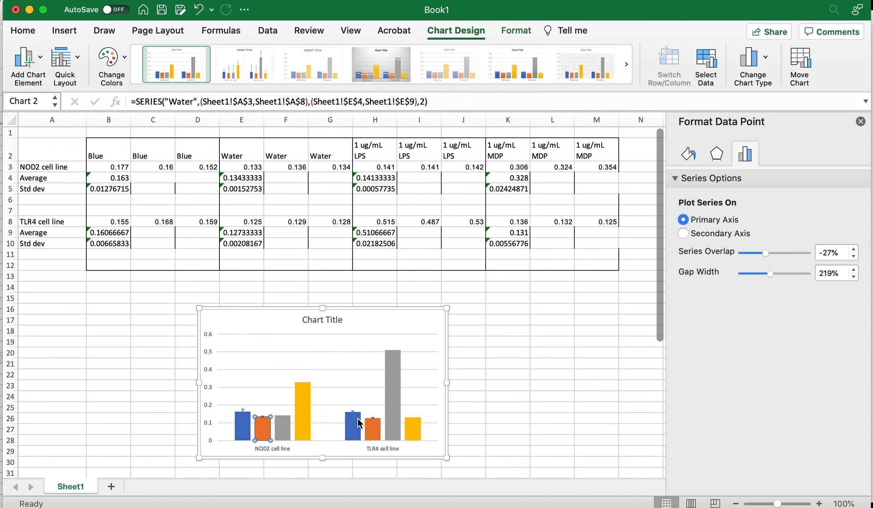
pyautogui.click(372, 417)
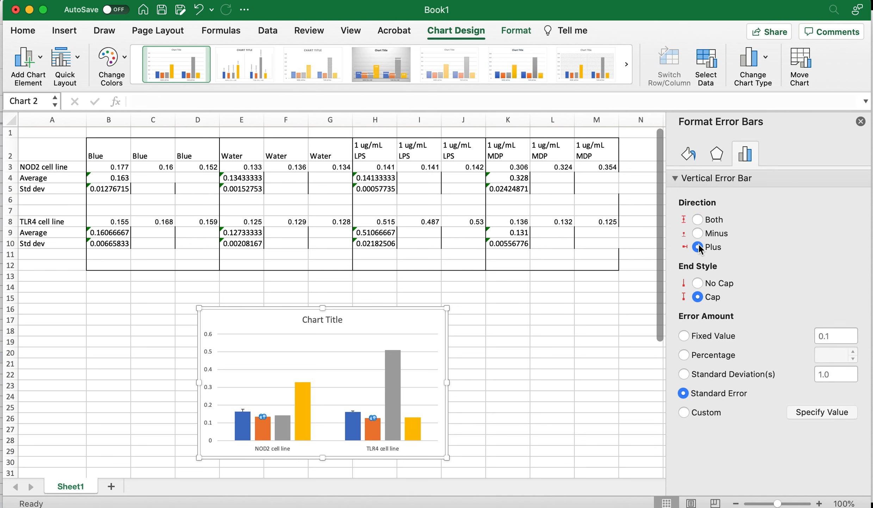
pyautogui.click(696, 412)
pyautogui.click(809, 412)
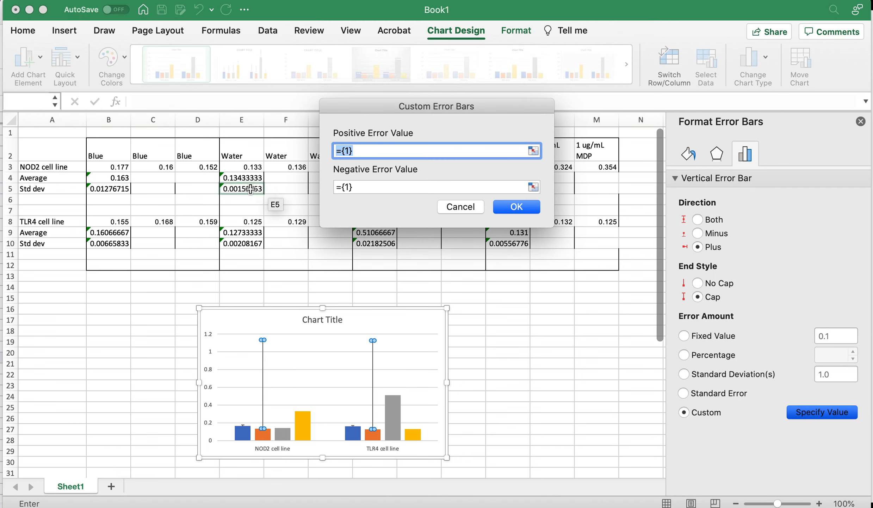
pyautogui.click(248, 189)
pyautogui.write(',')
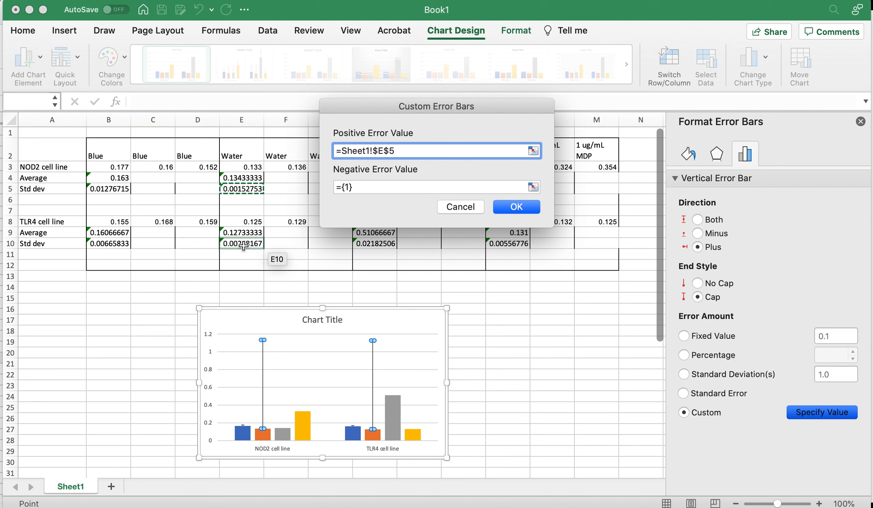
pyautogui.click(243, 244)
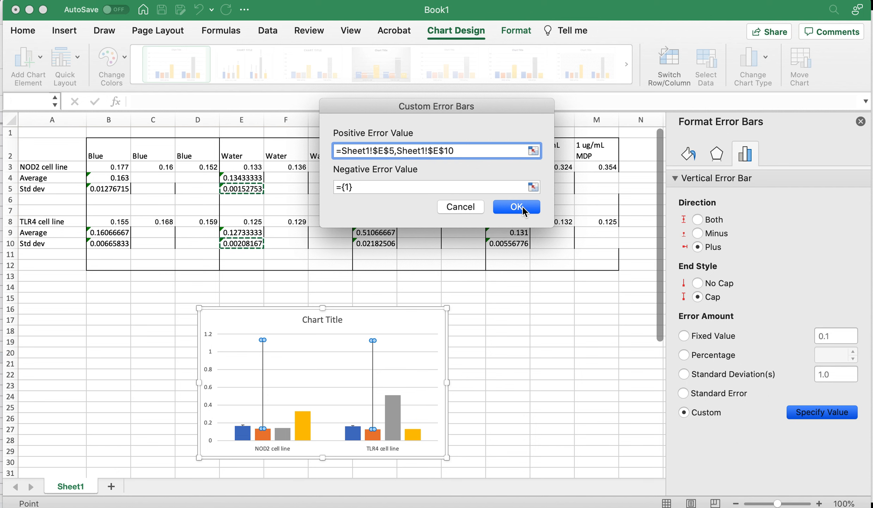
pyautogui.click(523, 207)
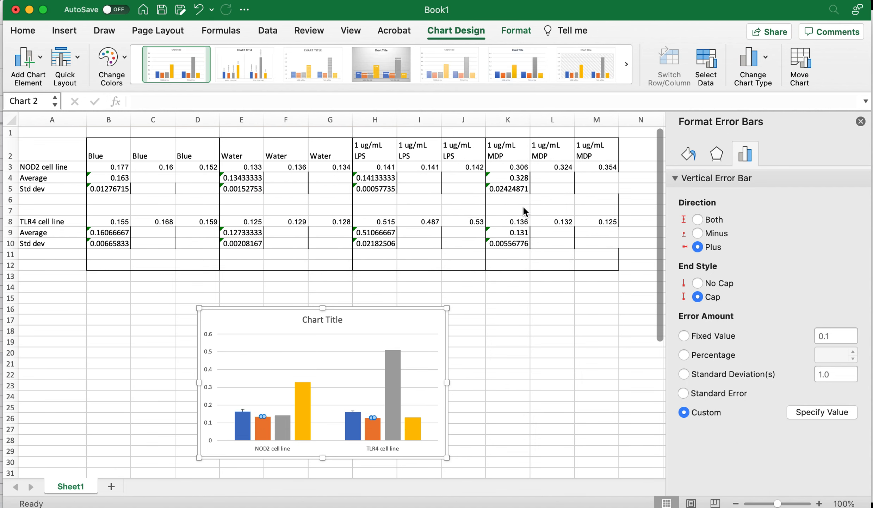
# Add percentage error bars to the LPS series
pyautogui.click(284, 422)
pyautogui.click(39, 59)
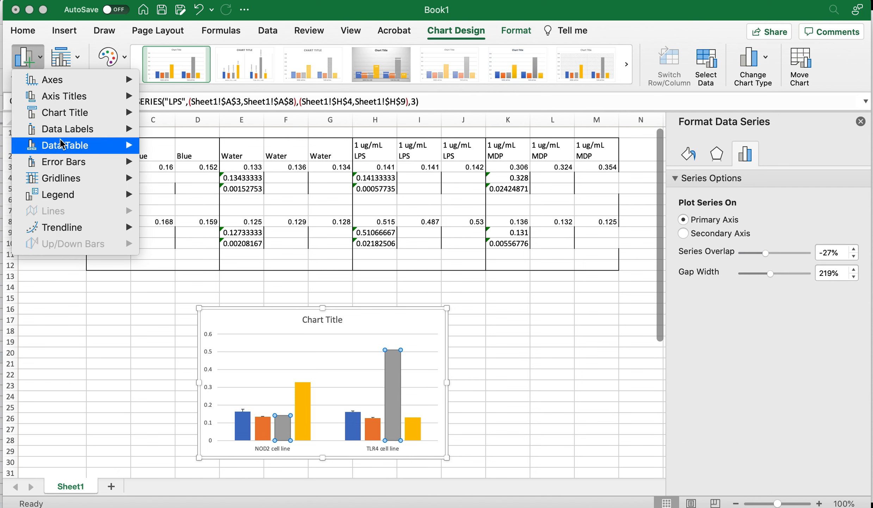
pyautogui.moveTo(61, 164)
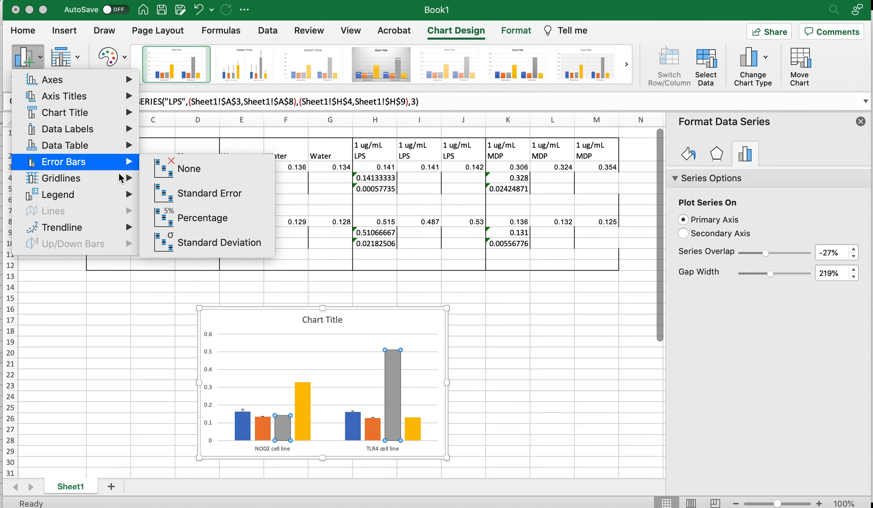
pyautogui.click(196, 221)
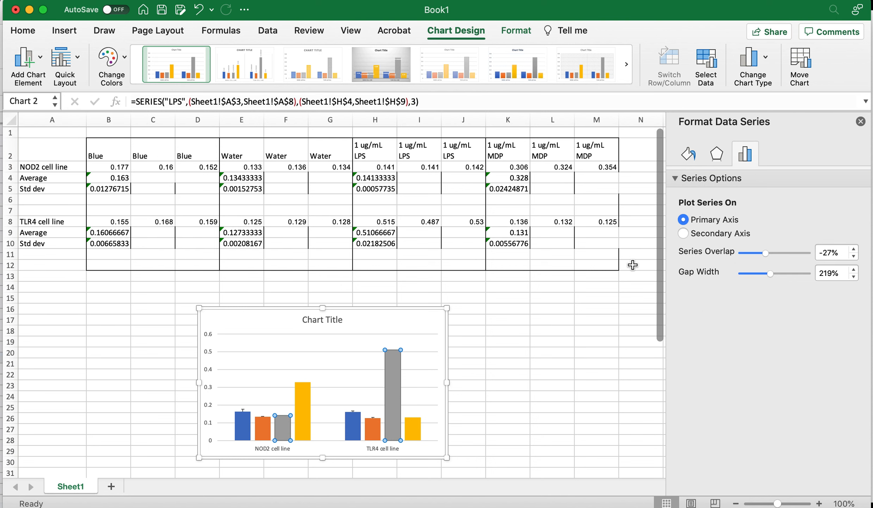
# Set the LPS error bars to plus direction with custom values from cells H5 and H10
pyautogui.click(394, 346)
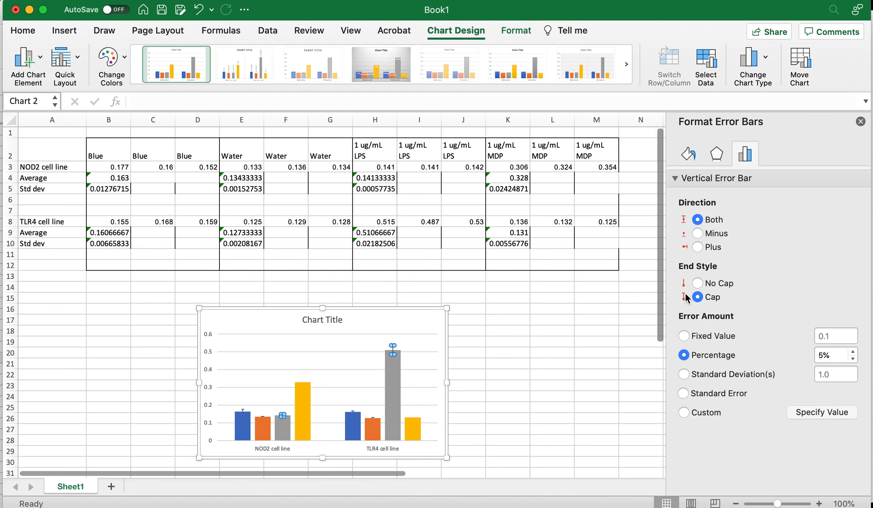
pyautogui.click(698, 247)
pyautogui.click(702, 409)
pyautogui.click(805, 412)
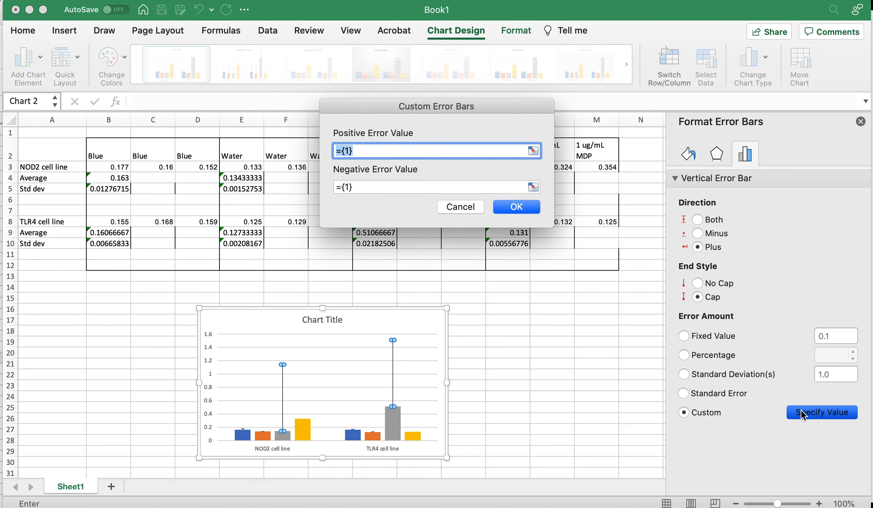
pyautogui.moveTo(389, 110); pyautogui.dragTo(153, 103)
pyautogui.click(372, 183)
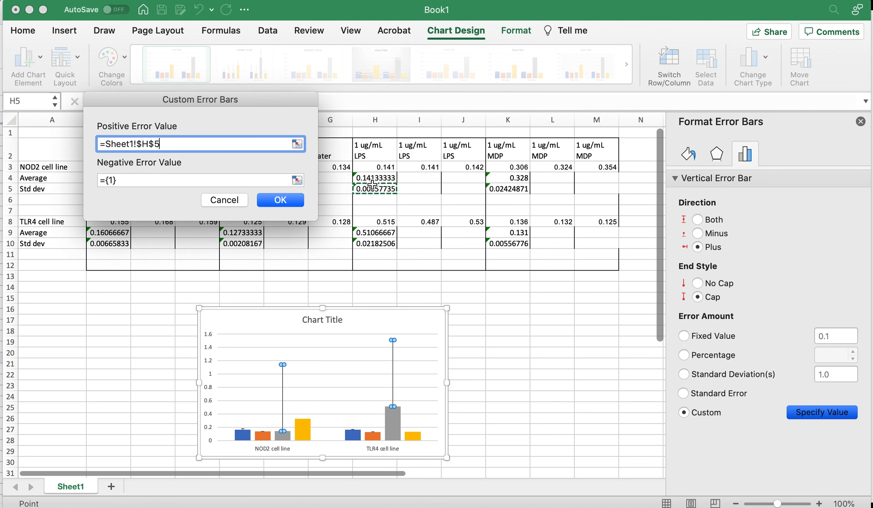
pyautogui.keyDown('super'); pyautogui.click(377, 246); pyautogui.keyUp('super')
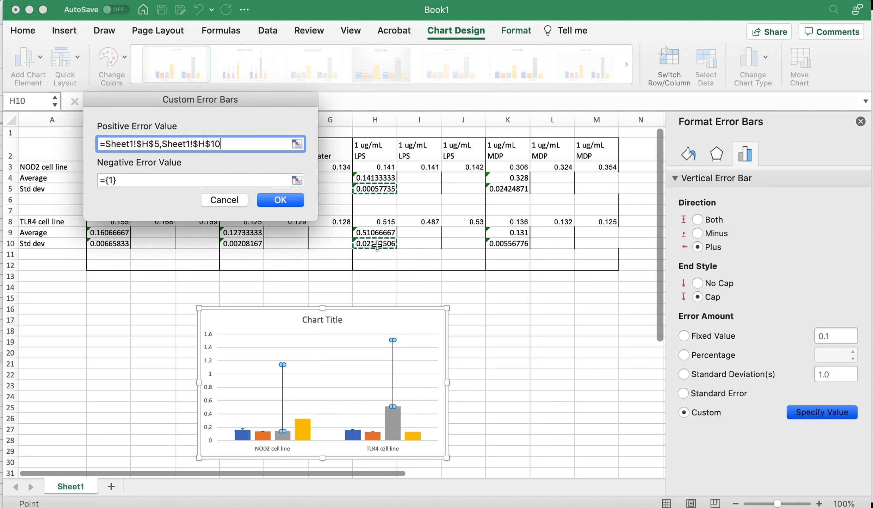
pyautogui.click(274, 199)
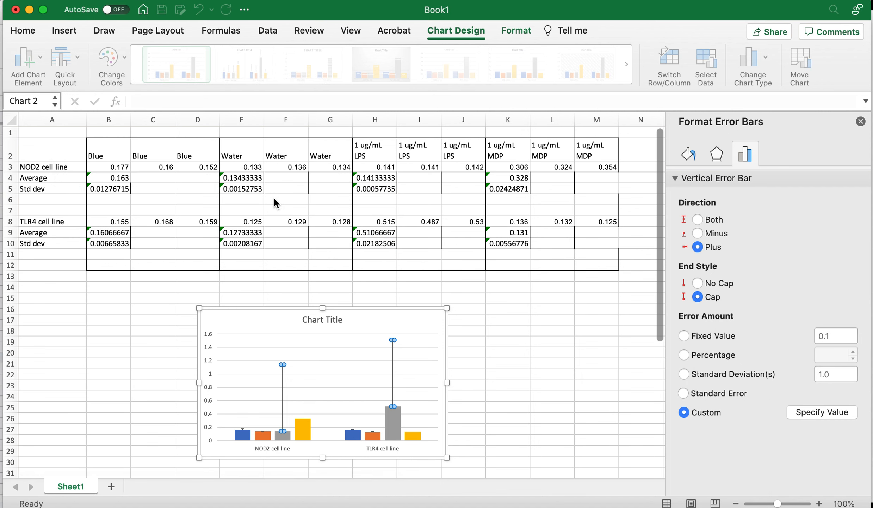
# Add standard error bars to the MDP series
pyautogui.click(304, 385)
pyautogui.click(39, 65)
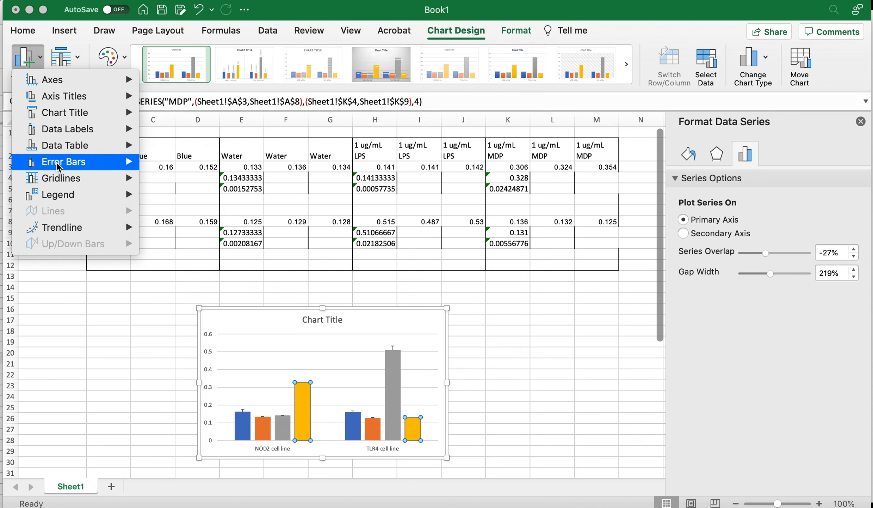
pyautogui.moveTo(58, 162)
pyautogui.click(172, 183)
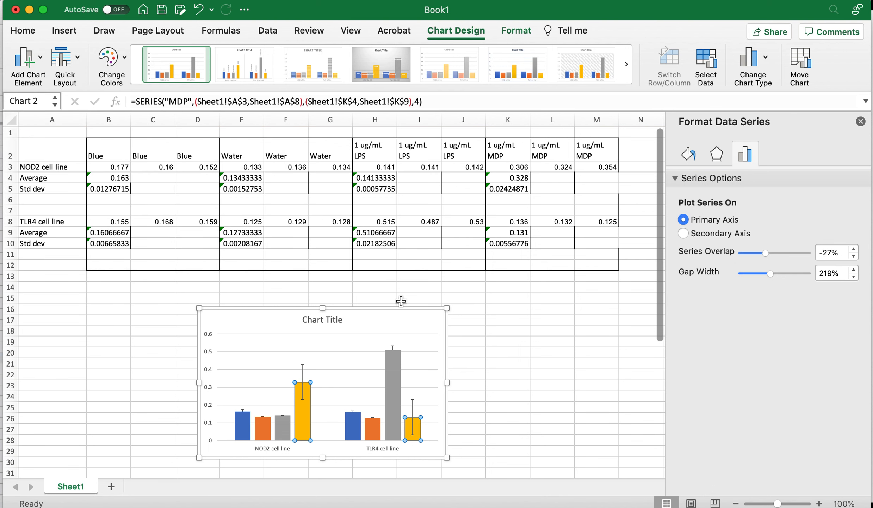
# Set the MDP error bars to plus direction with custom values from cells K5 and K10
pyautogui.click(413, 408)
pyautogui.click(414, 408)
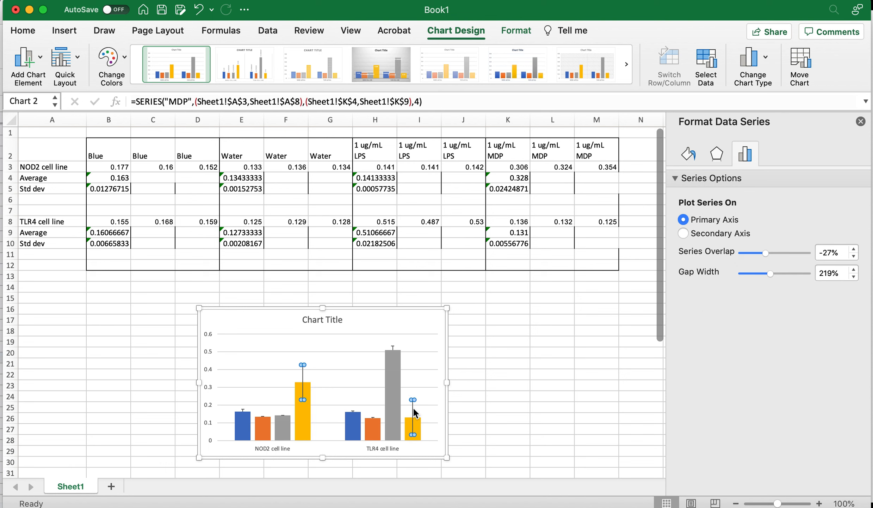
pyautogui.click(699, 247)
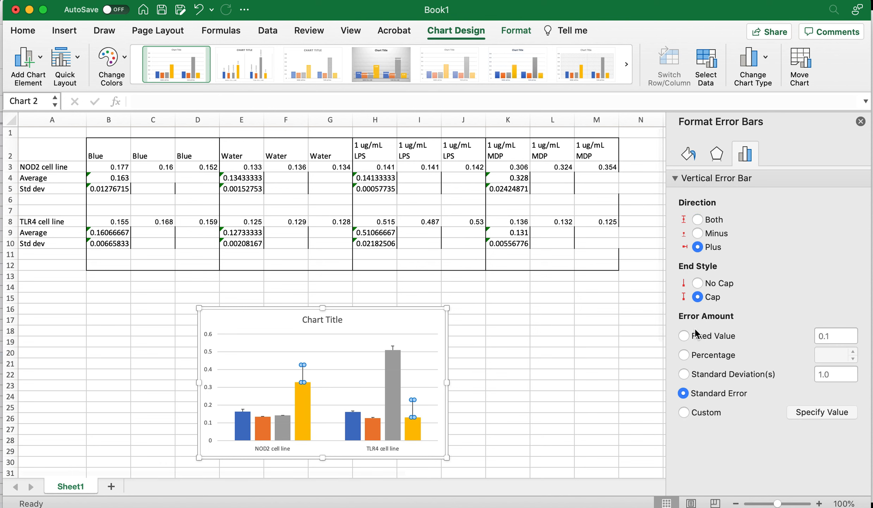
pyautogui.click(691, 408)
pyautogui.click(805, 413)
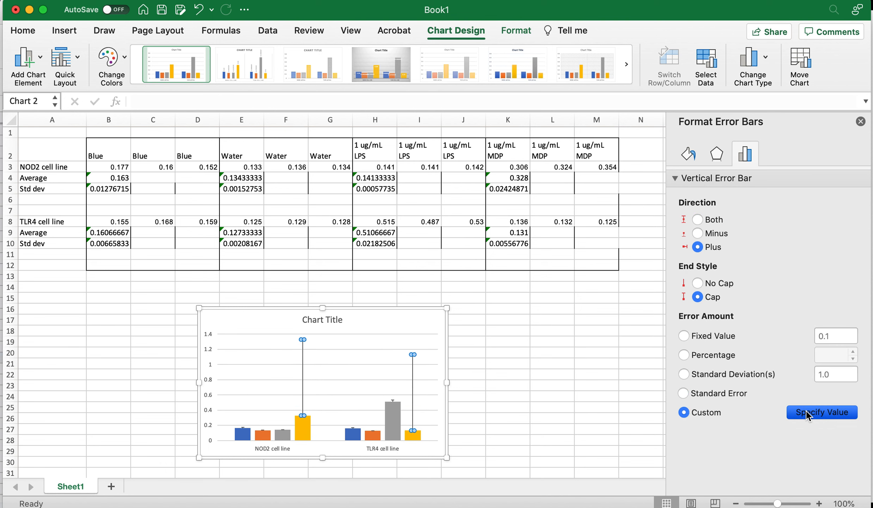
pyautogui.moveTo(444, 109); pyautogui.dragTo(281, 87)
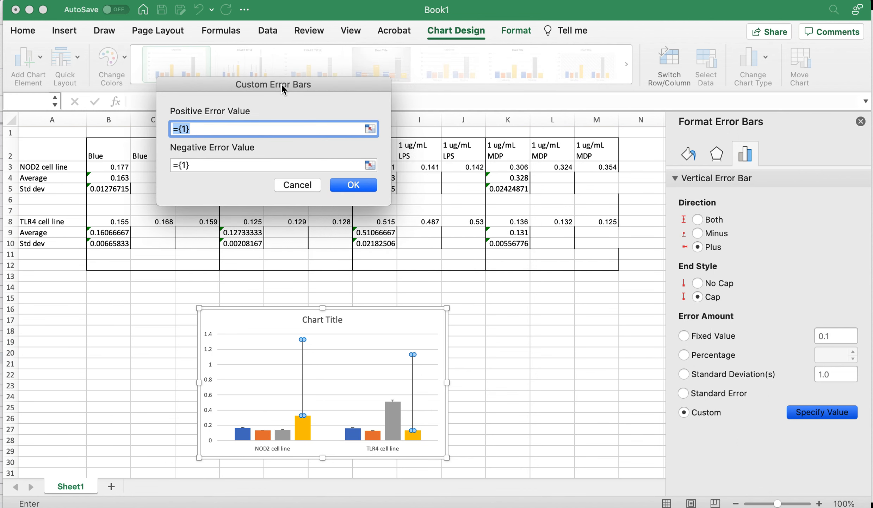
pyautogui.click(508, 188)
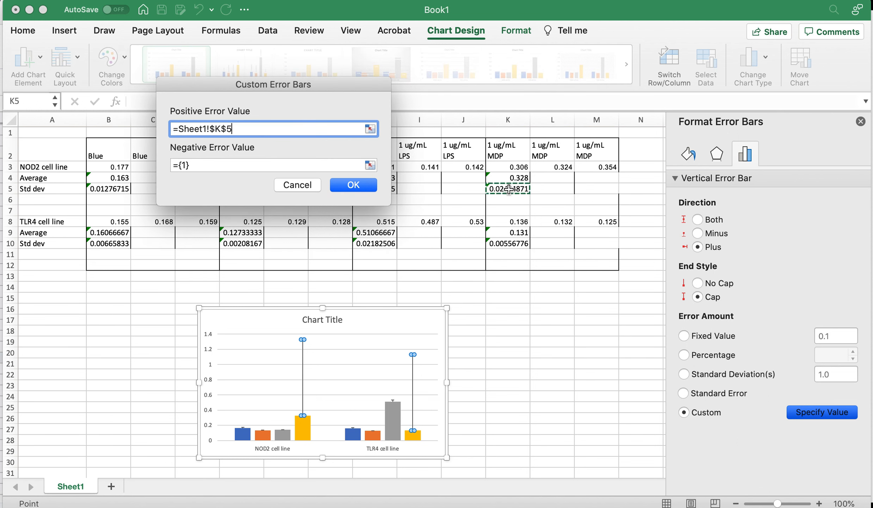
pyautogui.keyDown('super'); pyautogui.click(505, 245); pyautogui.keyUp('super')
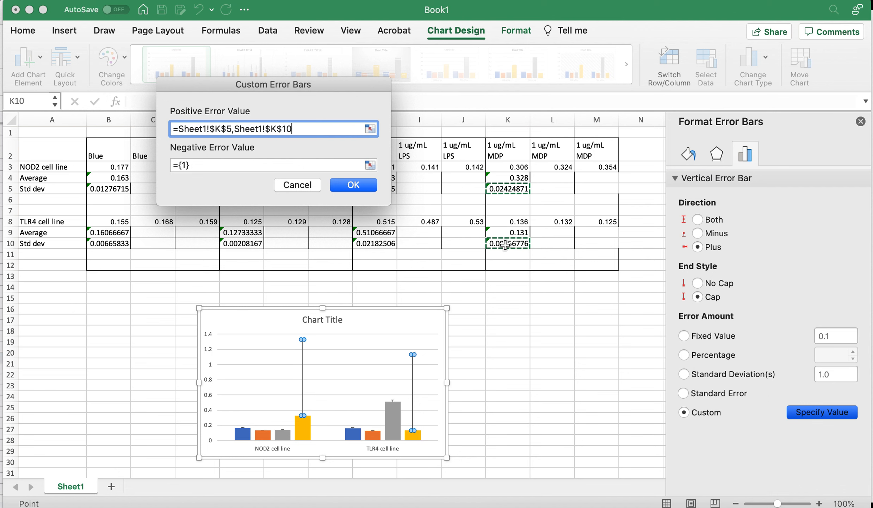
pyautogui.click(350, 186)
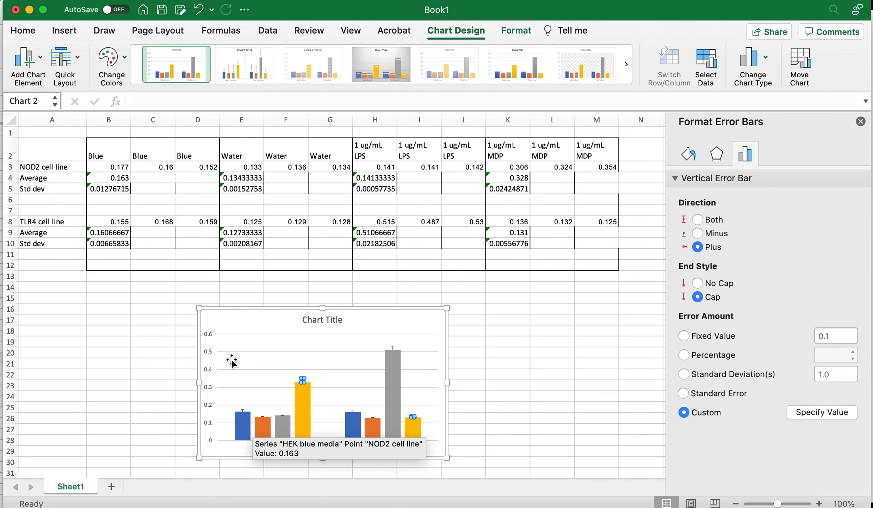
# Add a vertical axis title reading Absorbance (595 nm)
pyautogui.click(209, 369)
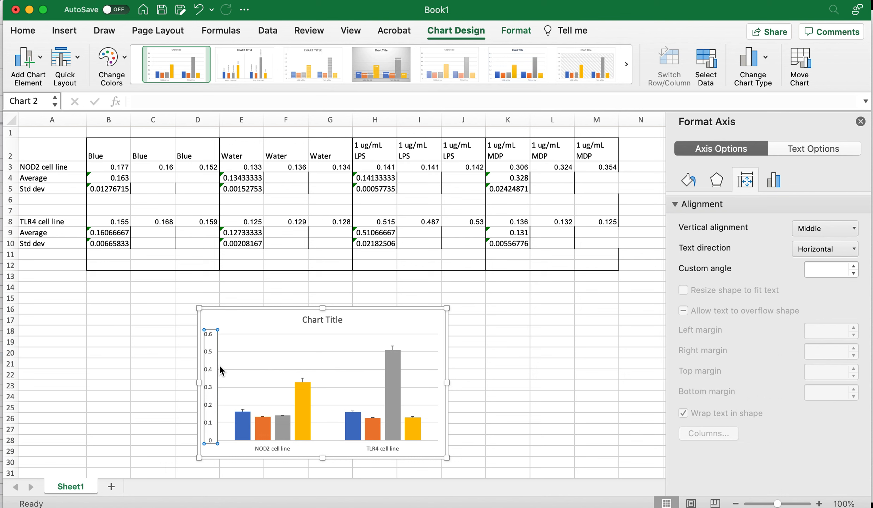
pyautogui.click(25, 58)
pyautogui.moveTo(46, 97)
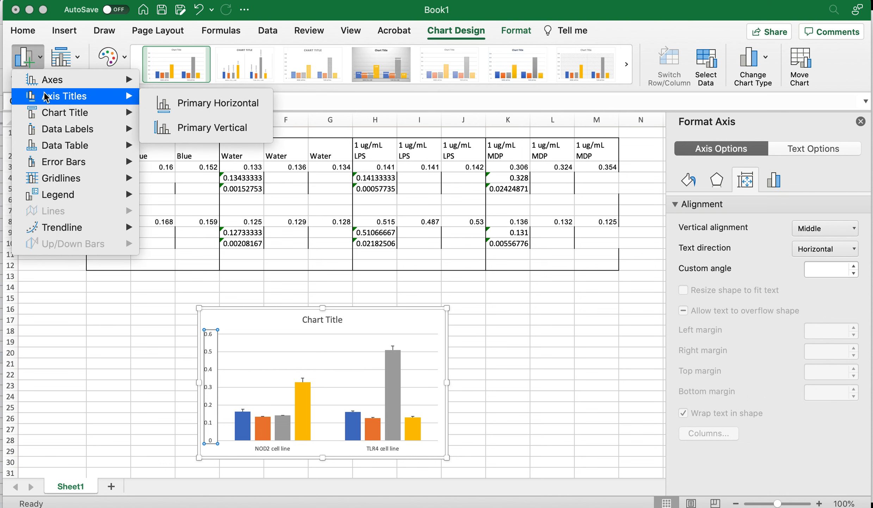
pyautogui.click(193, 128)
pyautogui.write('Abs')
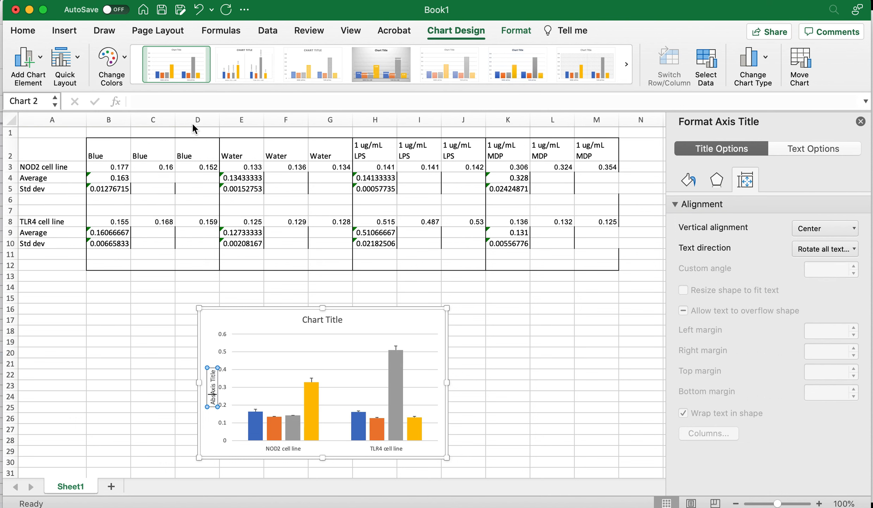
pyautogui.write('o')
pyautogui.write('rbance')
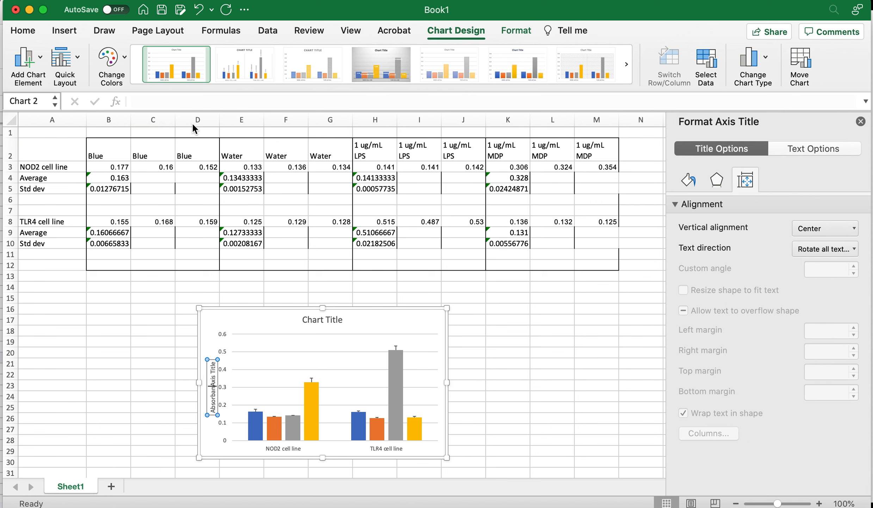
pyautogui.hotkey('shift', 'Right')
pyautogui.hotkey('shift', 'Right')
pyautogui.hotkey('shift', 'Right')
pyautogui.hotkey('shift', 'Right')
pyautogui.hotkey('shift', 'Right')
pyautogui.hotkey('shift', 'Right')
pyautogui.hotkey('shift', 'Right')
pyautogui.hotkey('shift', 'Right')
pyautogui.hotkey('shift', 'Right')
pyautogui.hotkey('shift', 'Right')
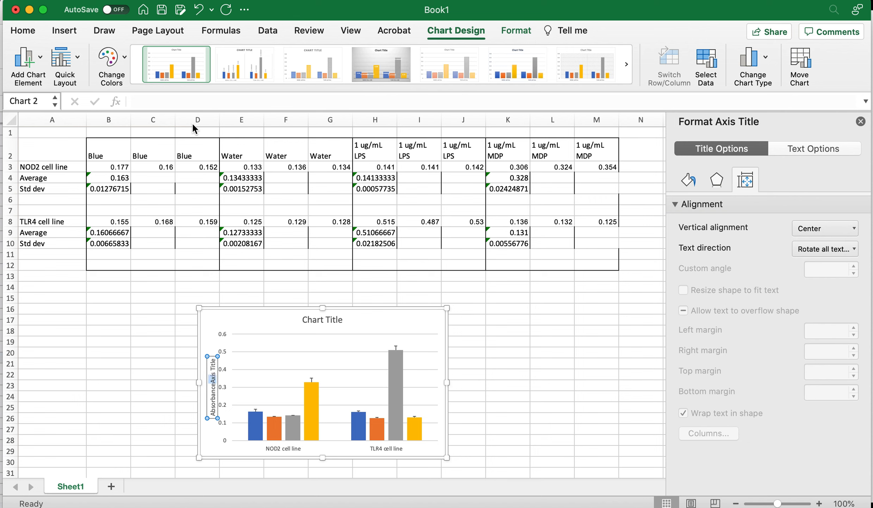
pyautogui.press('BackSpace')
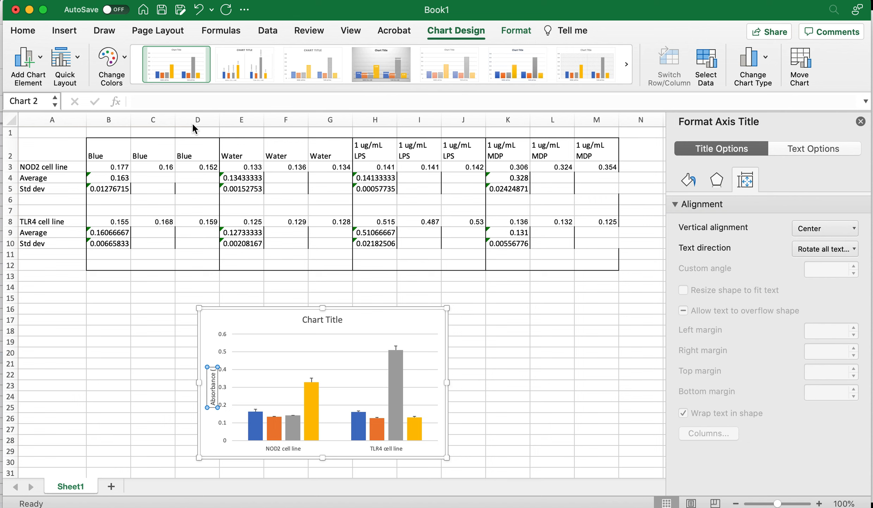
pyautogui.write('(595 nm)')
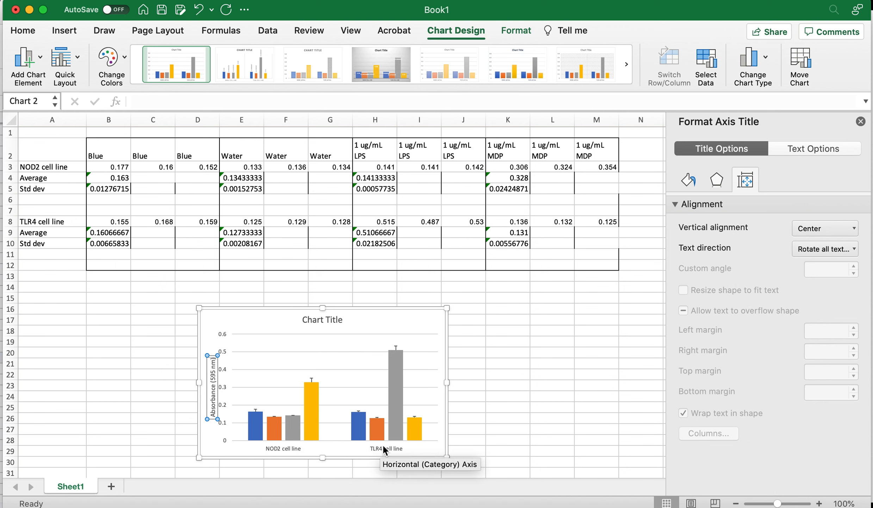
# Give the vertical axis a solid black line and the horizontal axis a solid line
pyautogui.click(277, 333)
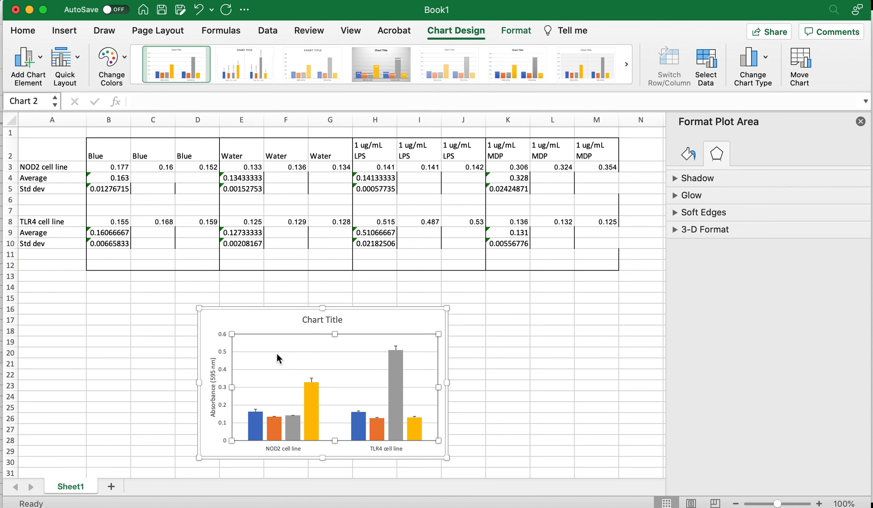
pyautogui.click(262, 351)
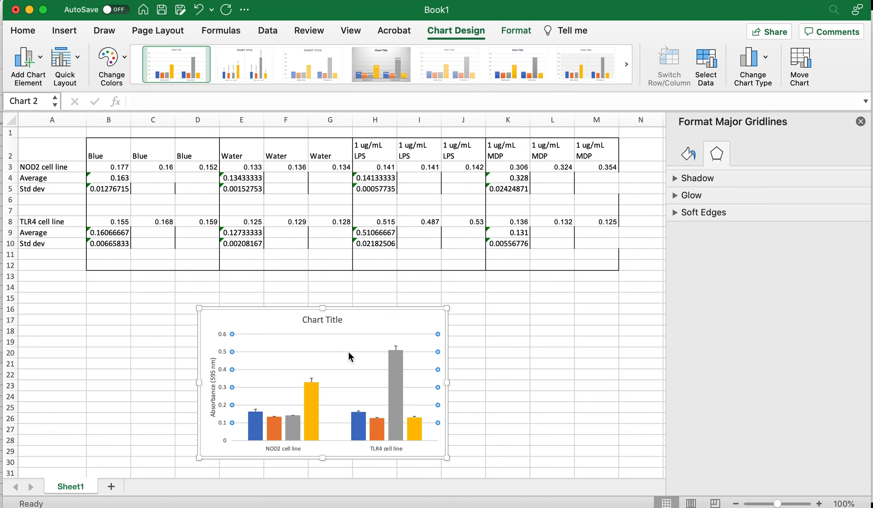
pyautogui.click(323, 372)
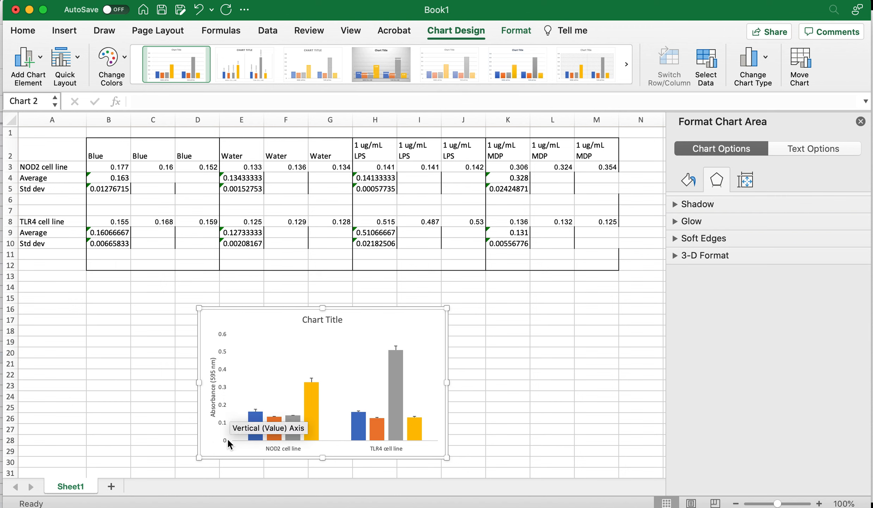
pyautogui.click(224, 369)
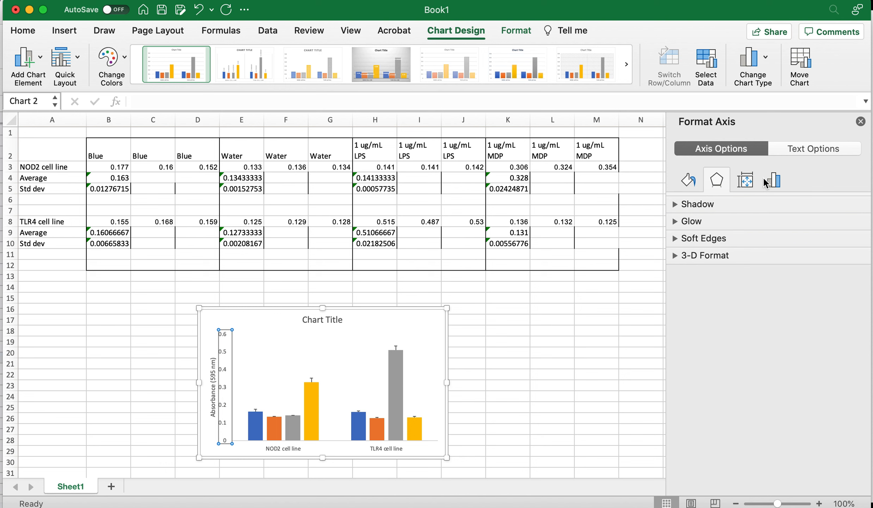
pyautogui.click(689, 180)
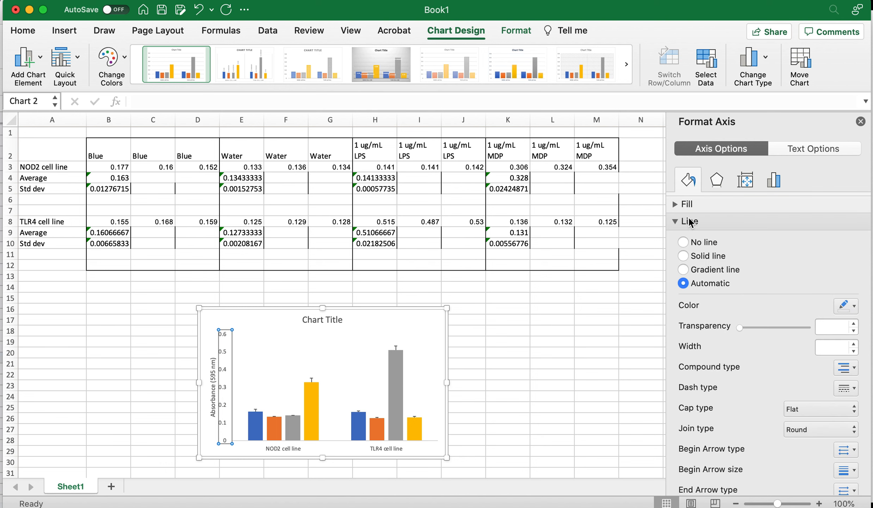
pyautogui.click(699, 256)
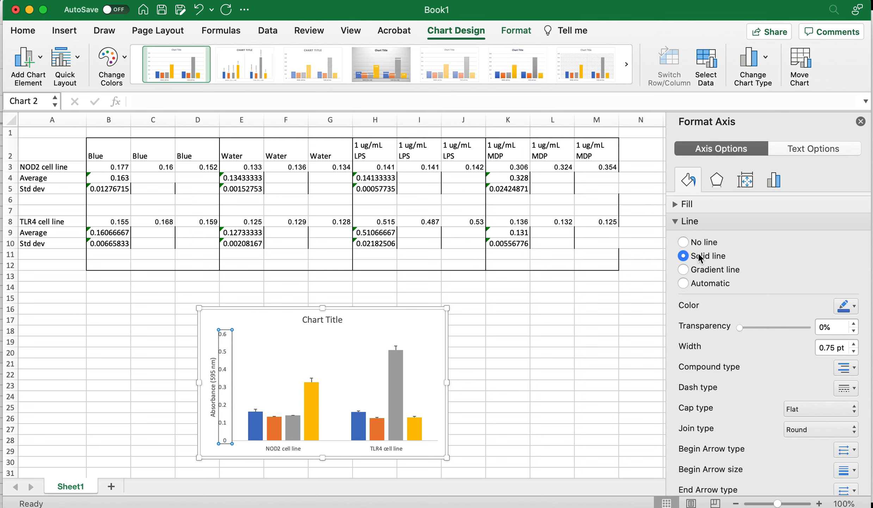
pyautogui.click(855, 306)
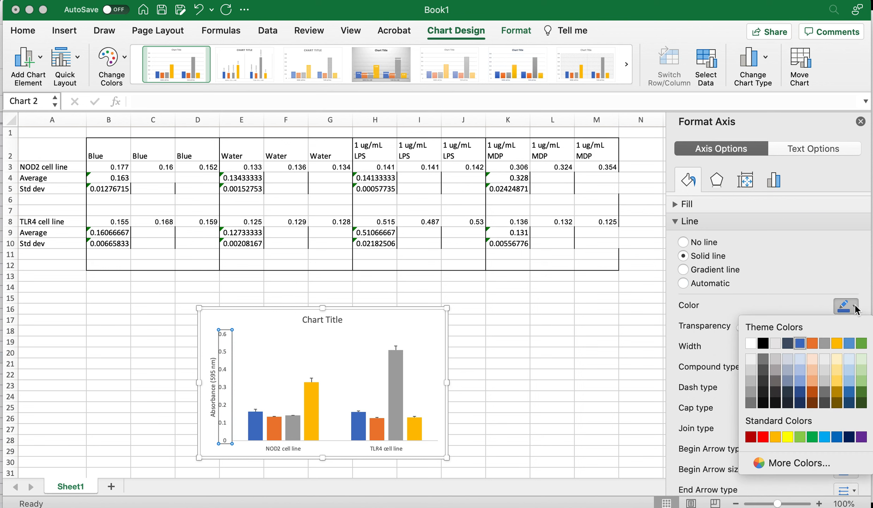
pyautogui.click(763, 342)
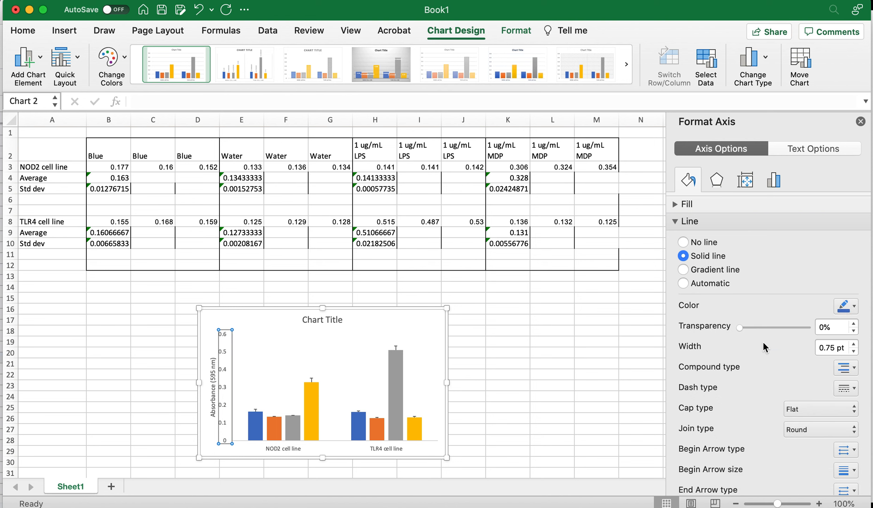
pyautogui.click(288, 445)
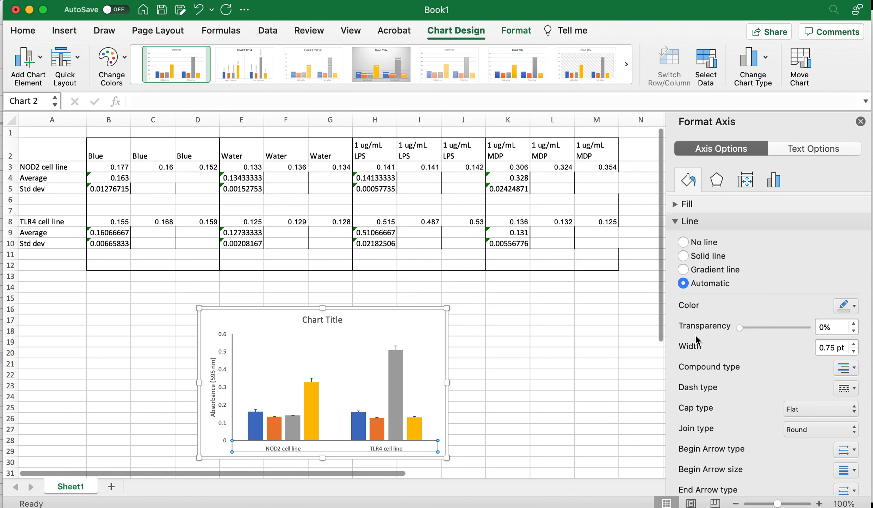
pyautogui.click(712, 256)
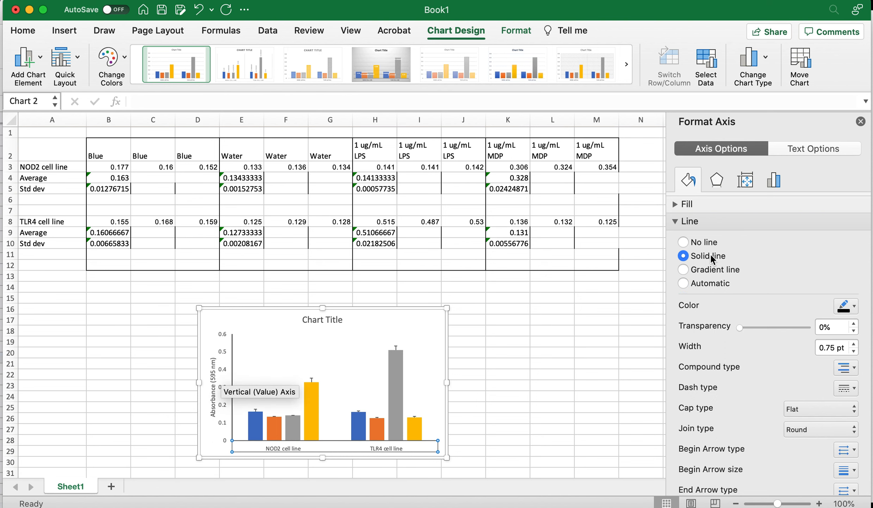
# Delete the chart title
pyautogui.click(533, 395)
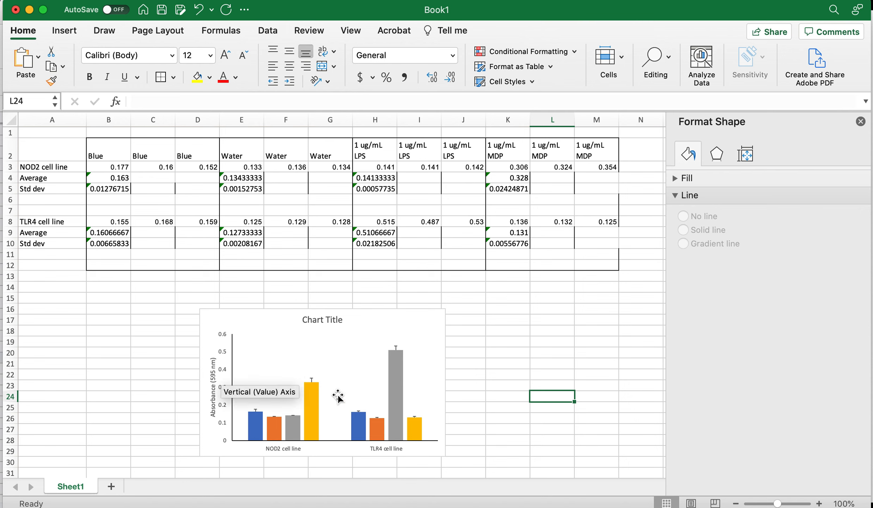
pyautogui.click(331, 321)
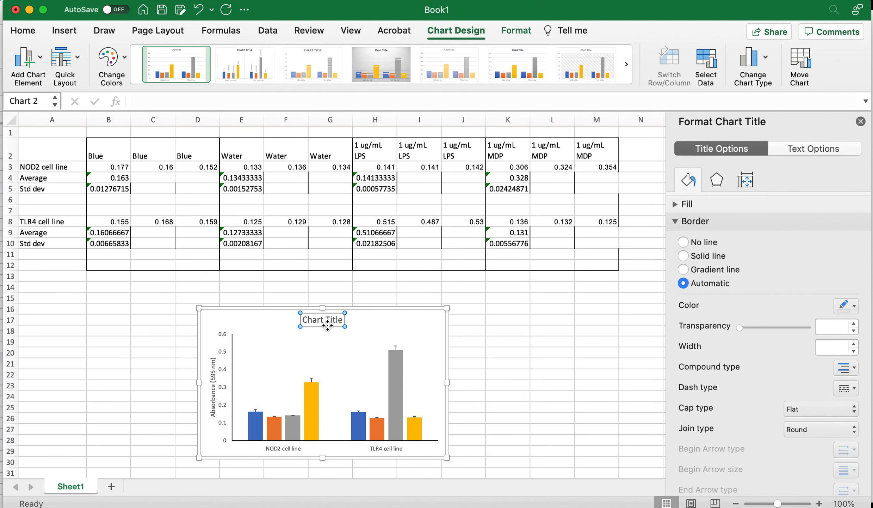
pyautogui.press('Delete')
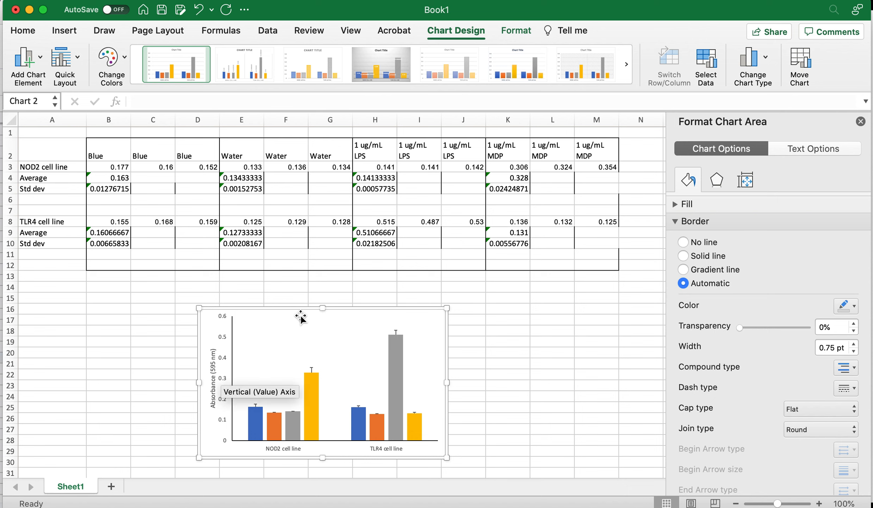
# Enter NOD2 cell line in cell A14
pyautogui.click(63, 287)
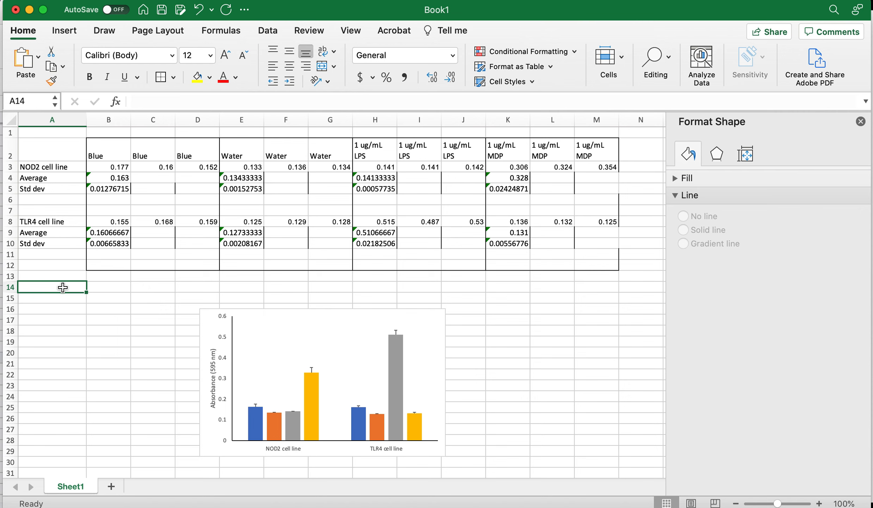
pyautogui.write('NOD2 ')
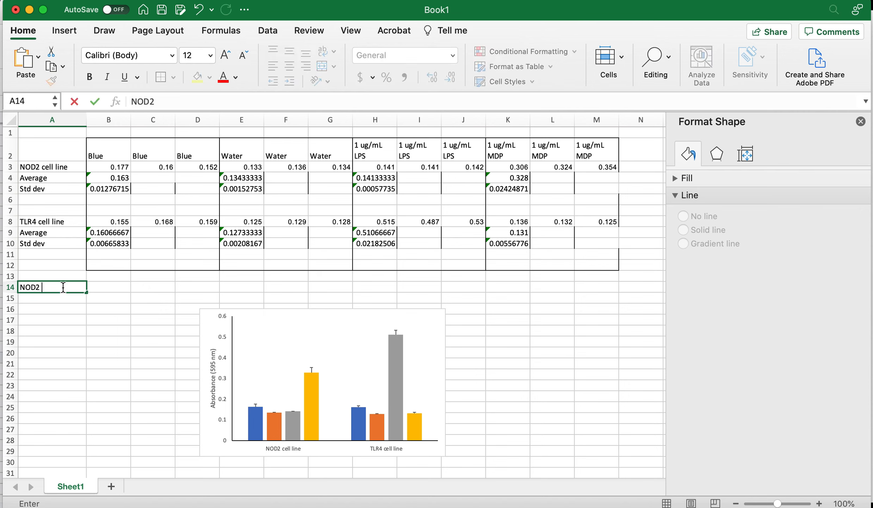
pyautogui.write('cell line')
pyautogui.press('Return')
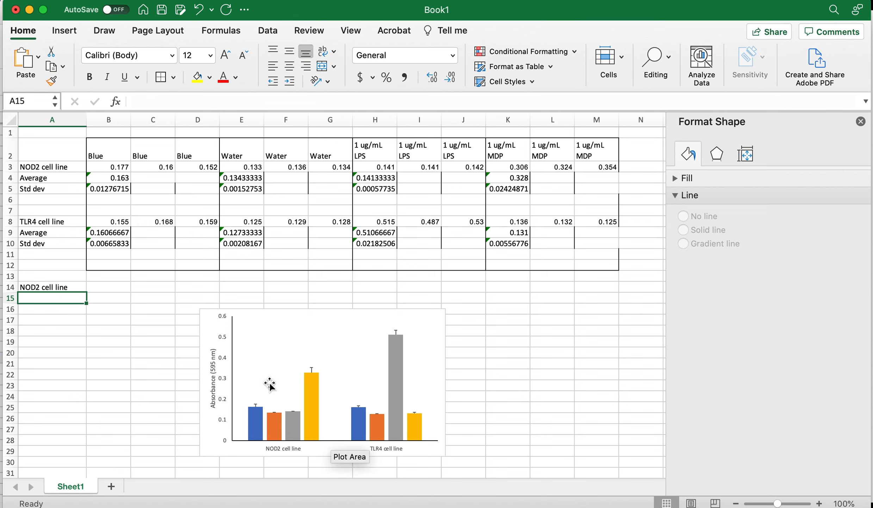
# Add a legend positioned to the right of the chart
pyautogui.click(265, 318)
pyautogui.click(216, 310)
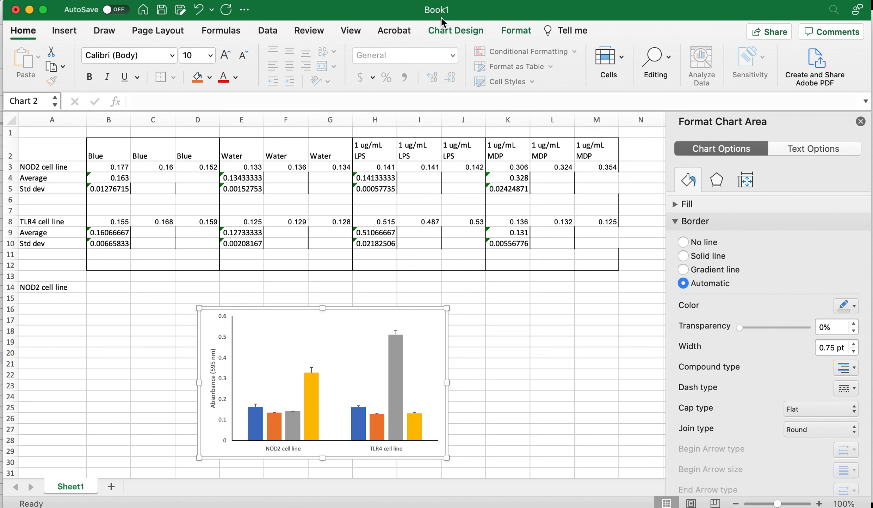
pyautogui.click(443, 31)
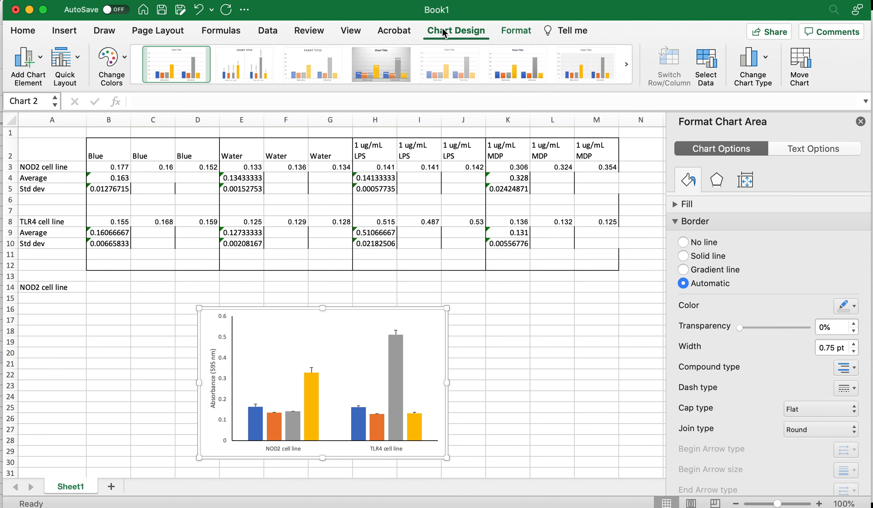
pyautogui.click(37, 53)
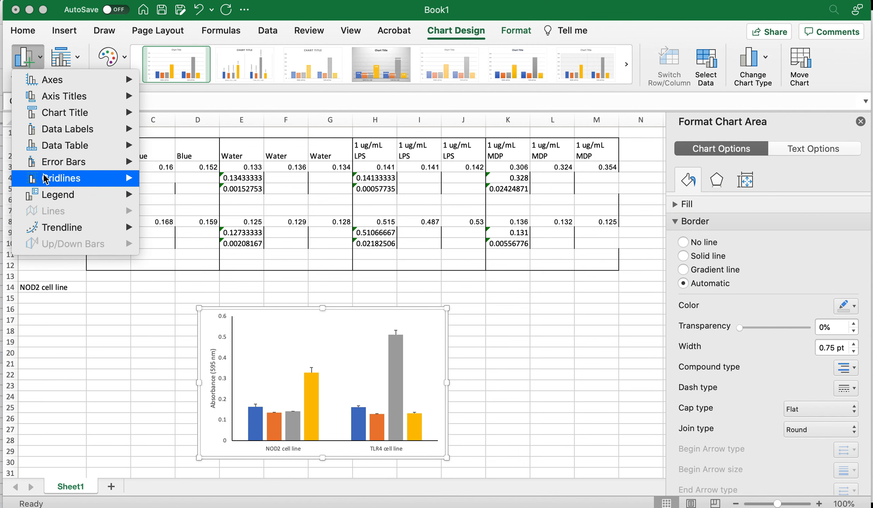
pyautogui.moveTo(57, 194)
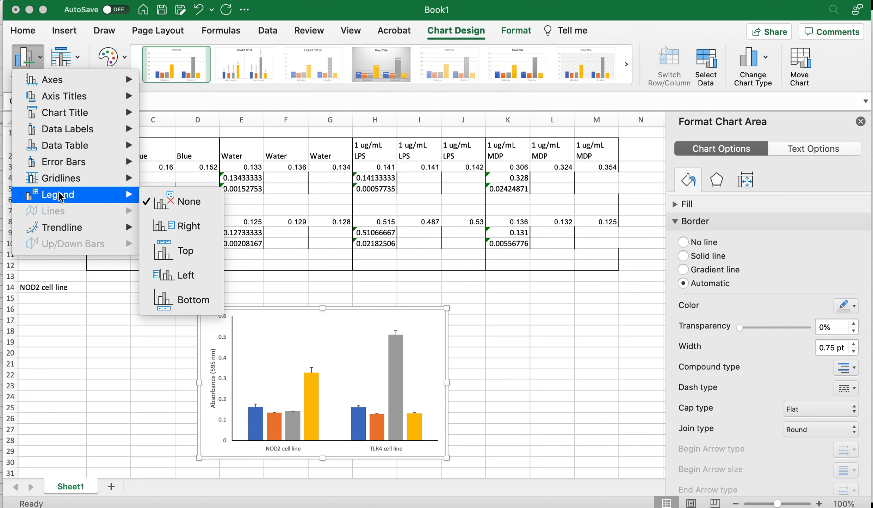
pyautogui.click(177, 228)
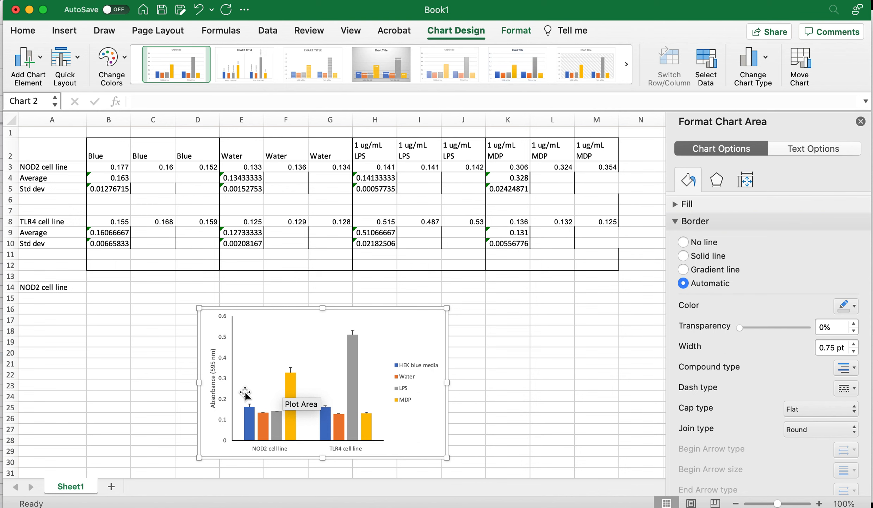
# Enter the label Ttest water vs LPS in cell A16
pyautogui.click(48, 307)
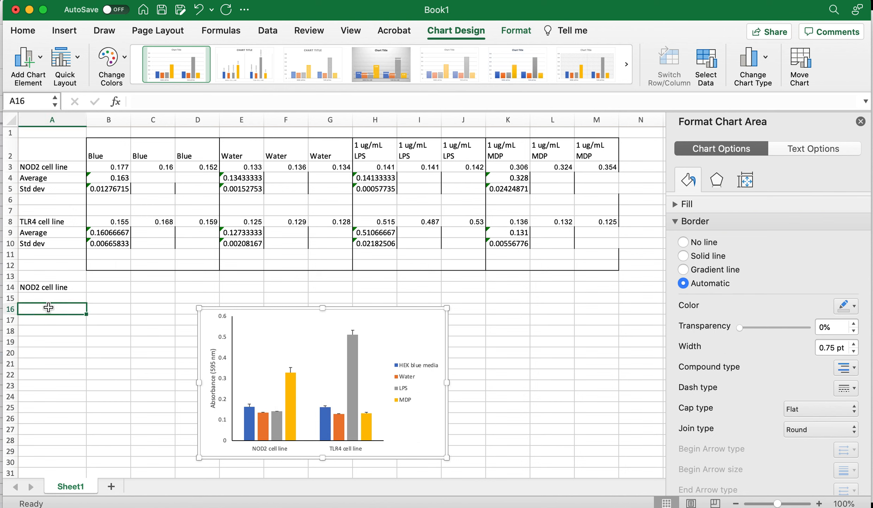
pyautogui.write('Tte')
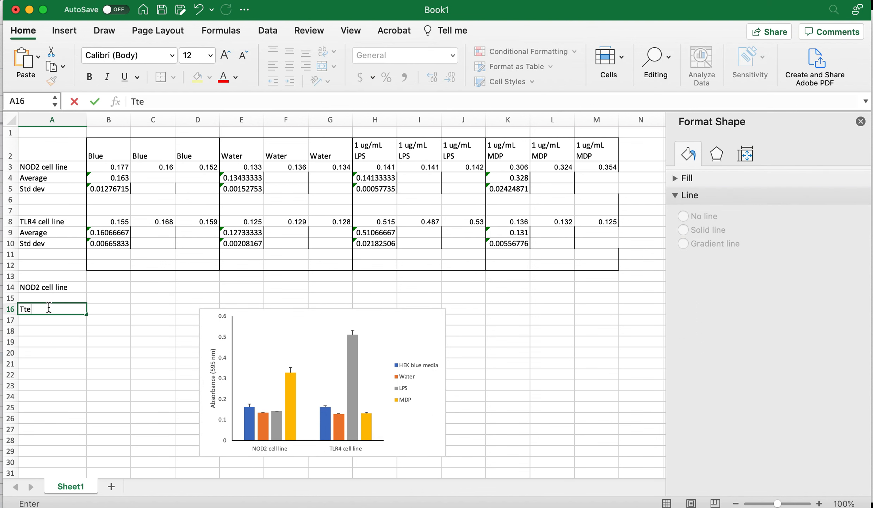
pyautogui.write('st water vs LPS')
pyautogui.press('Tab')
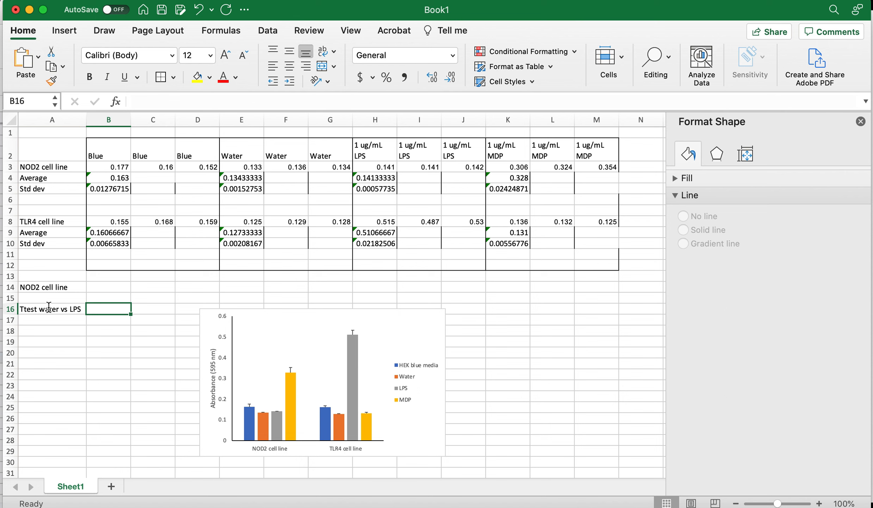
# In B16, compute a two-tailed, equal-variance TTEST between NOD2 water values E3:G3 and LPS values H3:J3
pyautogui.write('=ttest')
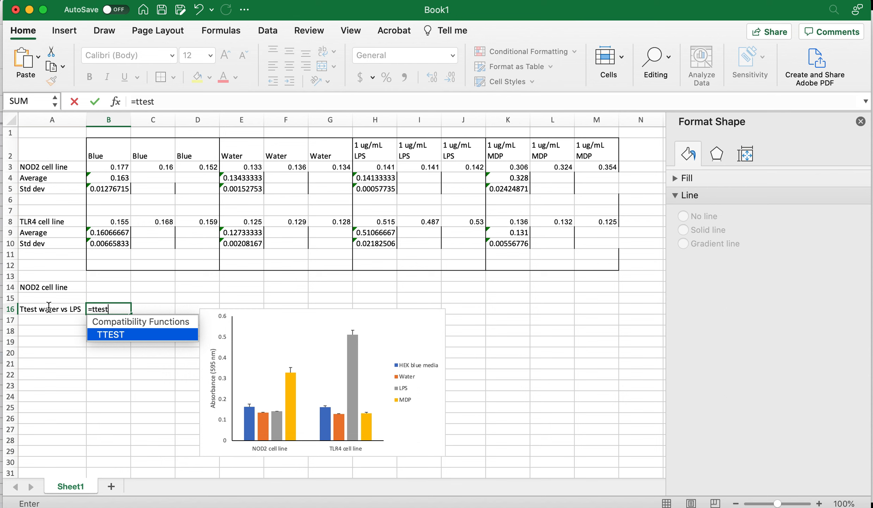
pyautogui.write('(')
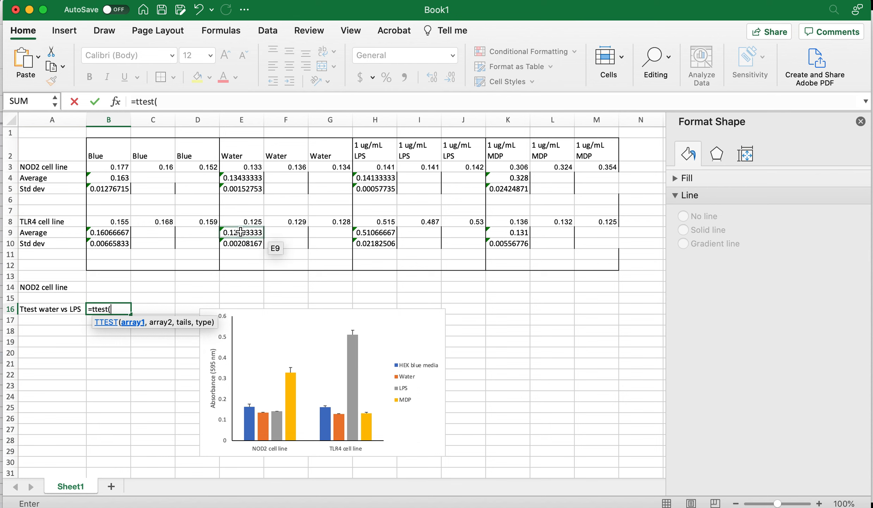
pyautogui.moveTo(256, 166); pyautogui.dragTo(325, 166)
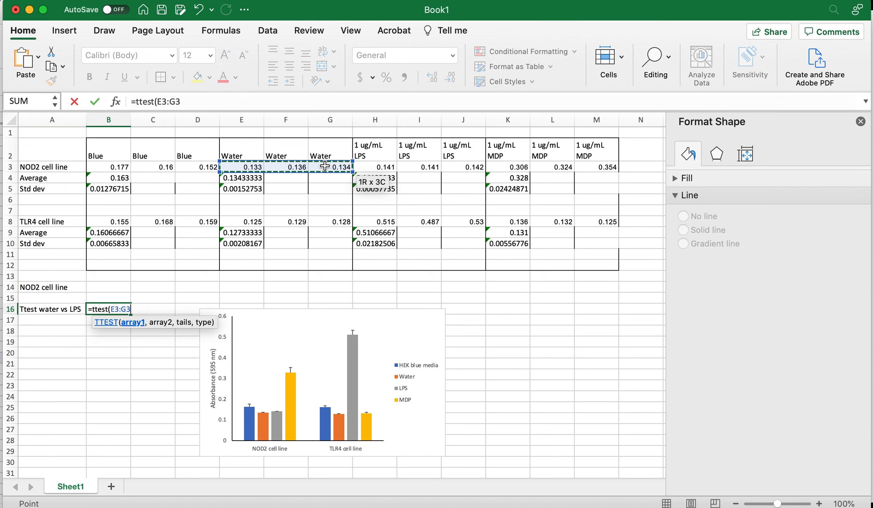
pyautogui.write(',')
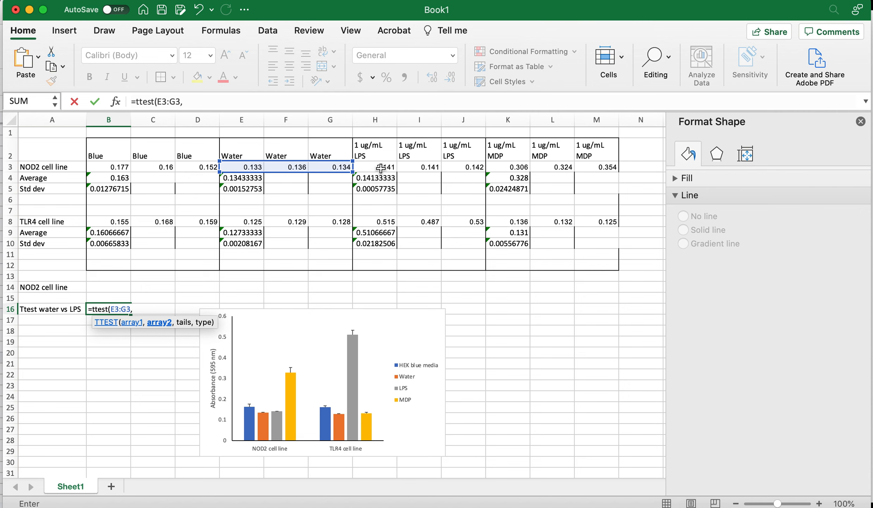
pyautogui.moveTo(381, 167); pyautogui.dragTo(459, 166)
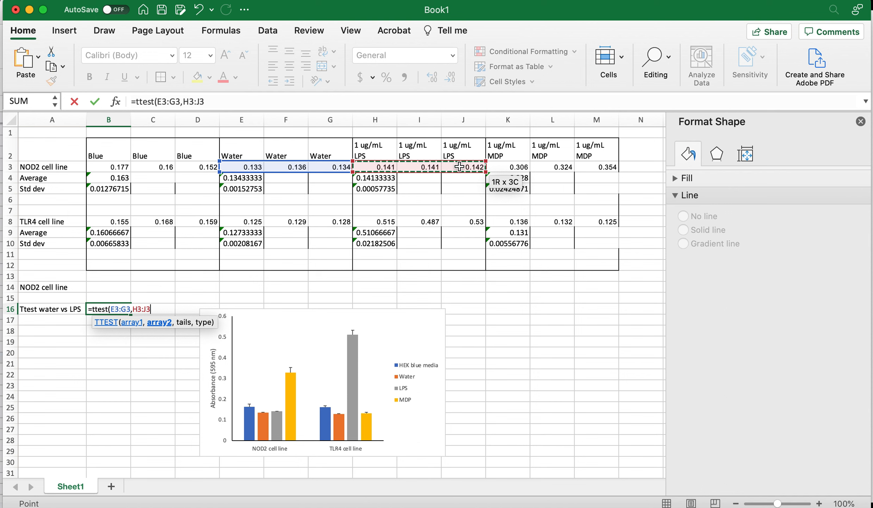
pyautogui.write(',')
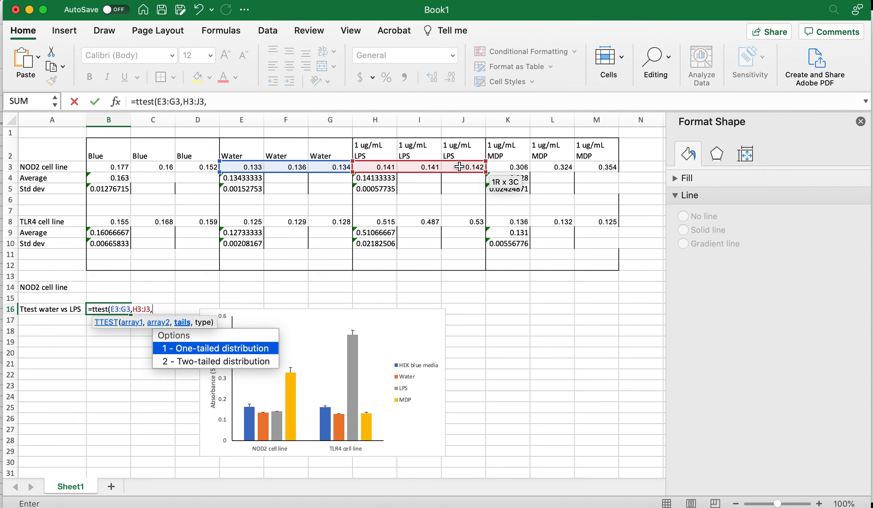
pyautogui.write('2,')
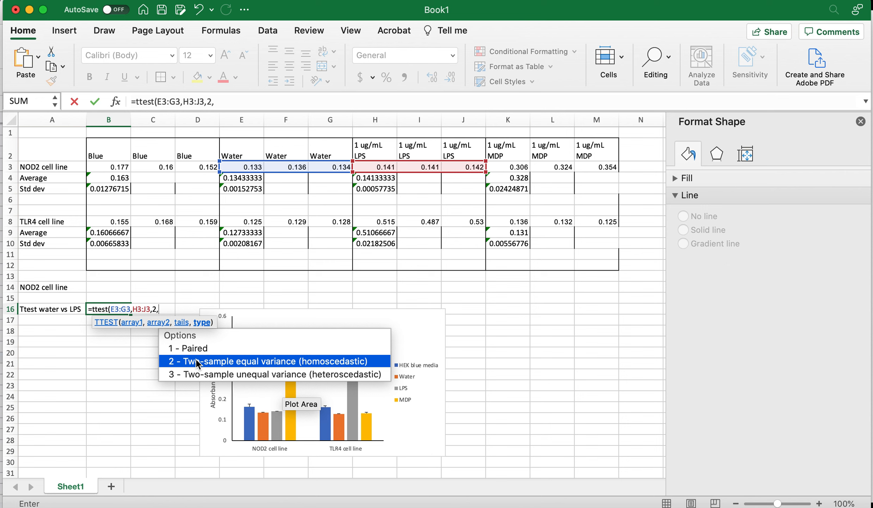
pyautogui.write('2')
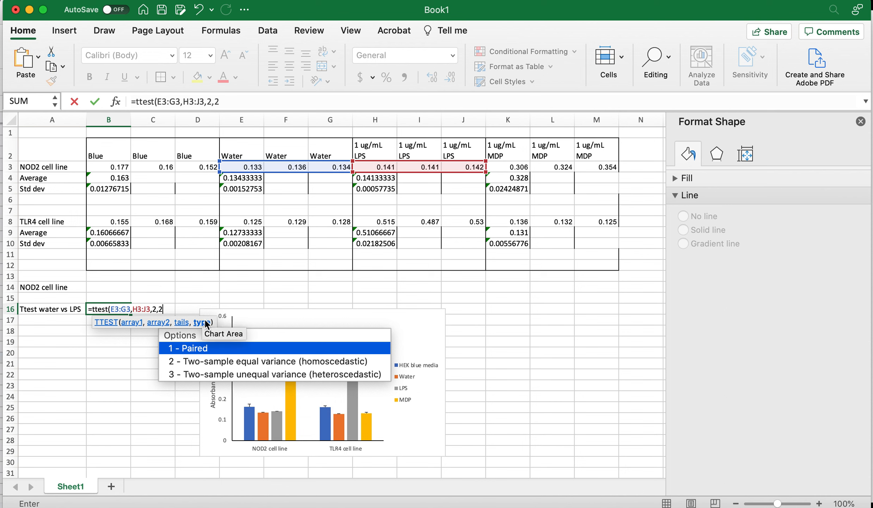
pyautogui.write(')')
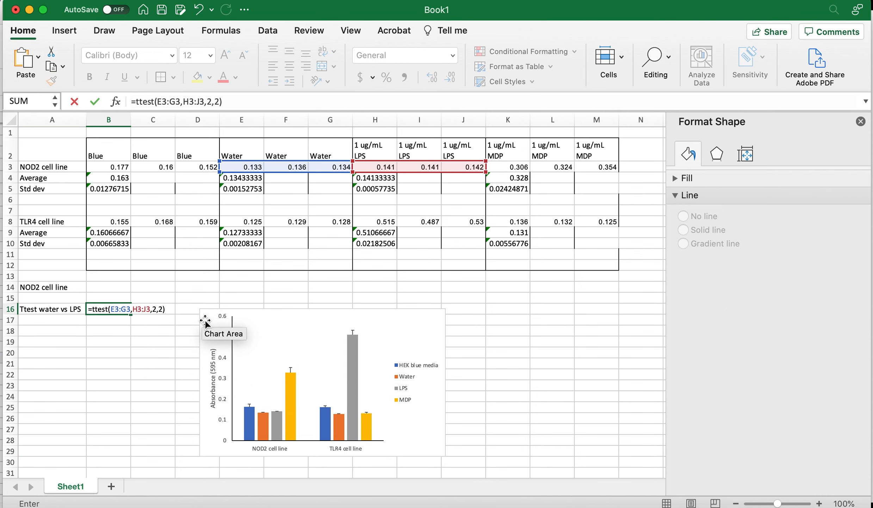
pyautogui.press('Return')
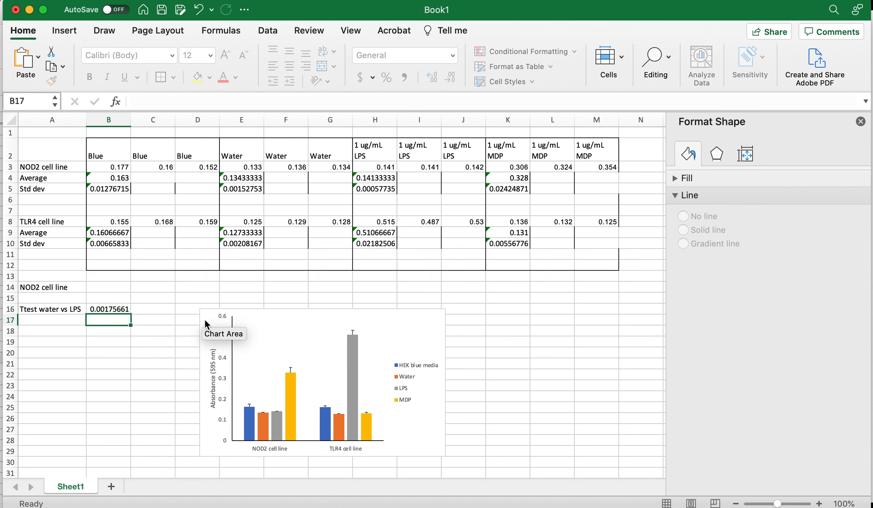
# Enter the heading P-value in cell B15
pyautogui.press('Up')
pyautogui.press('Up')
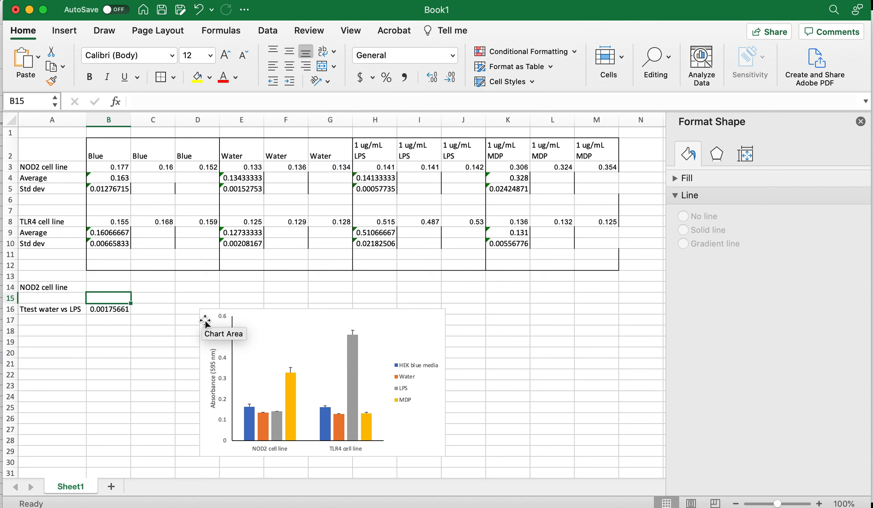
pyautogui.write('P-value')
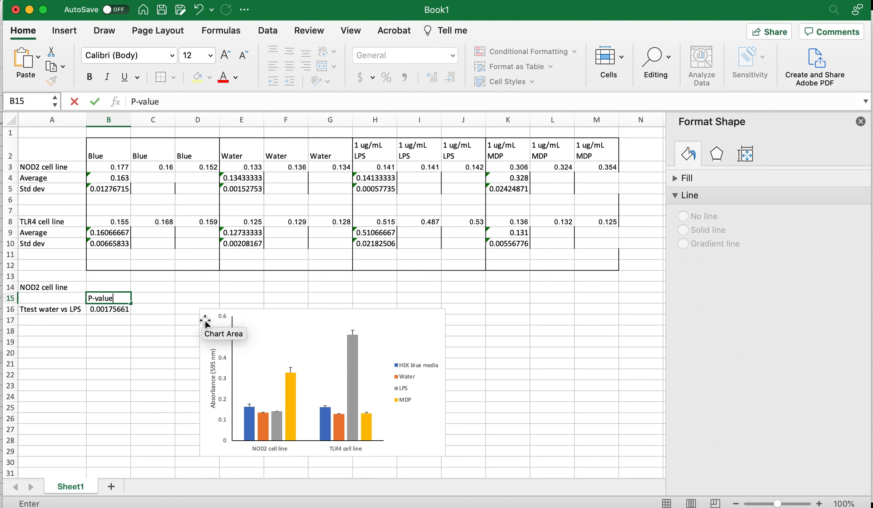
pyautogui.press('Return')
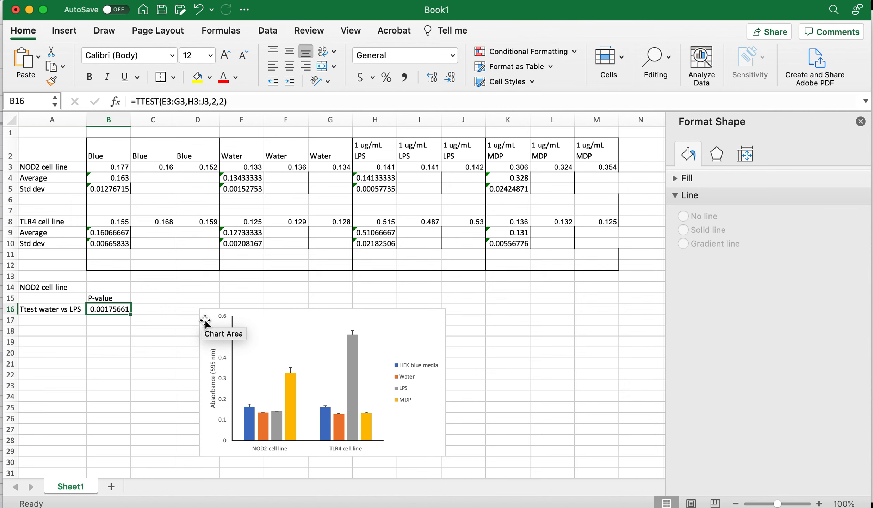
# Enter the label Ttest water vs MDP in cell A17
pyautogui.press('Return')
pyautogui.press('Left')
pyautogui.write('T')
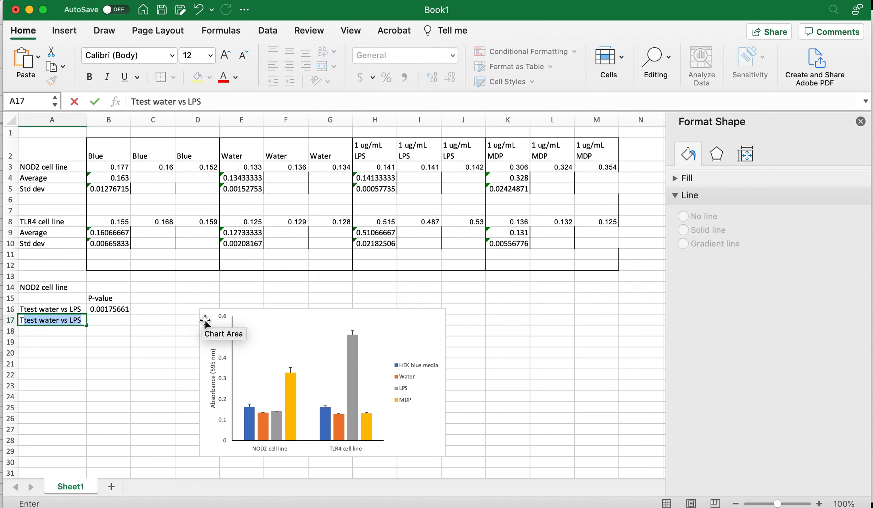
pyautogui.write('test water v')
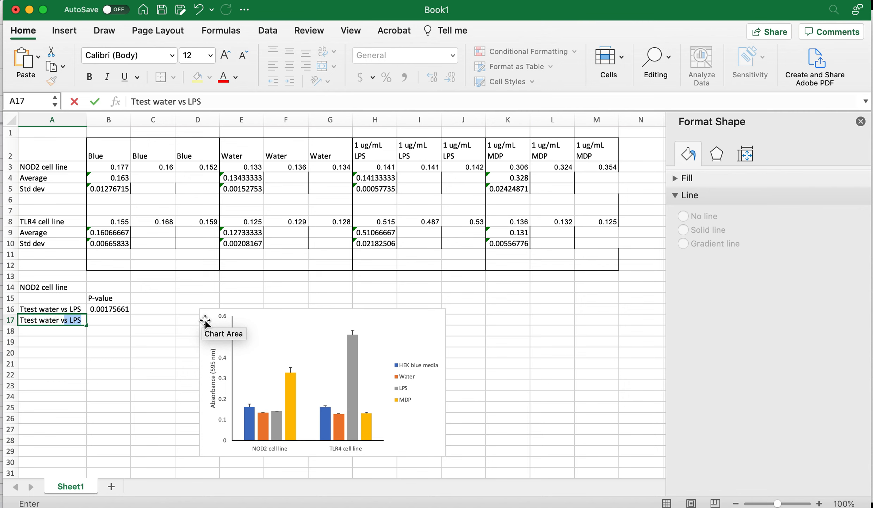
pyautogui.write('s MDP')
pyautogui.press('Tab')
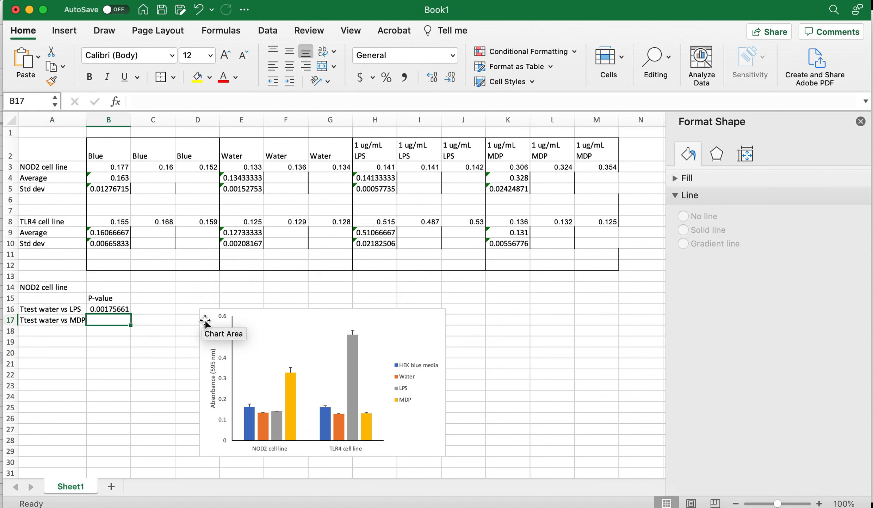
# In B17, compute a two-tailed, equal-variance TTEST between NOD2 water values E3:G3 and MDP values K3:M3
pyautogui.write('=ttest')
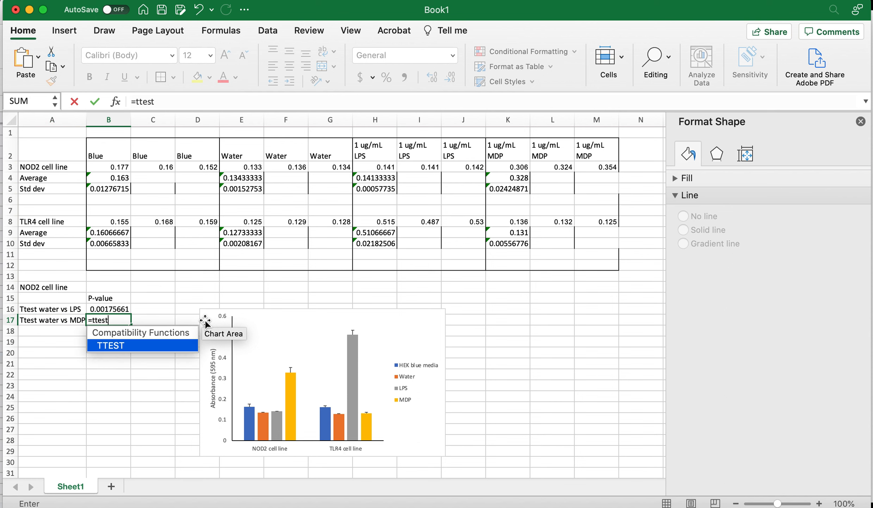
pyautogui.write('(')
pyautogui.moveTo(247, 167); pyautogui.dragTo(323, 164)
pyautogui.write(',')
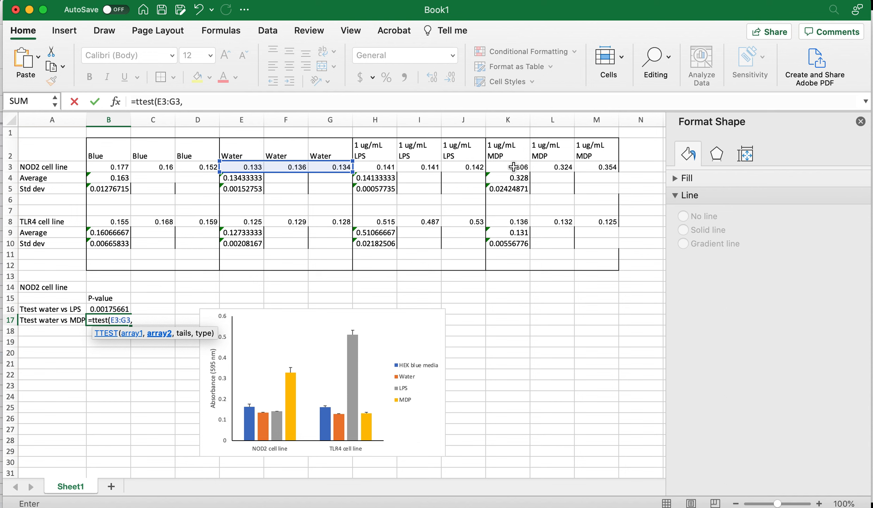
pyautogui.moveTo(514, 167); pyautogui.dragTo(584, 168)
pyautogui.write(',')
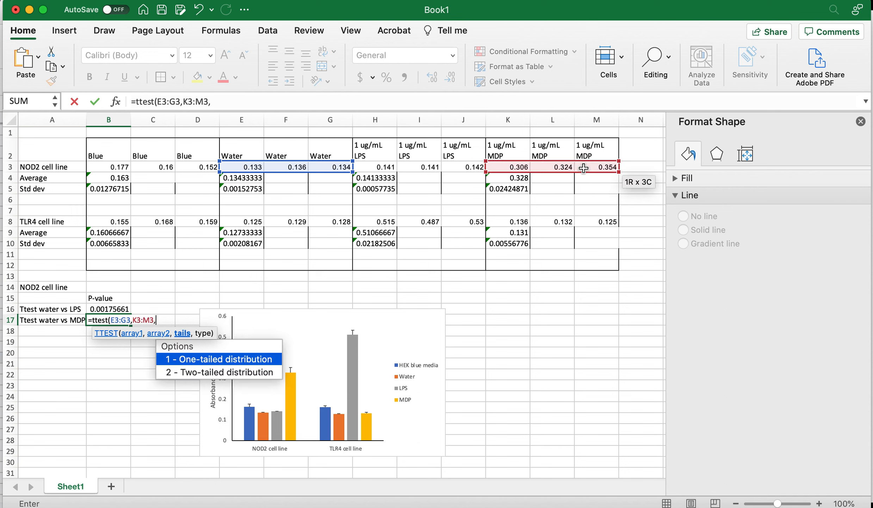
pyautogui.write('2,')
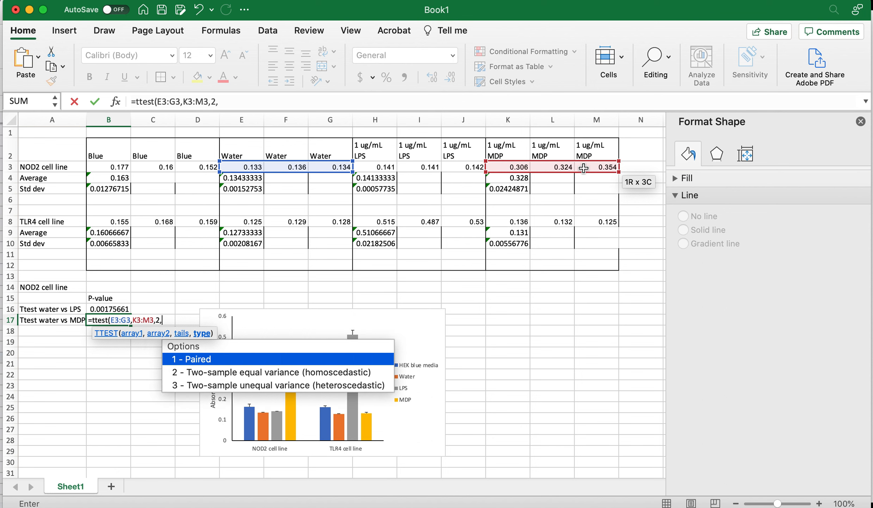
pyautogui.write('2)')
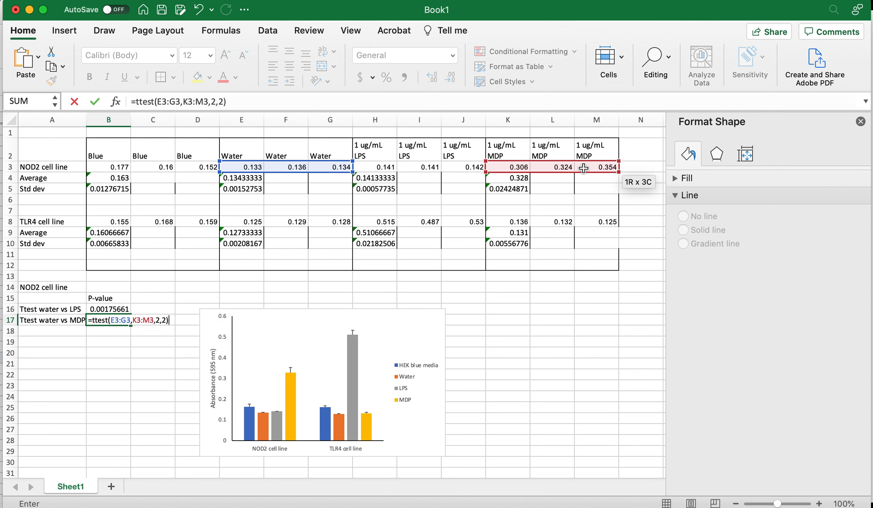
pyautogui.press('Return')
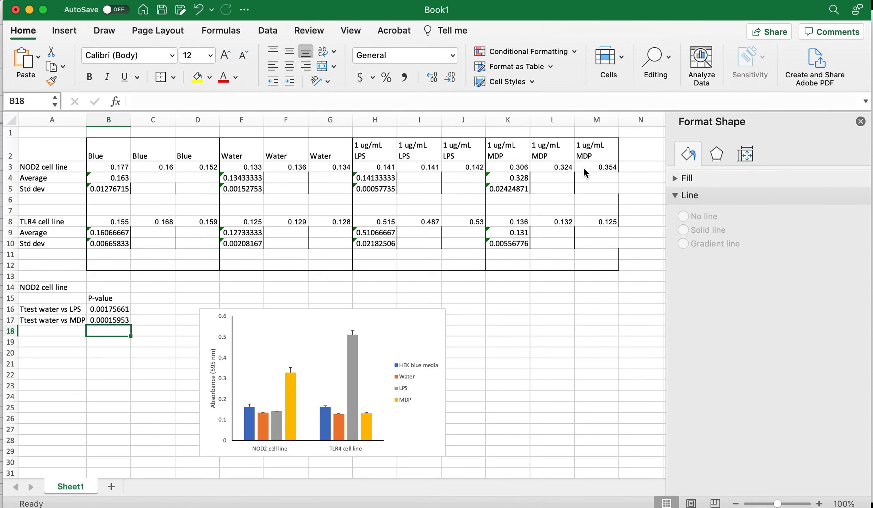
# Enter the heading TLR cell line in cell A19
pyautogui.press('Down')
pyautogui.press('Left')
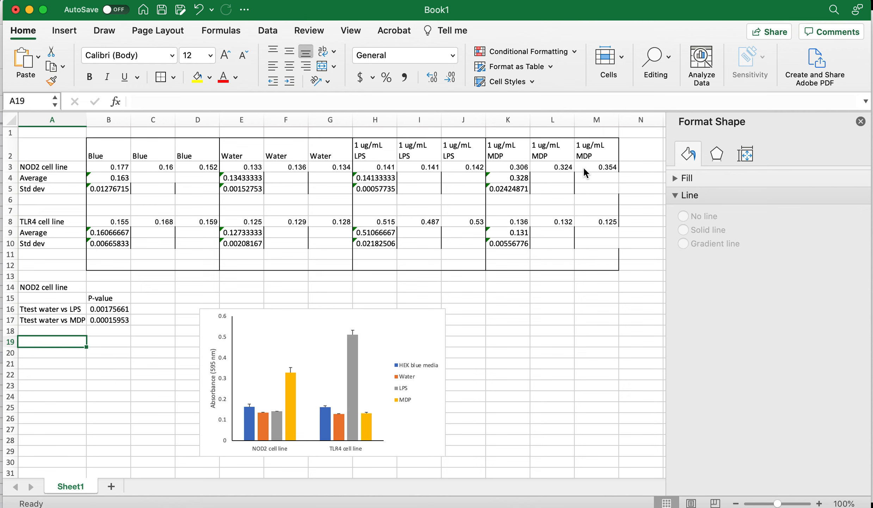
pyautogui.write('TLR cell line')
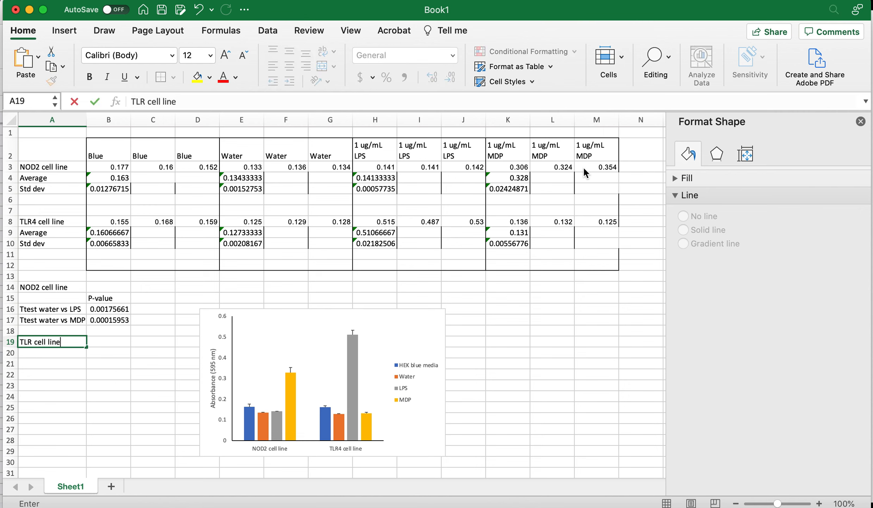
pyautogui.press('Return')
# Enter the label Ttest water vs MDP in cell A20
pyautogui.write('Ttets')
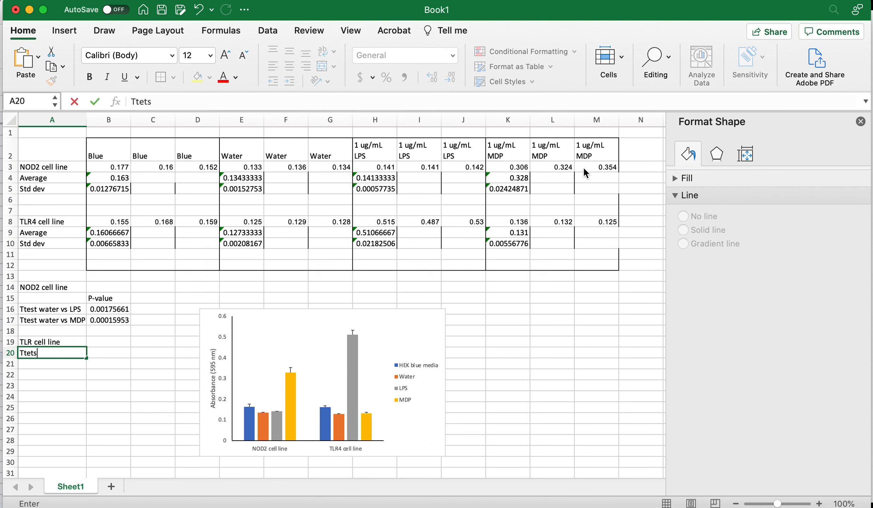
pyautogui.press('BackSpace')
pyautogui.press('BackSpace')
pyautogui.write('st water vs LP')
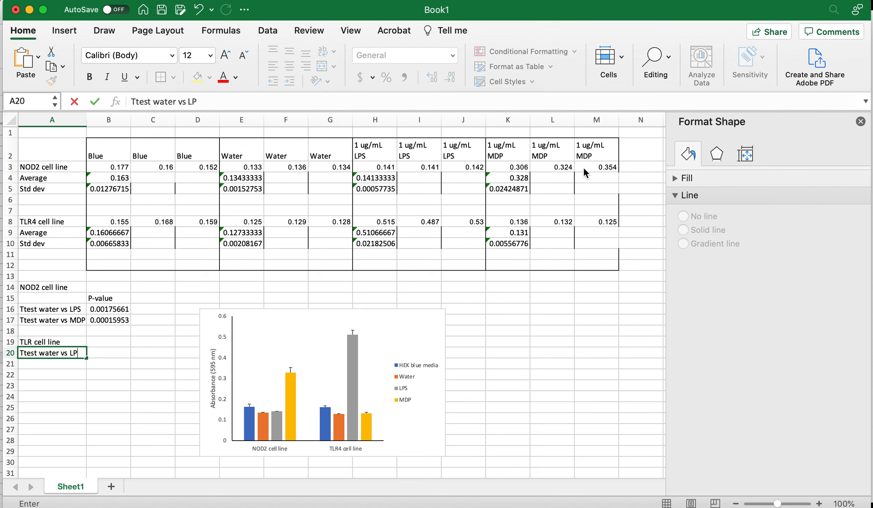
pyautogui.press('BackSpace')
pyautogui.press('BackSpace')
pyautogui.write('MD')
pyautogui.press('Tab')
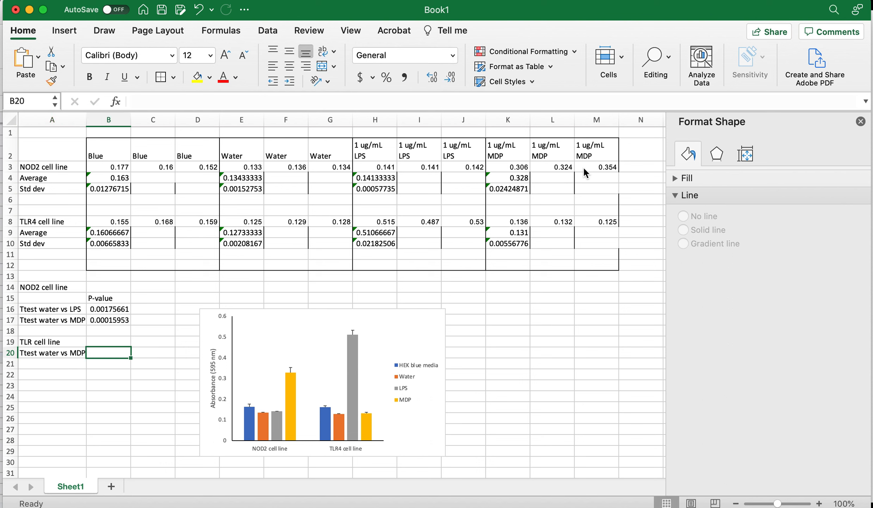
# In B20, compute a two-tailed, equal-variance TTEST between TLR4 water values E8:G8 and MDP values K8:M8
pyautogui.write('=tte')
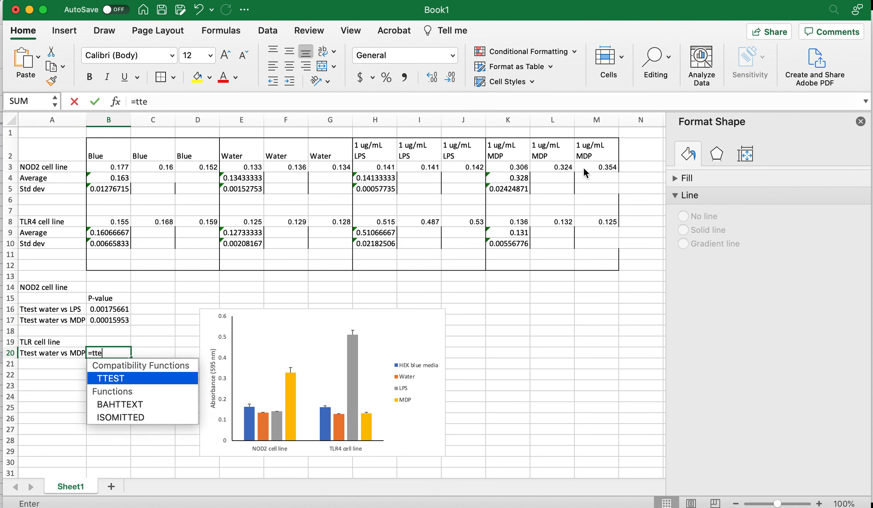
pyautogui.write('st(')
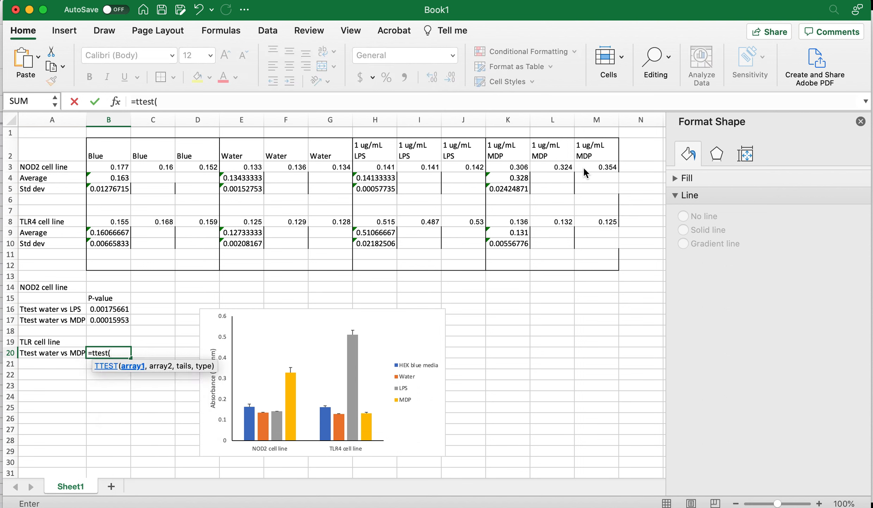
pyautogui.moveTo(249, 221); pyautogui.dragTo(313, 221)
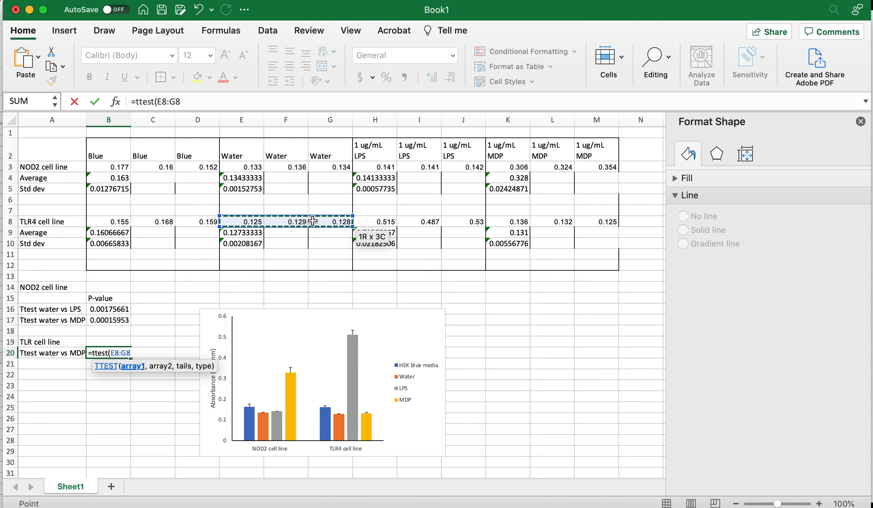
pyautogui.write(',')
pyautogui.moveTo(513, 221); pyautogui.dragTo(583, 219)
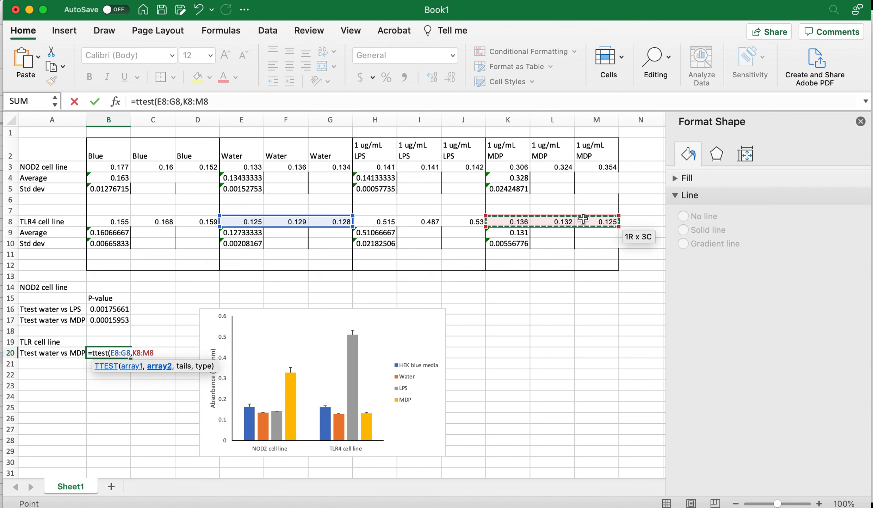
pyautogui.write(',')
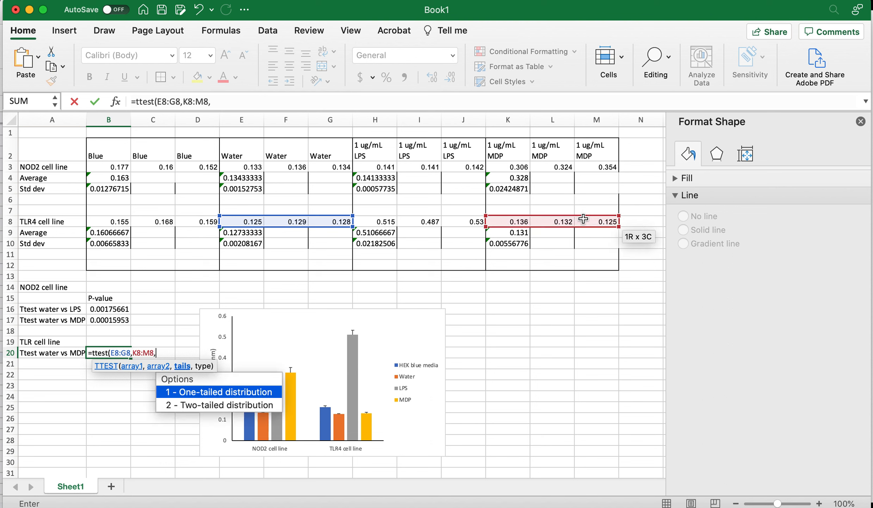
pyautogui.write('2,')
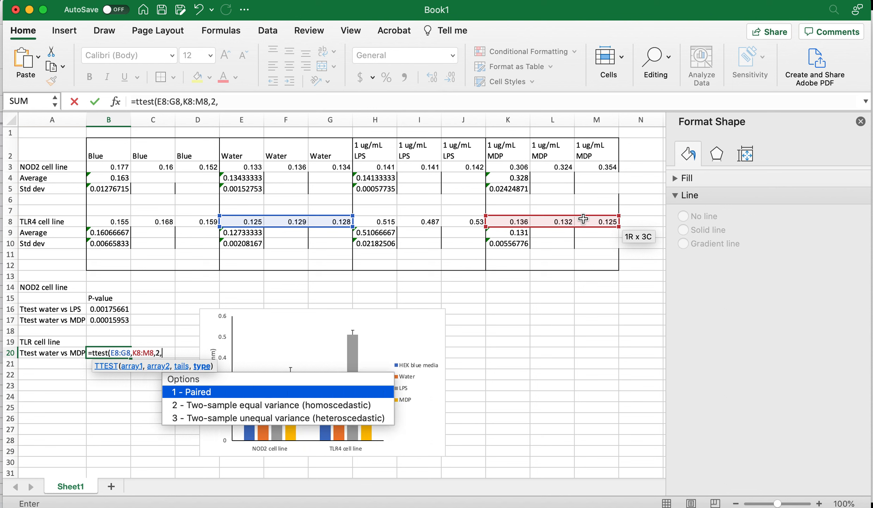
pyautogui.write('2)')
pyautogui.press('Return')
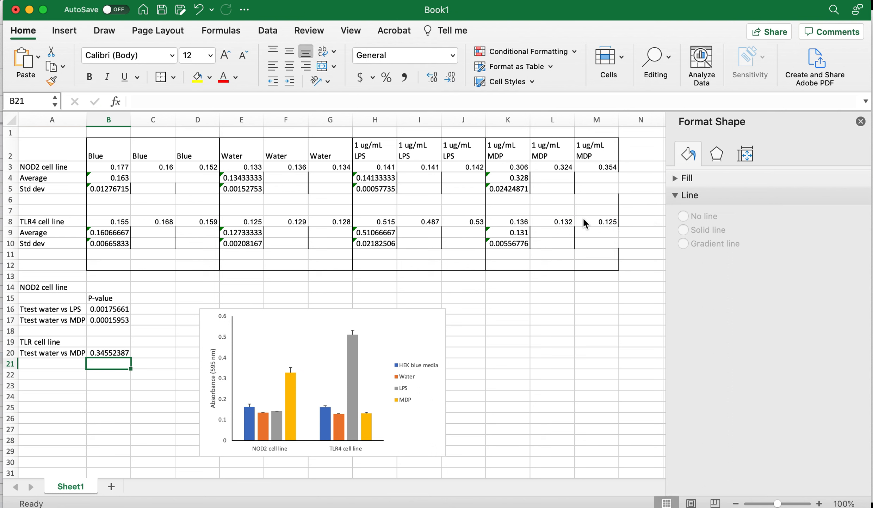
# Enter the label Ttest water vs LPS in cell A21
pyautogui.press('Left')
pyautogui.write('Ttets')
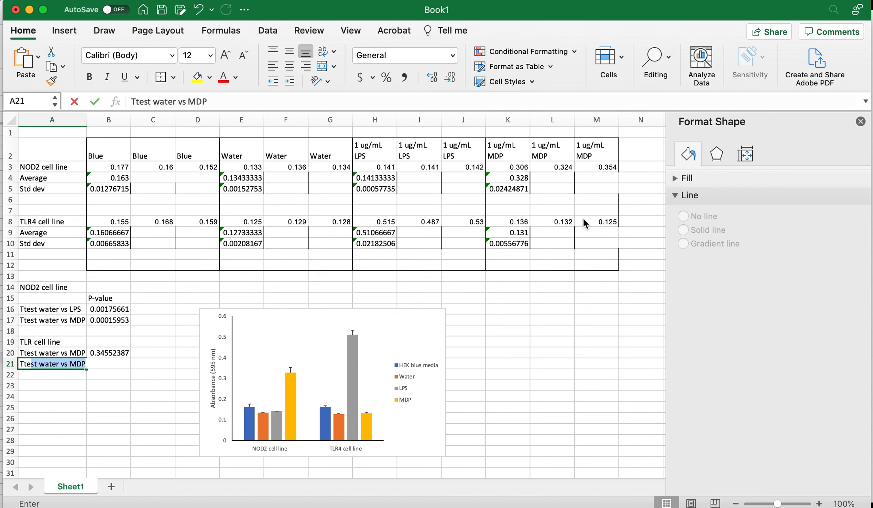
pyautogui.press('BackSpace')
pyautogui.press('BackSpace')
pyautogui.write('st ')
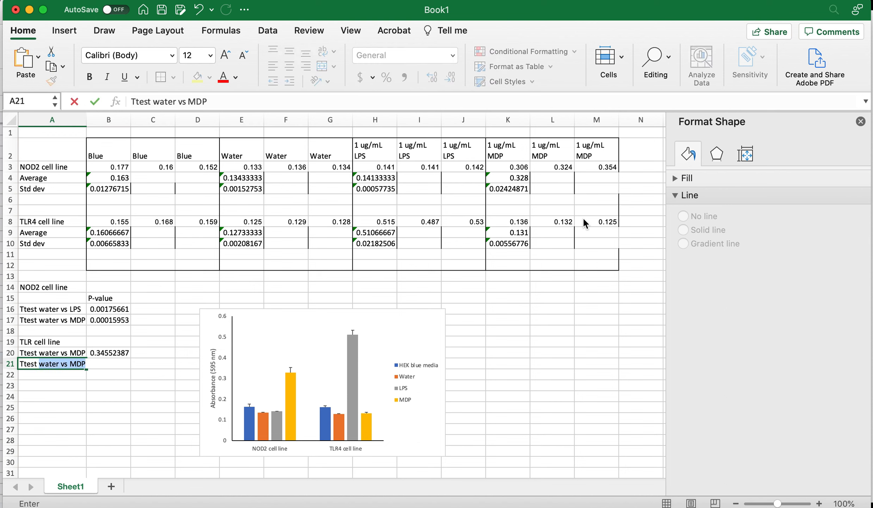
pyautogui.write('water vs LPS')
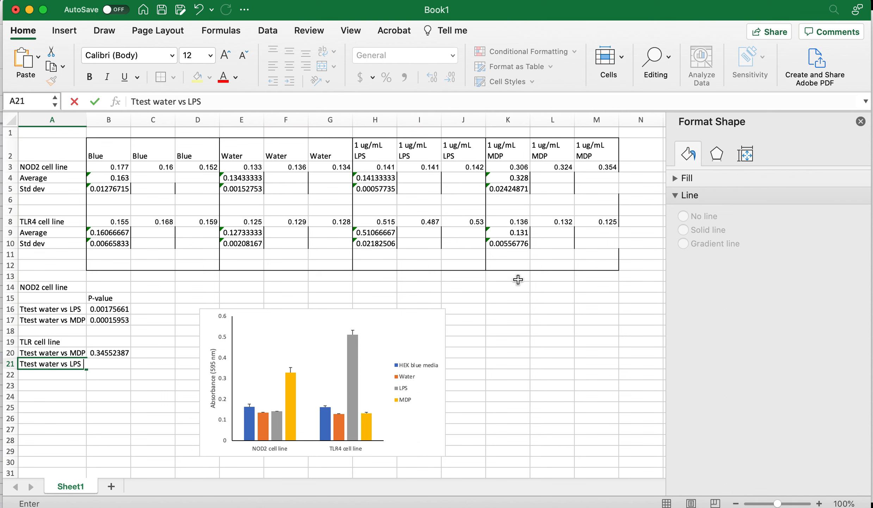
pyautogui.click(140, 401)
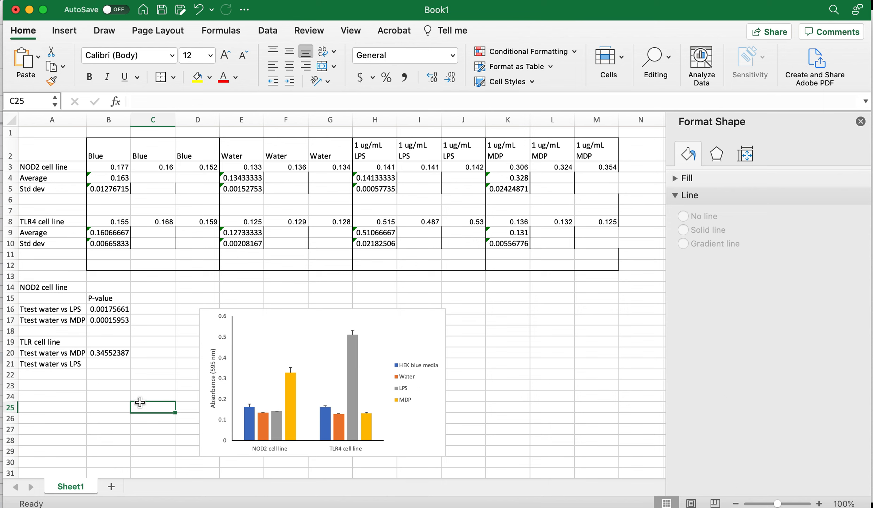
# Enter the label ANOVA in cell A24 and the note Plug ins in B24
pyautogui.click(49, 396)
pyautogui.write('ANOVA')
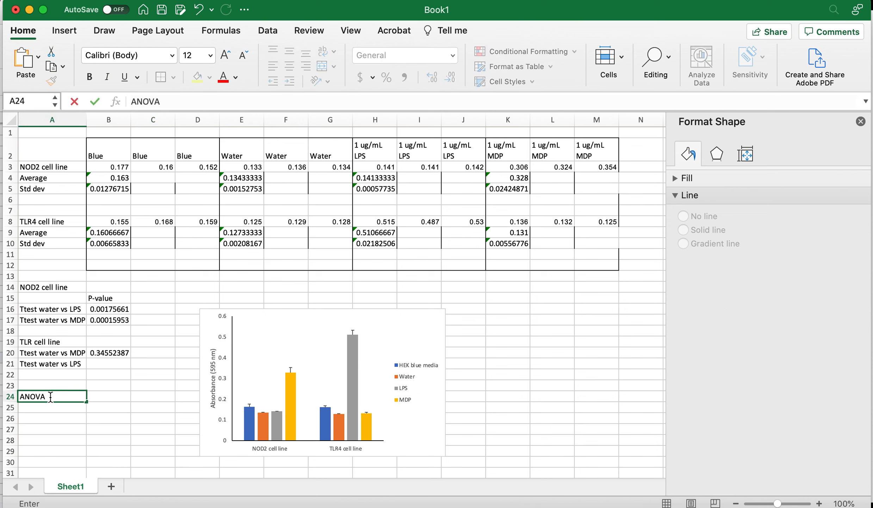
pyautogui.press('Tab')
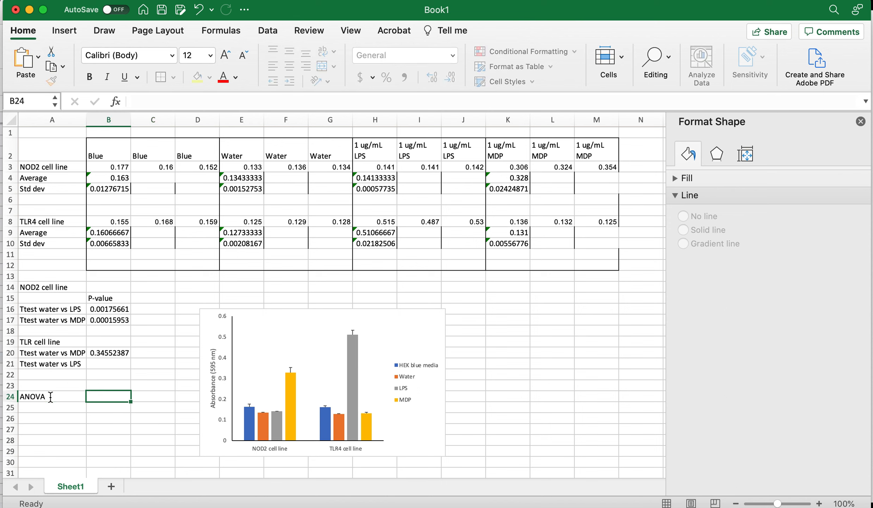
pyautogui.write('Plug ')
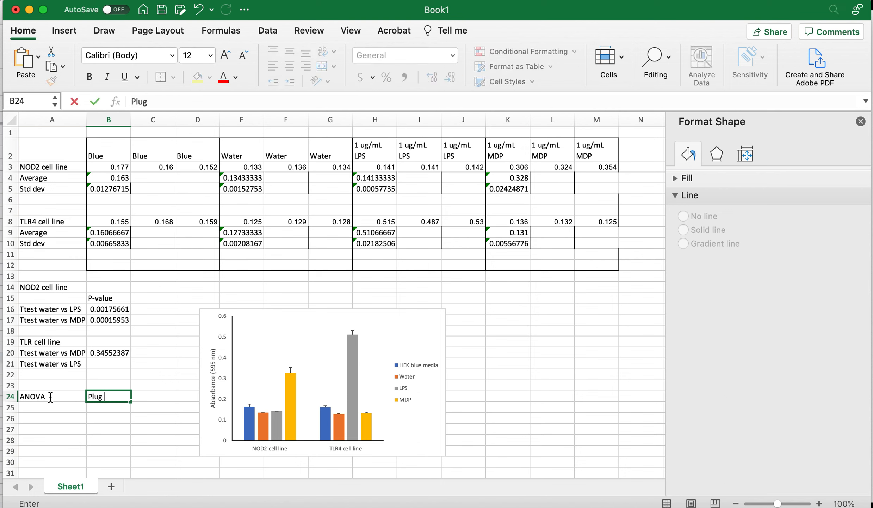
pyautogui.write('ins')
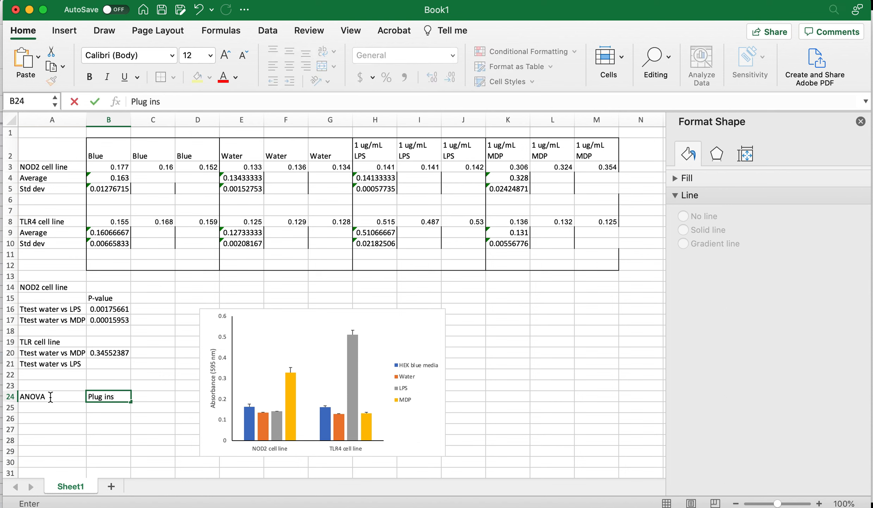